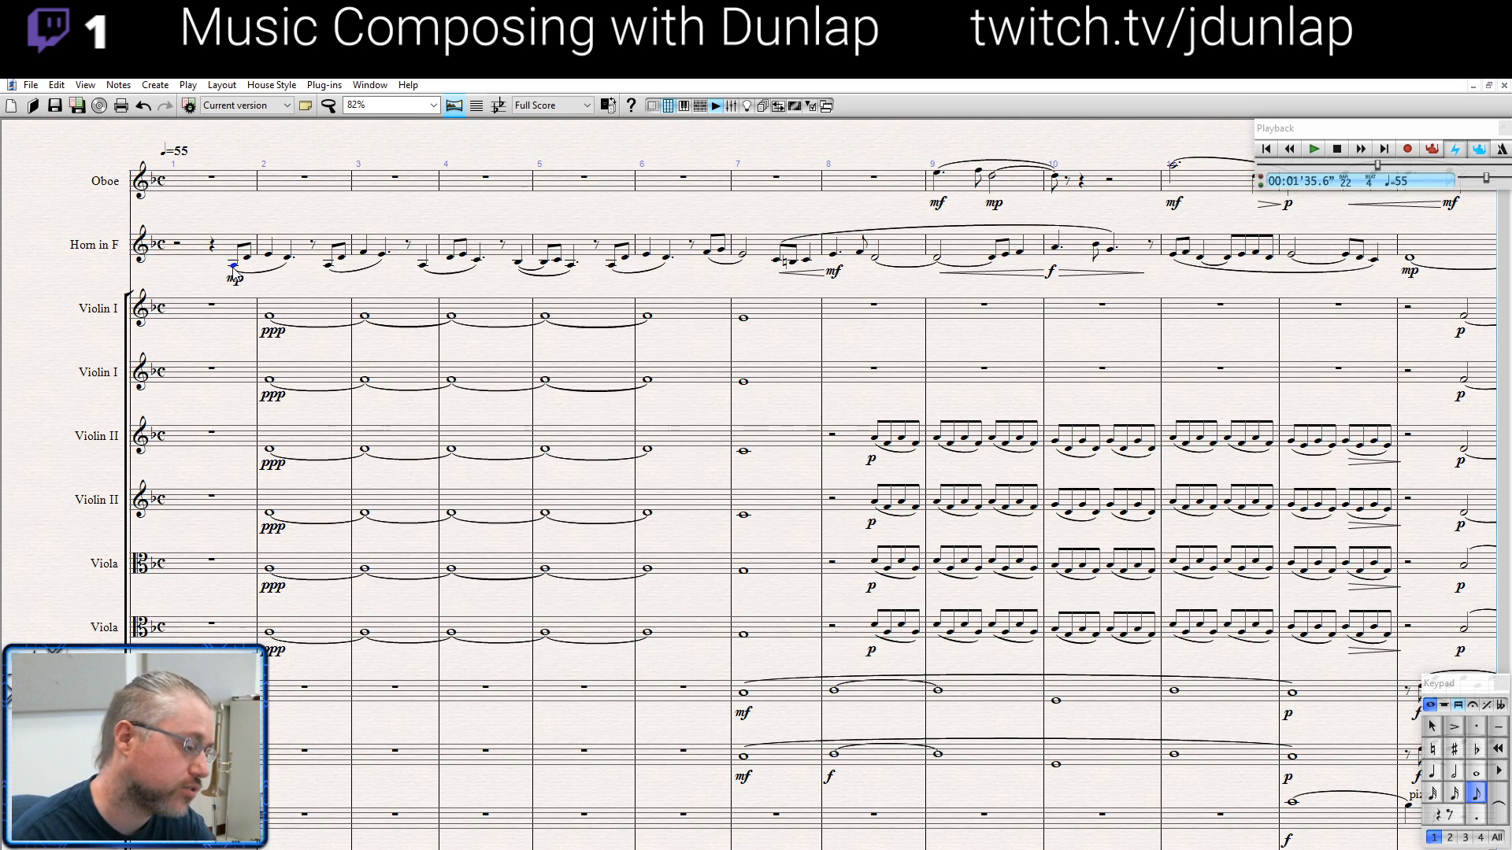
# - Play the score from the horn's opening note in bar 1 through the end of bar 22, and stop playback
pyautogui.moveTo(296, 276); pyautogui.dragTo(249, 270)
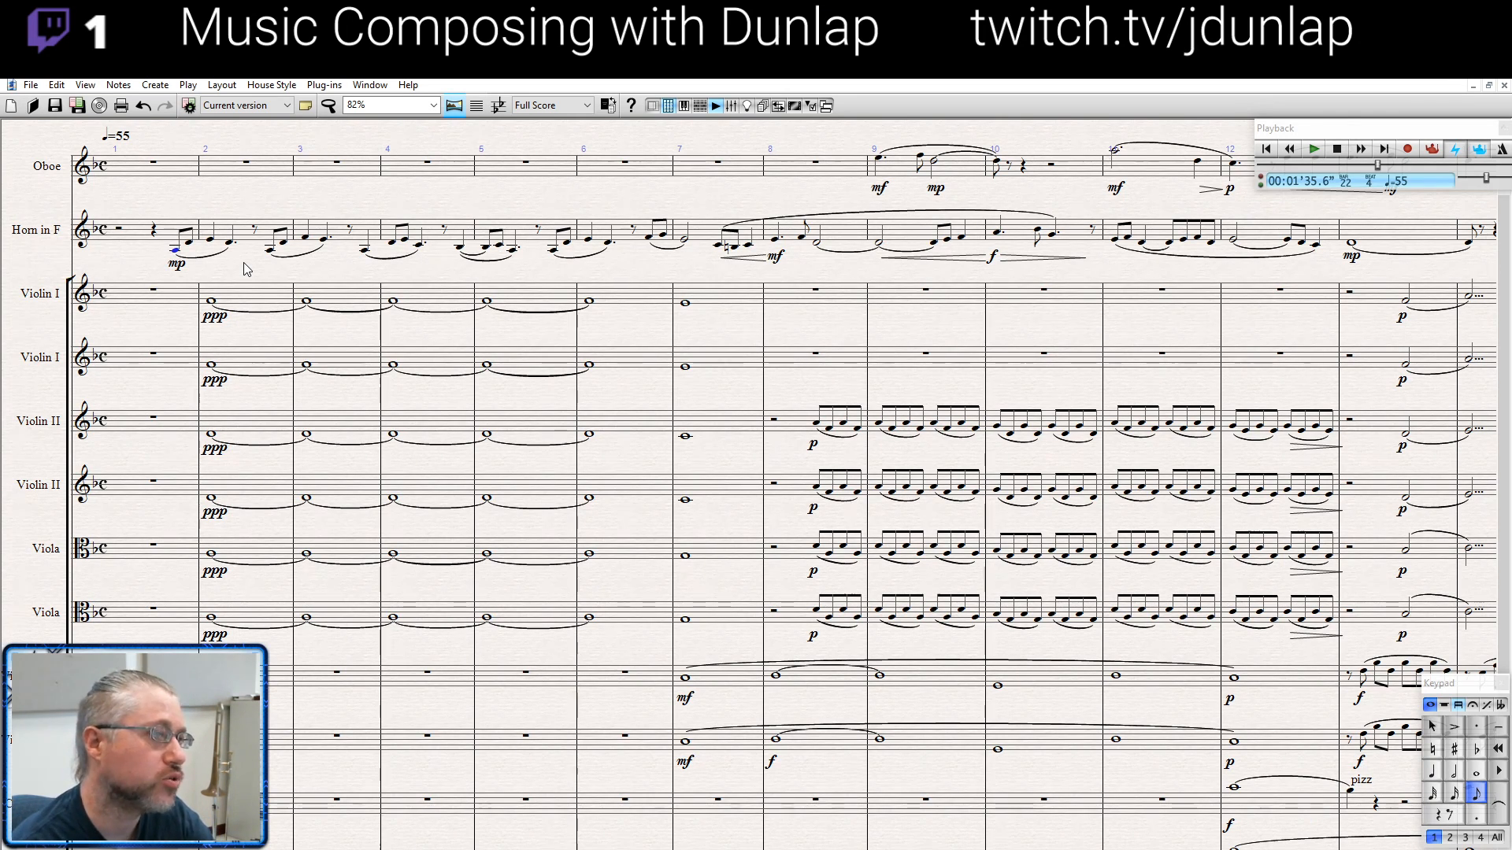
pyautogui.press('p')
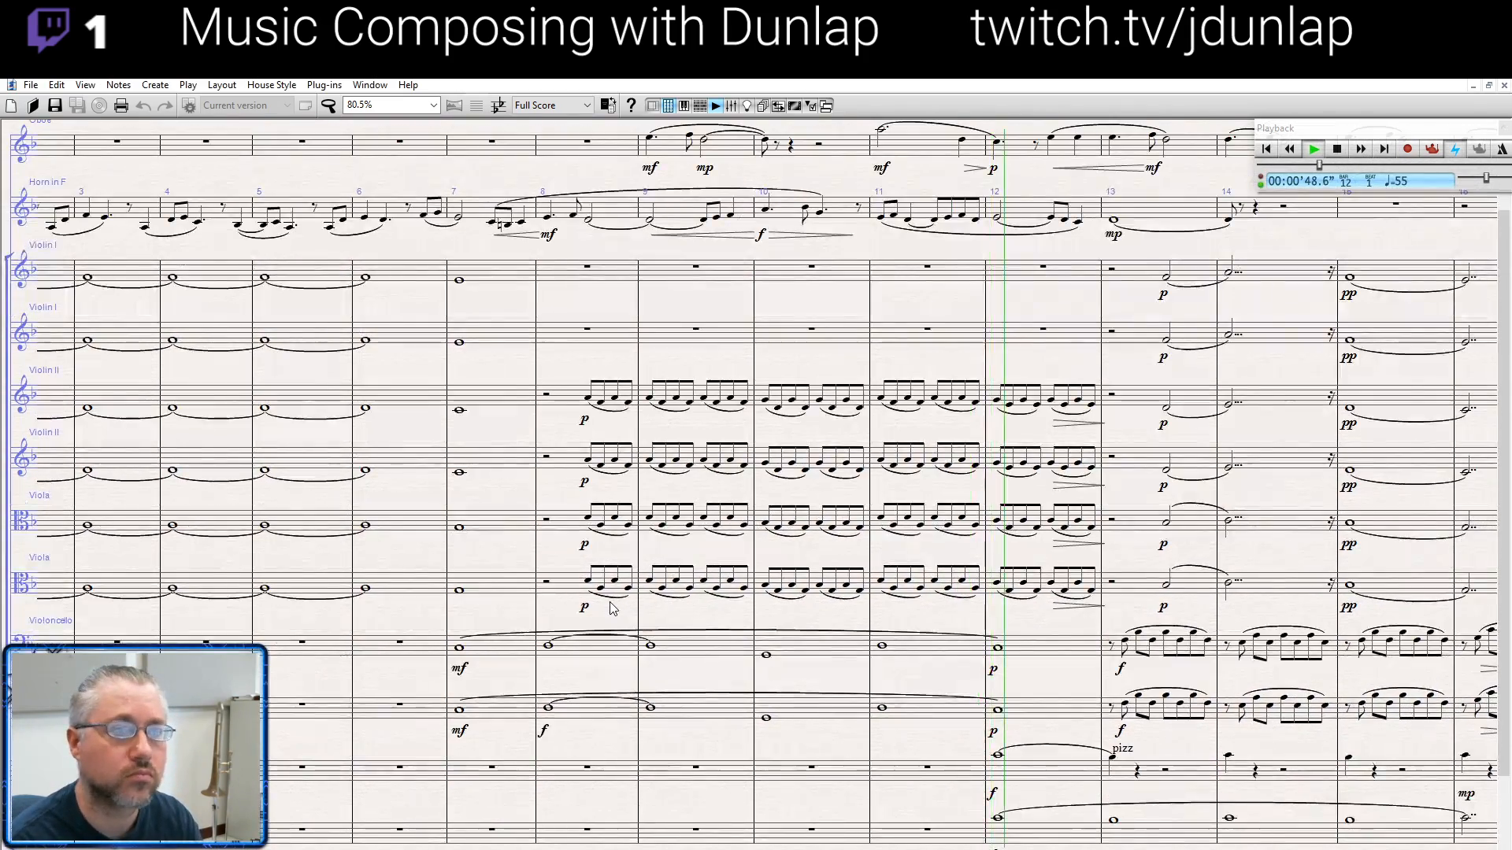
pyautogui.scroll(3, 719, 660)
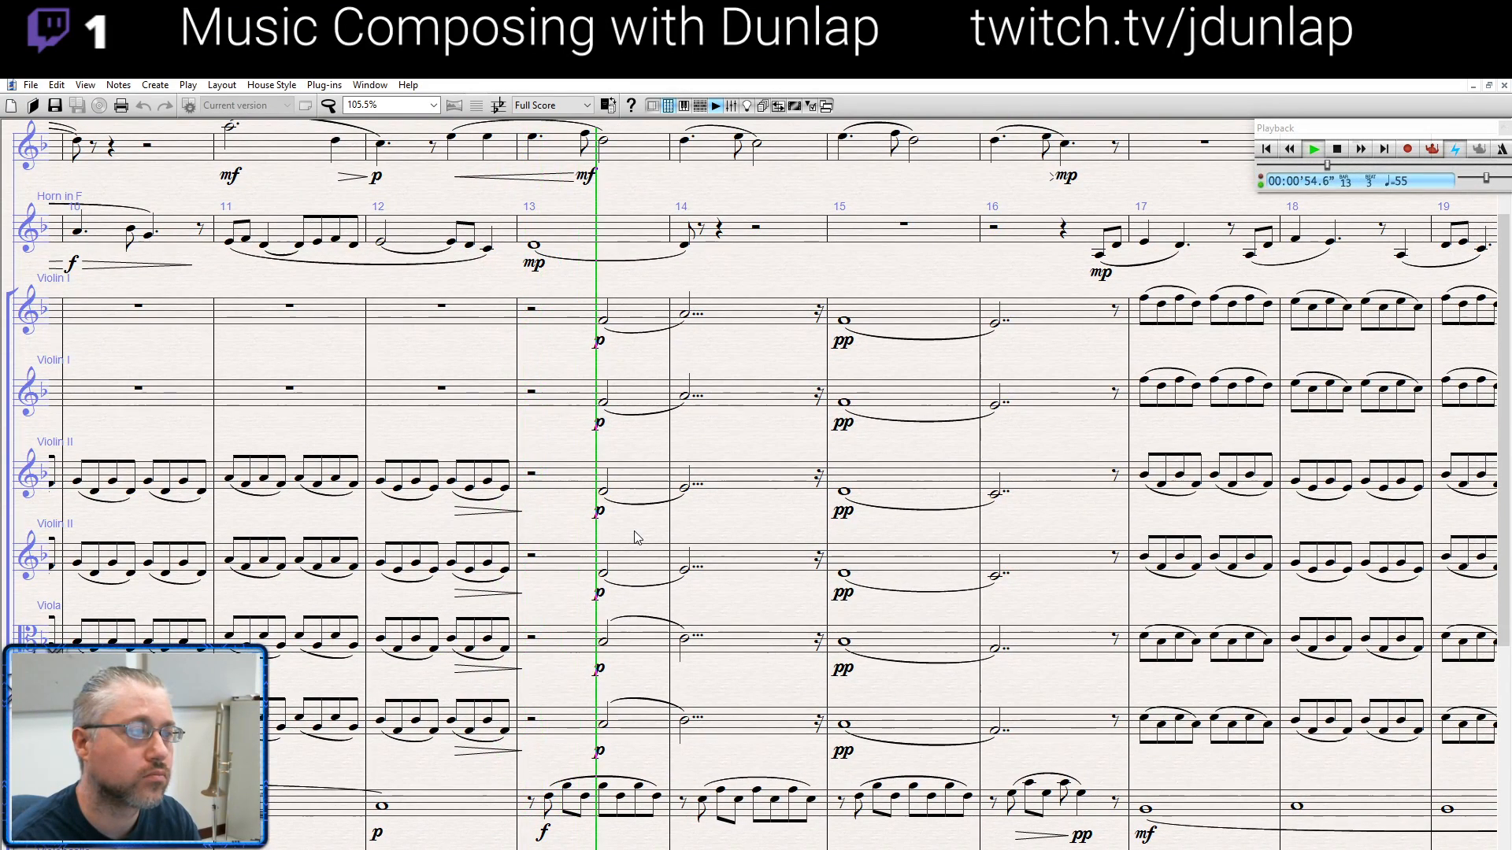
pyautogui.scroll(-3, 638, 537)
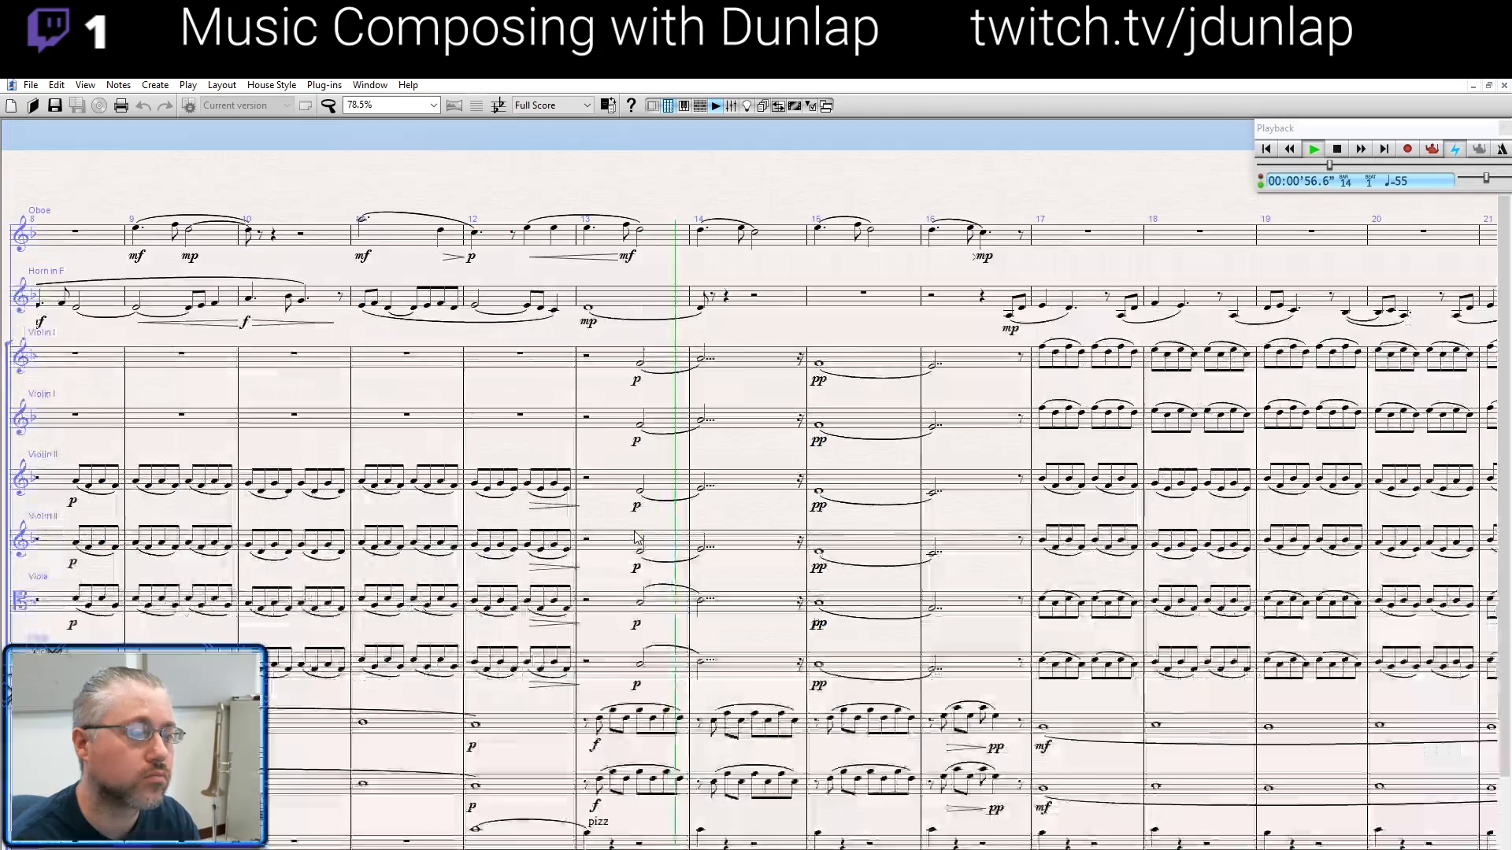
pyautogui.scroll(-2, 723, 571)
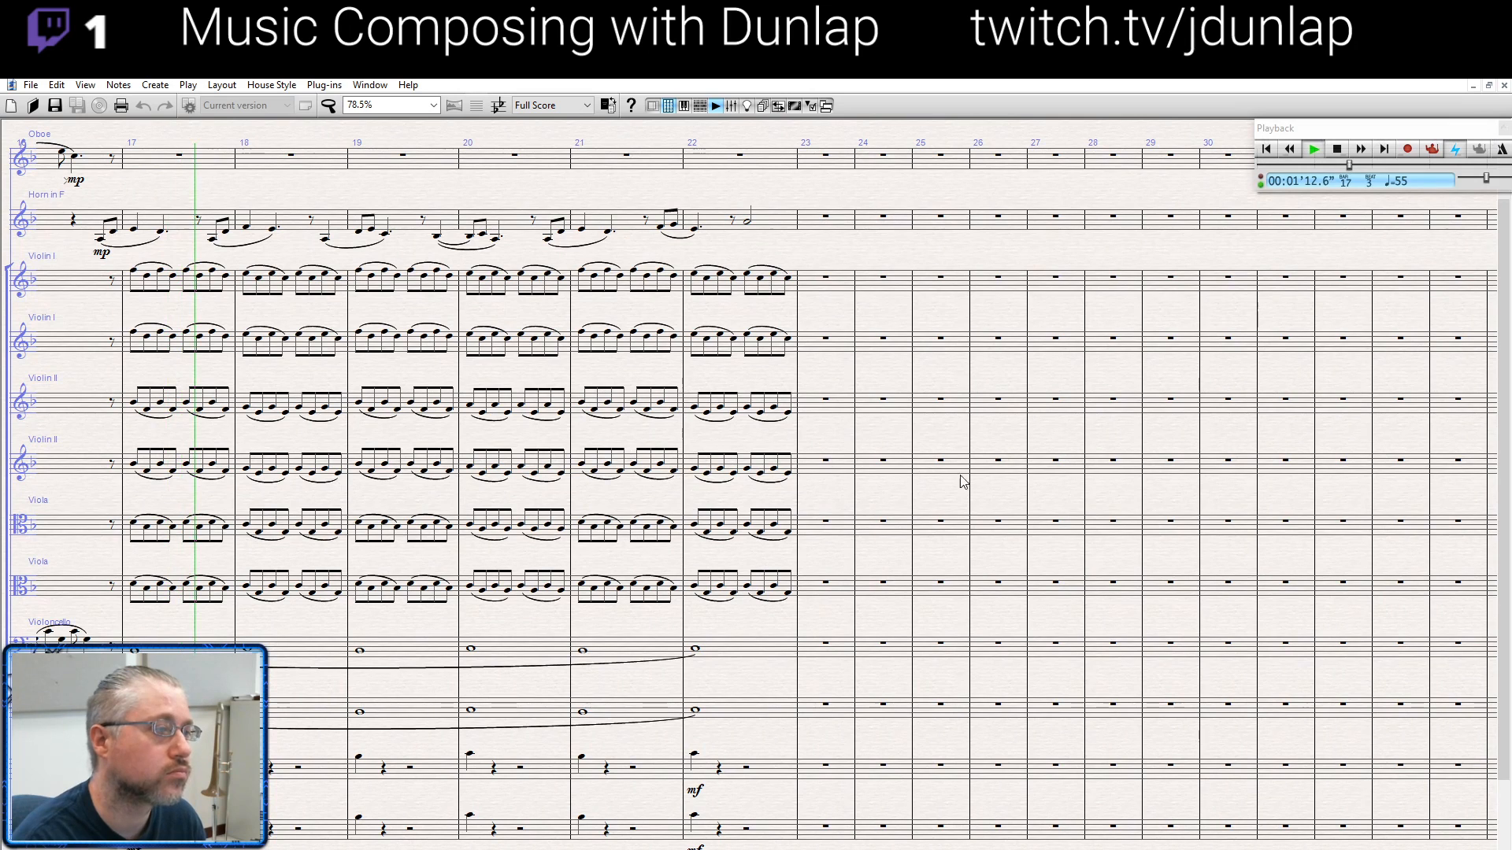
pyautogui.moveTo(975, 480); pyautogui.dragTo(1269, 497)
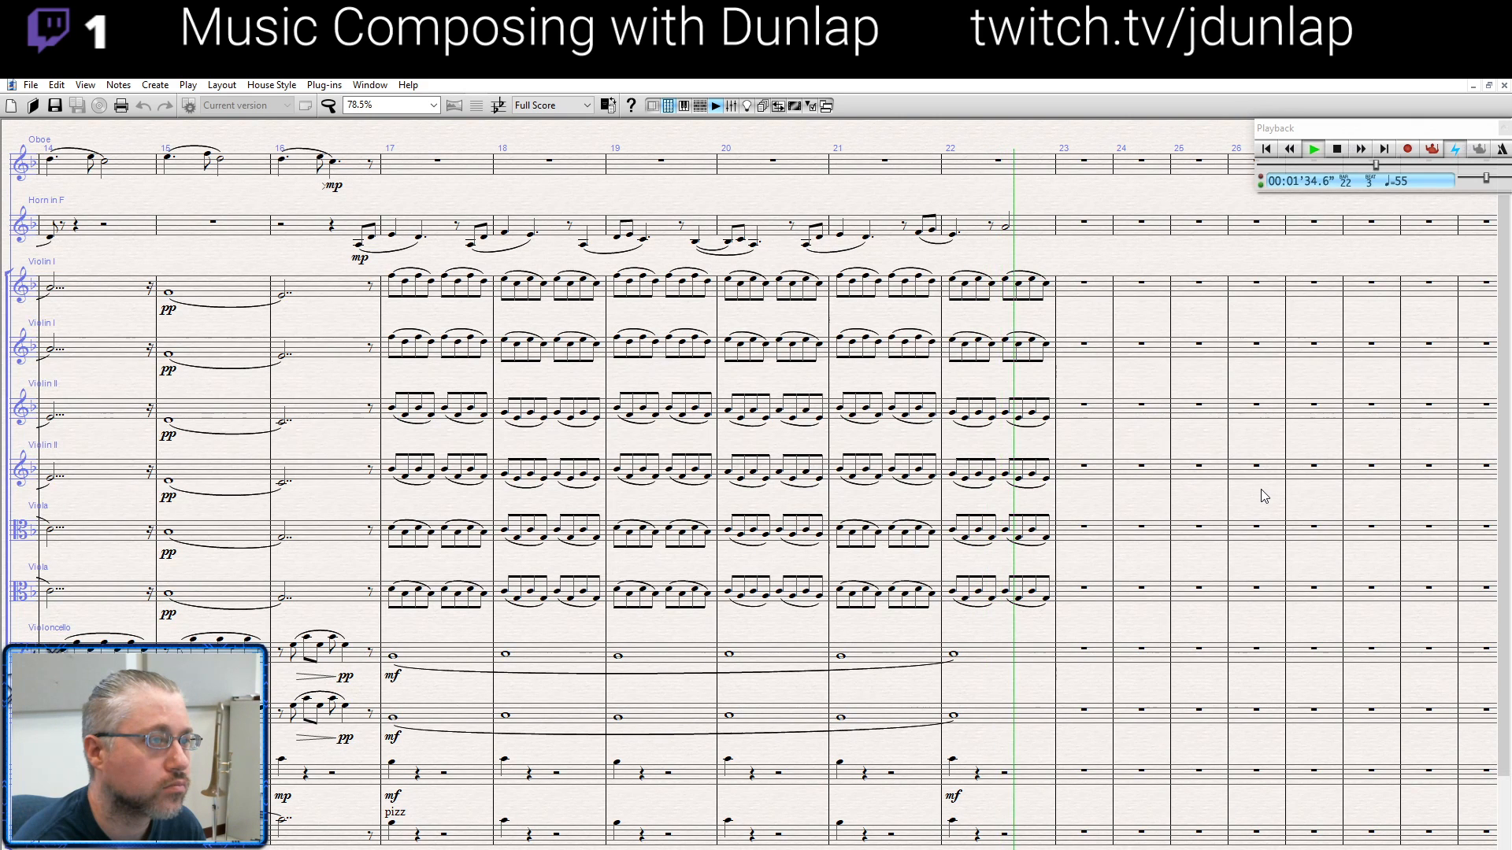
pyautogui.press('space')
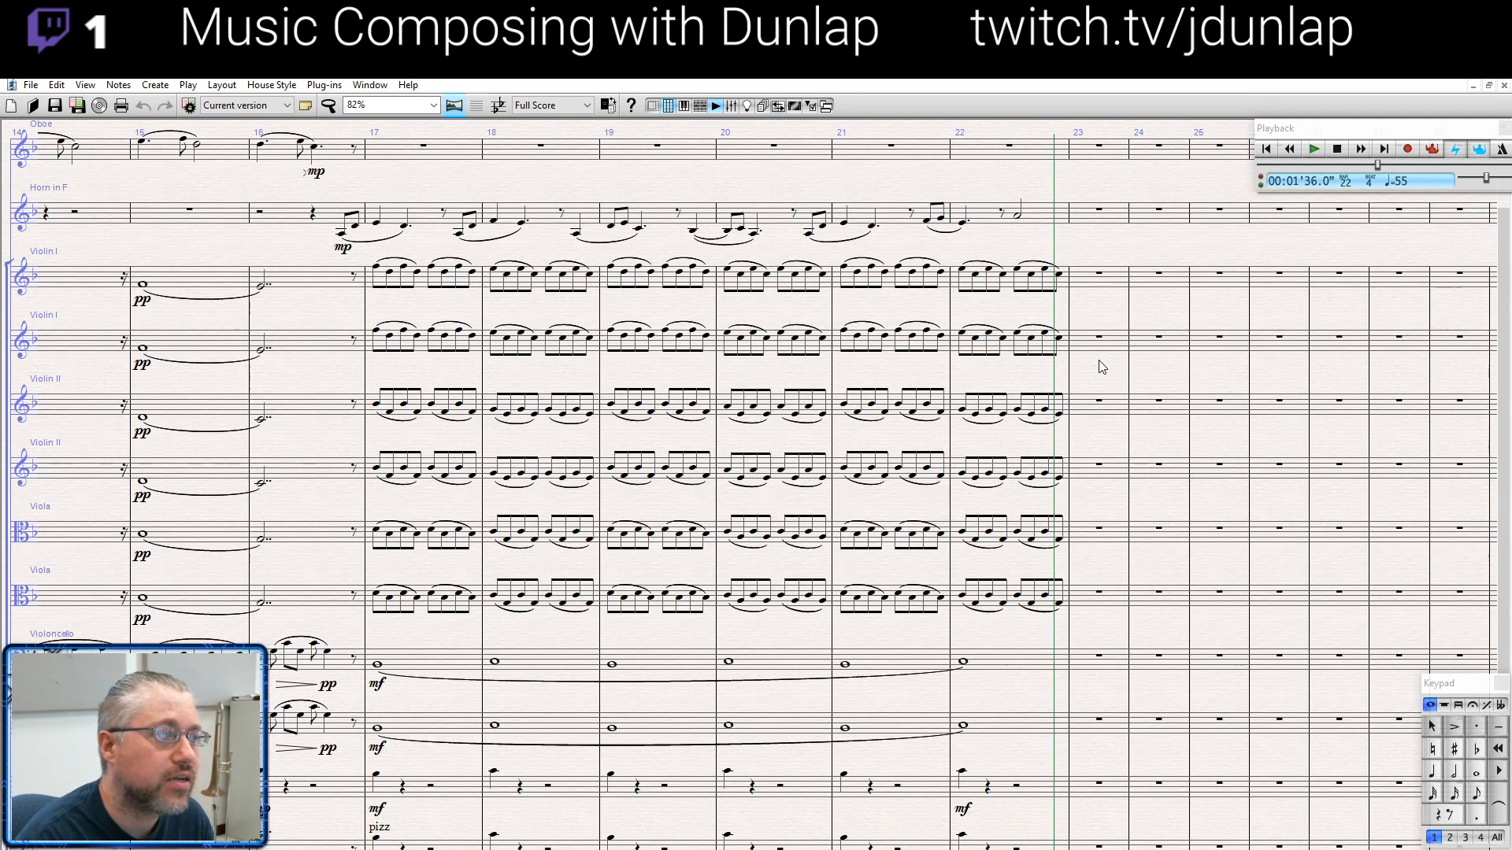
# - Return to the start, select the horn melody from its pickup in bar 1 to bar 7, and play that passage
pyautogui.moveTo(1097, 356); pyautogui.dragTo(1192, 383)
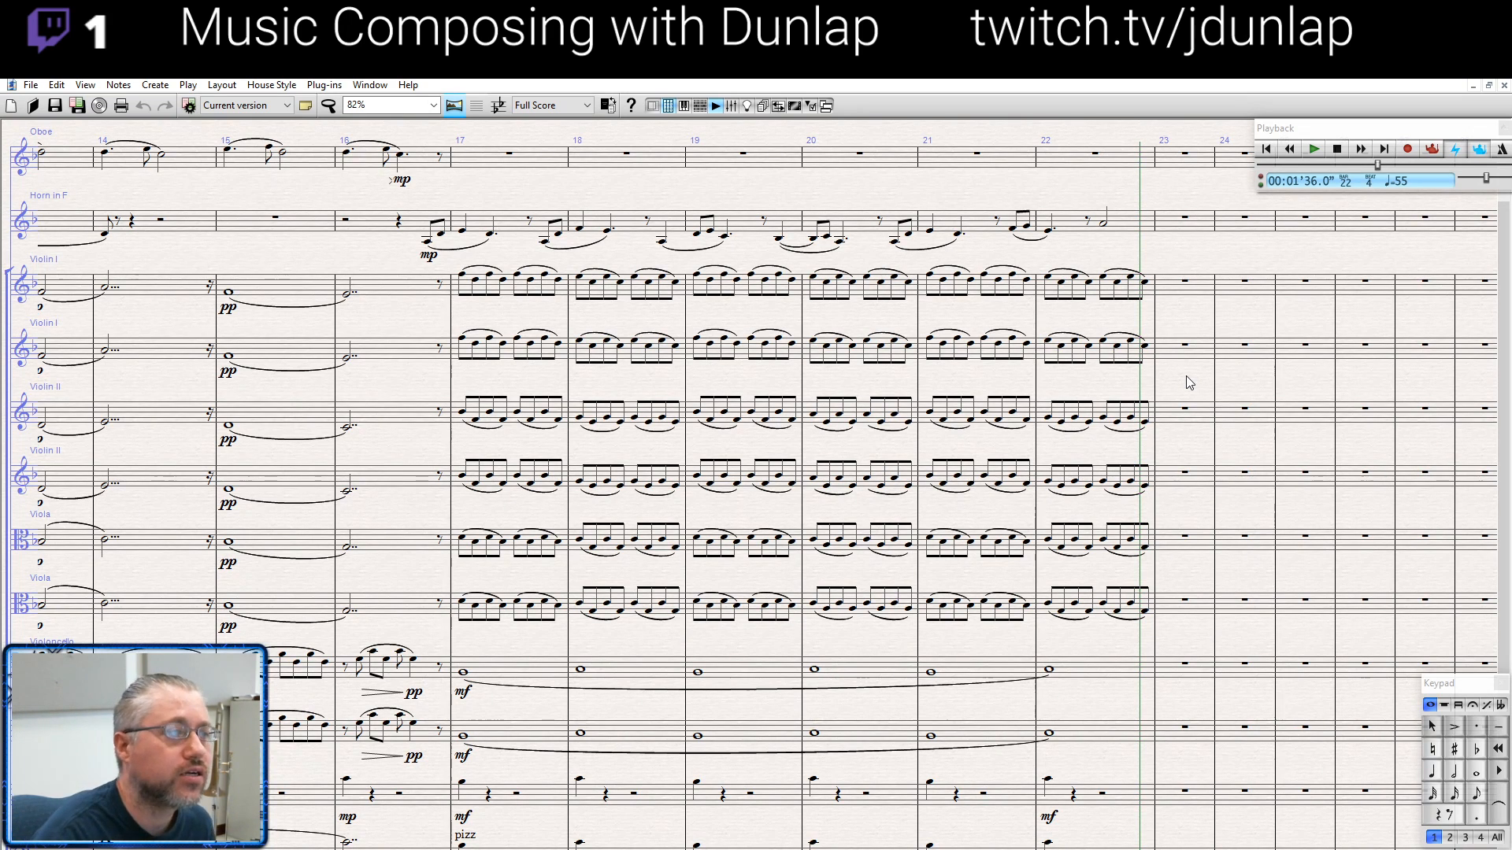
pyautogui.moveTo(1189, 383); pyautogui.dragTo(1197, 376)
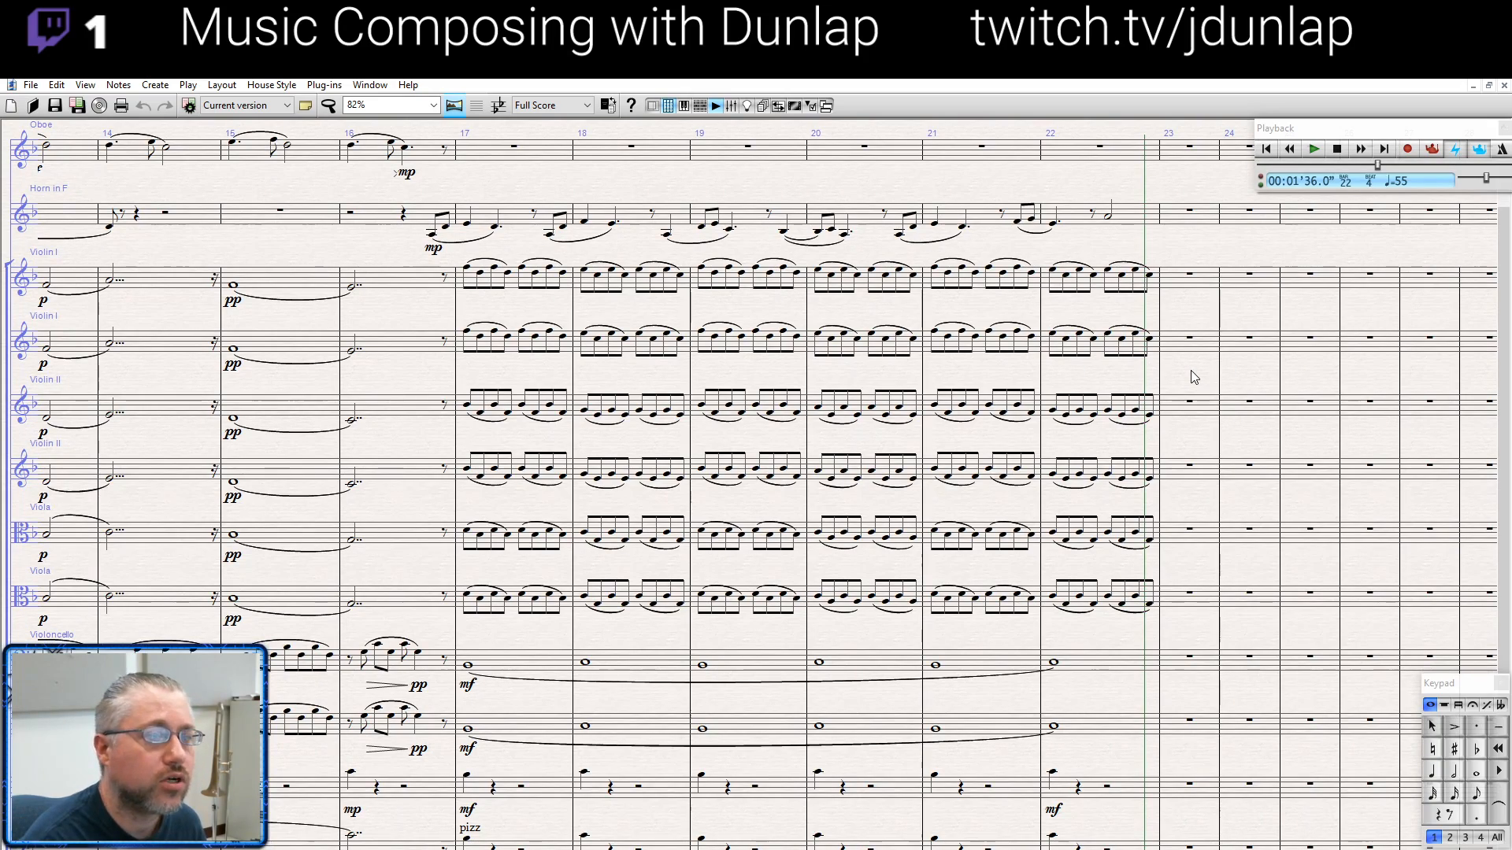
pyautogui.moveTo(753, 363); pyautogui.dragTo(1390, 436)
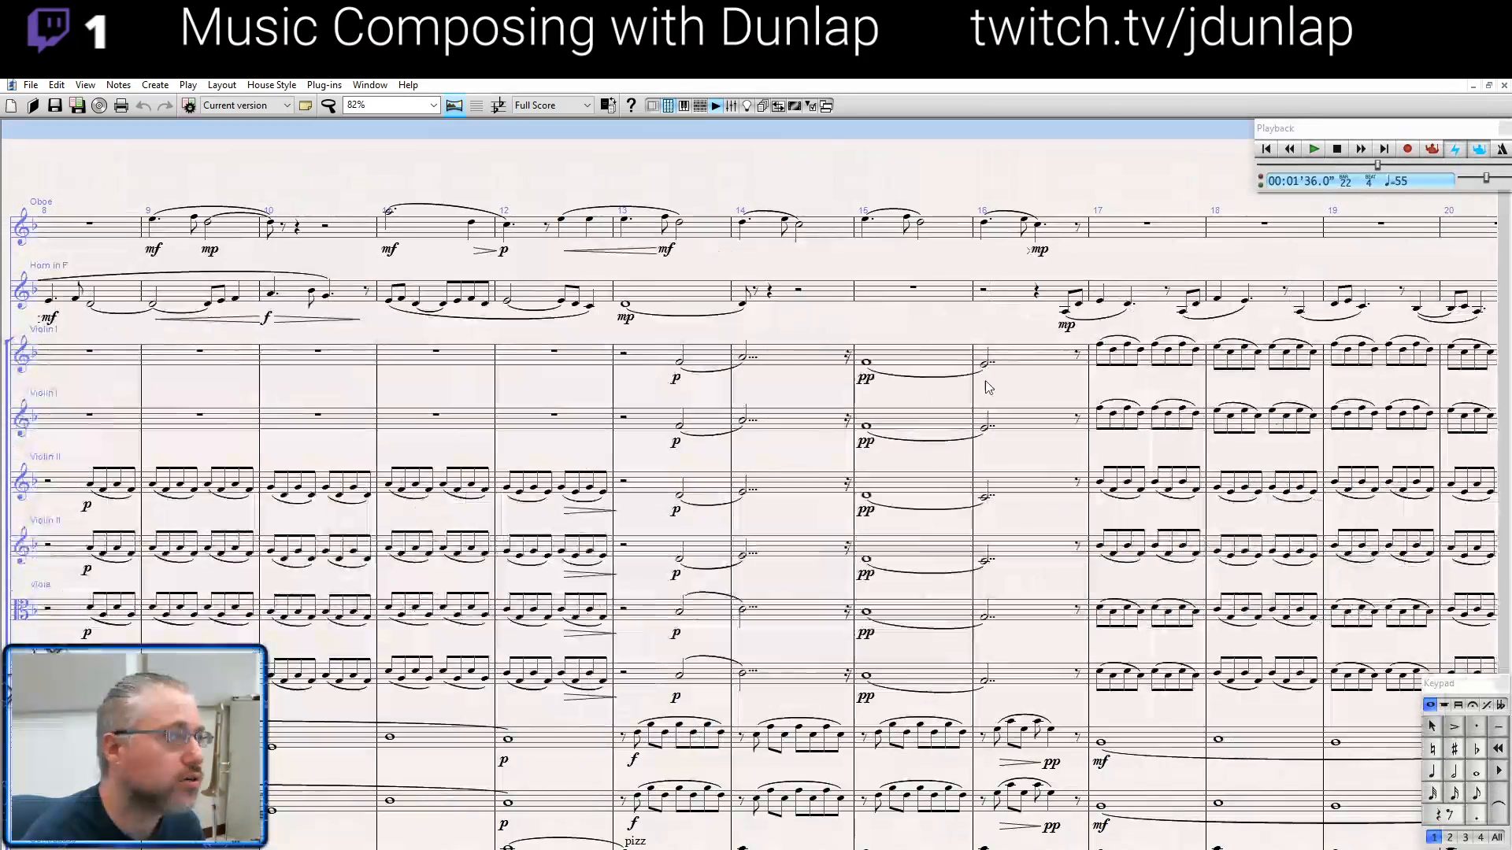
pyautogui.moveTo(457, 339); pyautogui.dragTo(1321, 332)
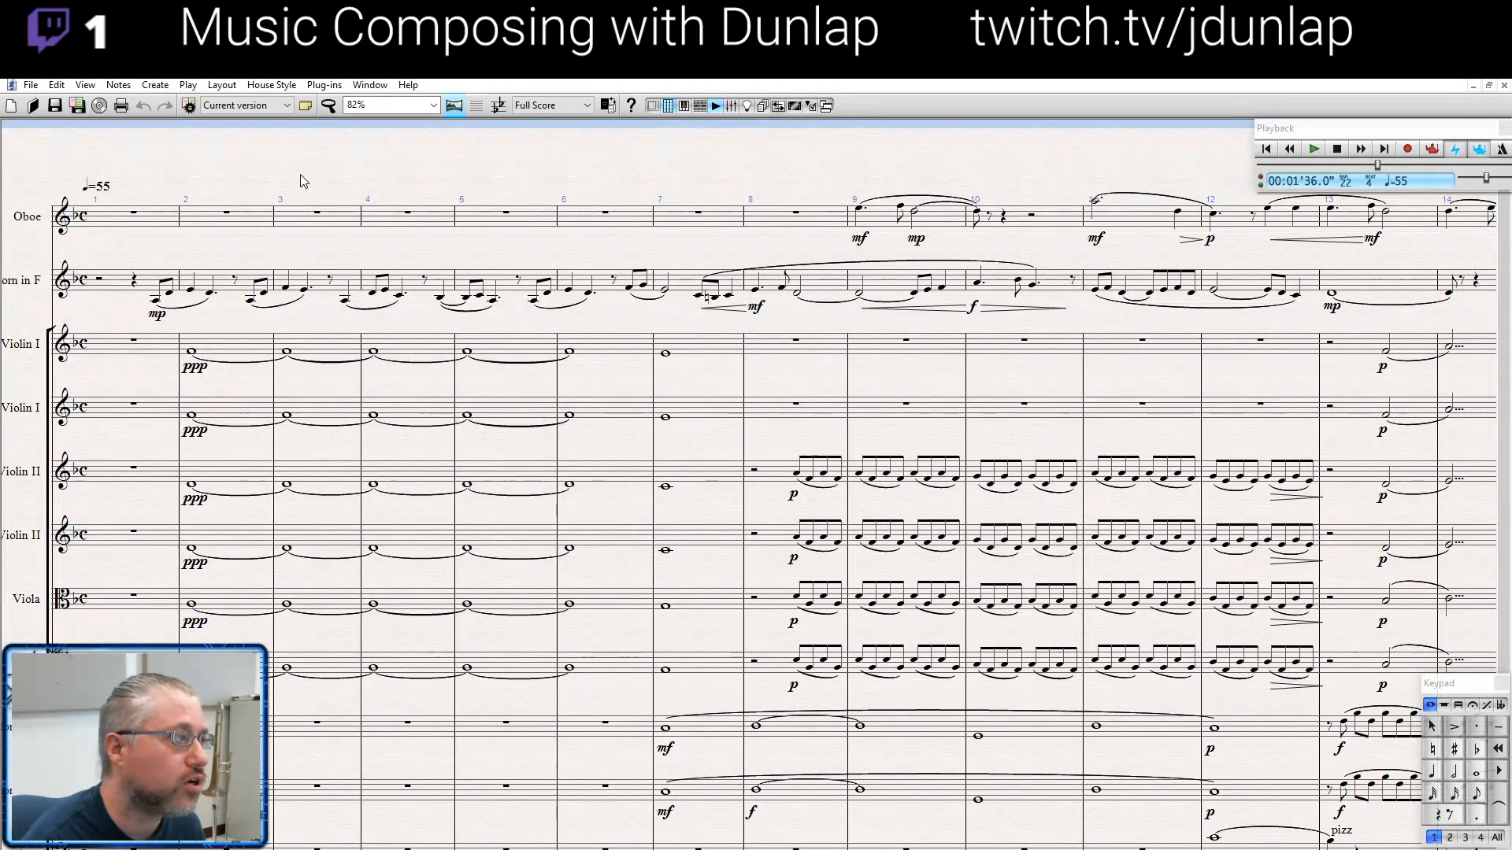
pyautogui.moveTo(301, 181); pyautogui.dragTo(312, 126)
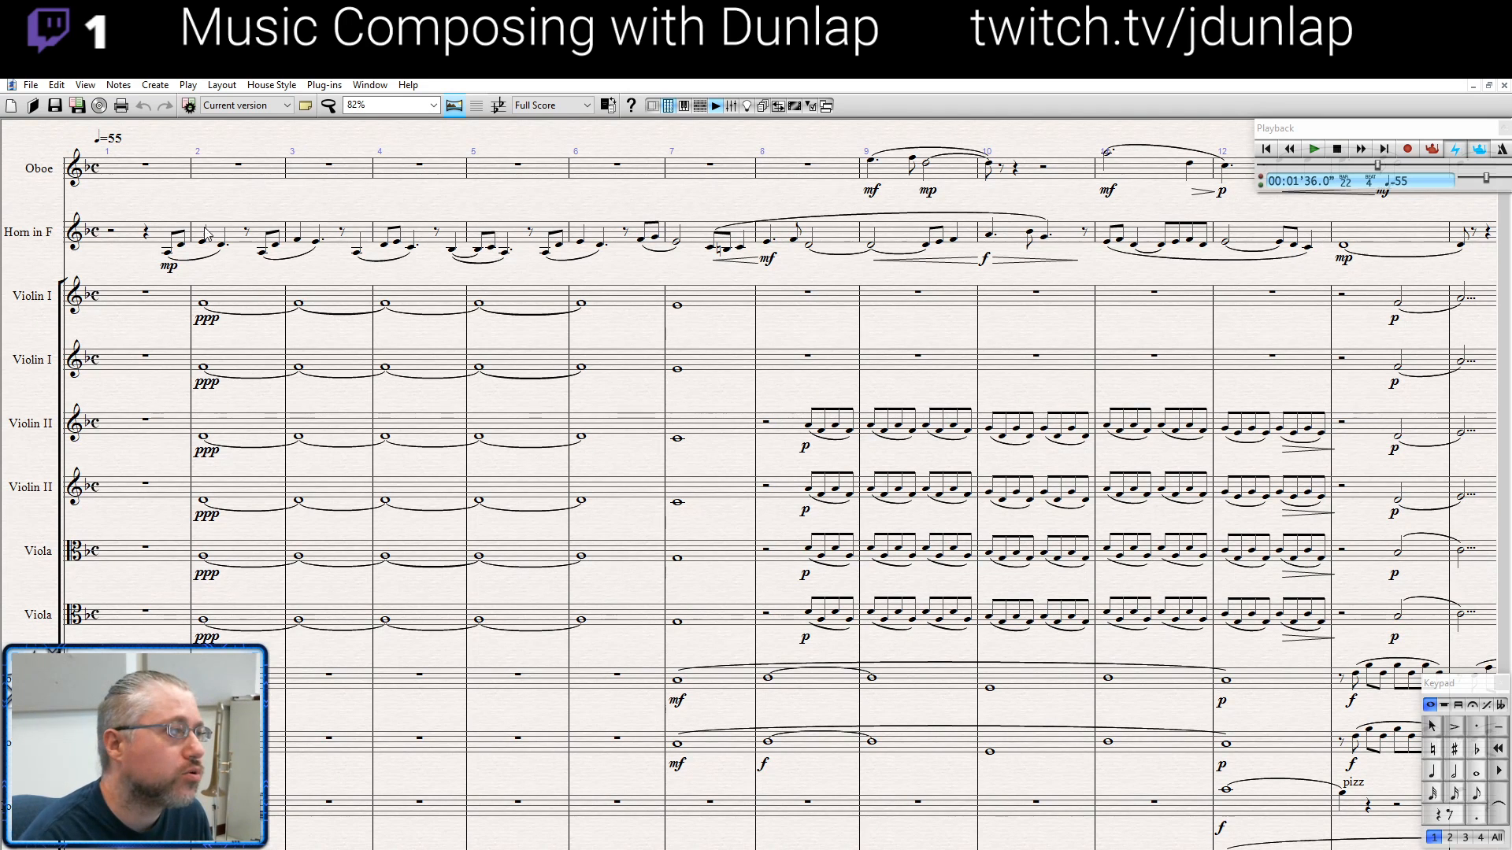
pyautogui.click(168, 250)
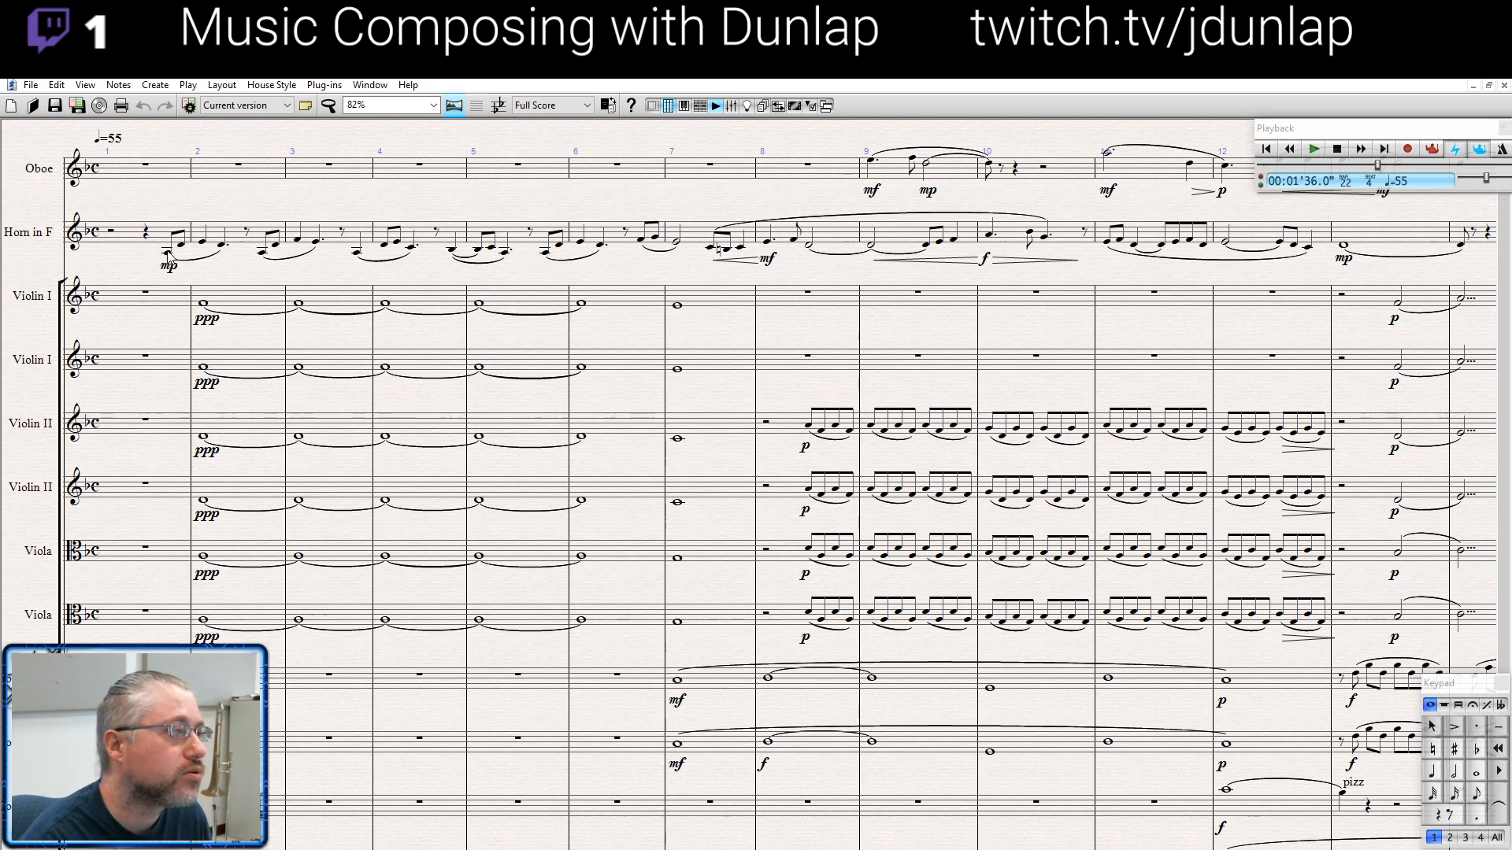
pyautogui.keyDown('shift'); pyautogui.click(677, 248); pyautogui.keyUp('shift')
pyautogui.press('p')
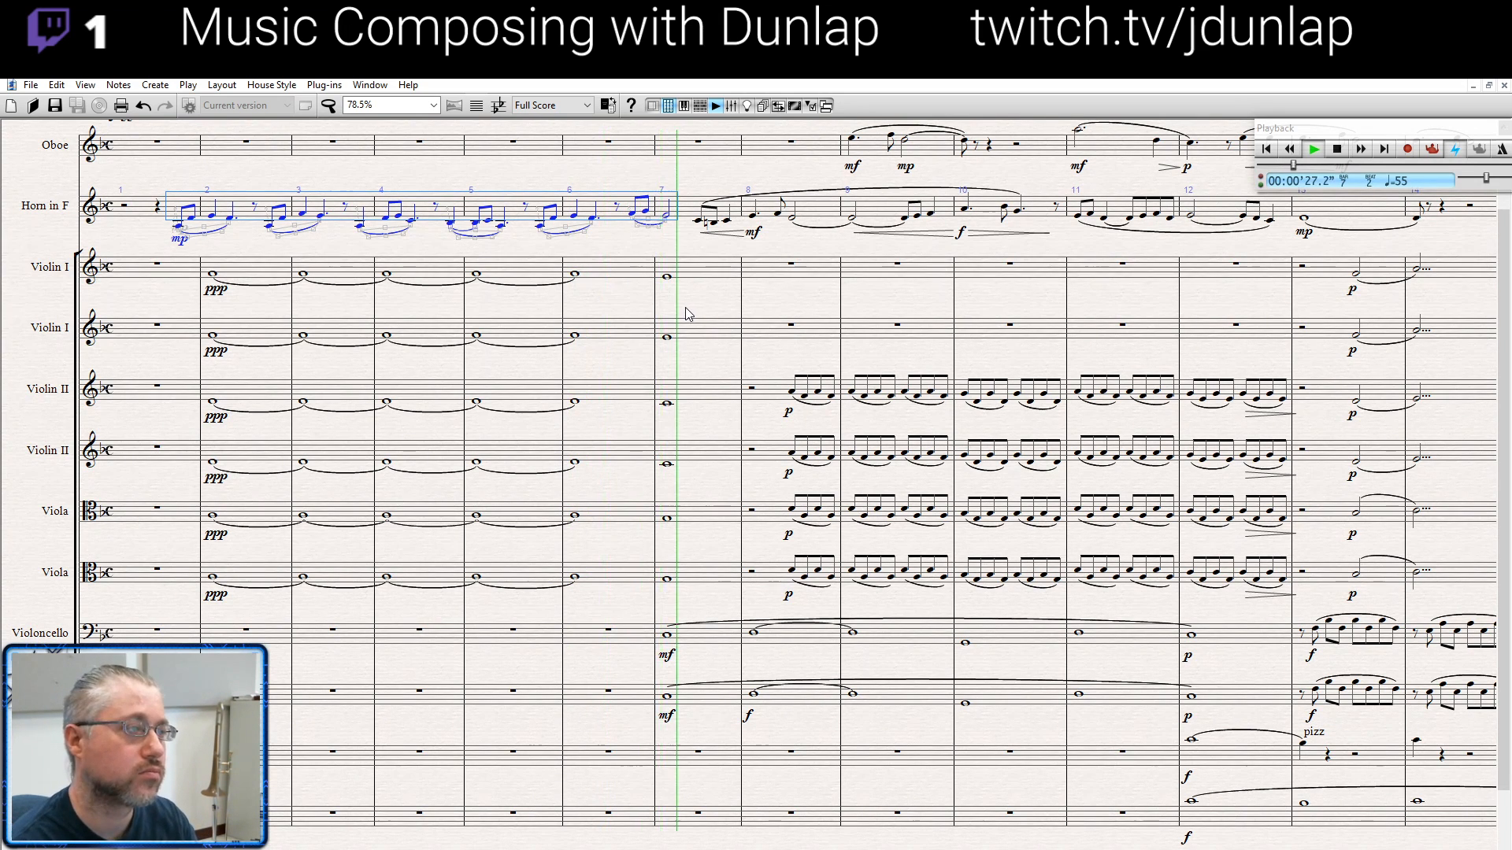
pyautogui.press('space')
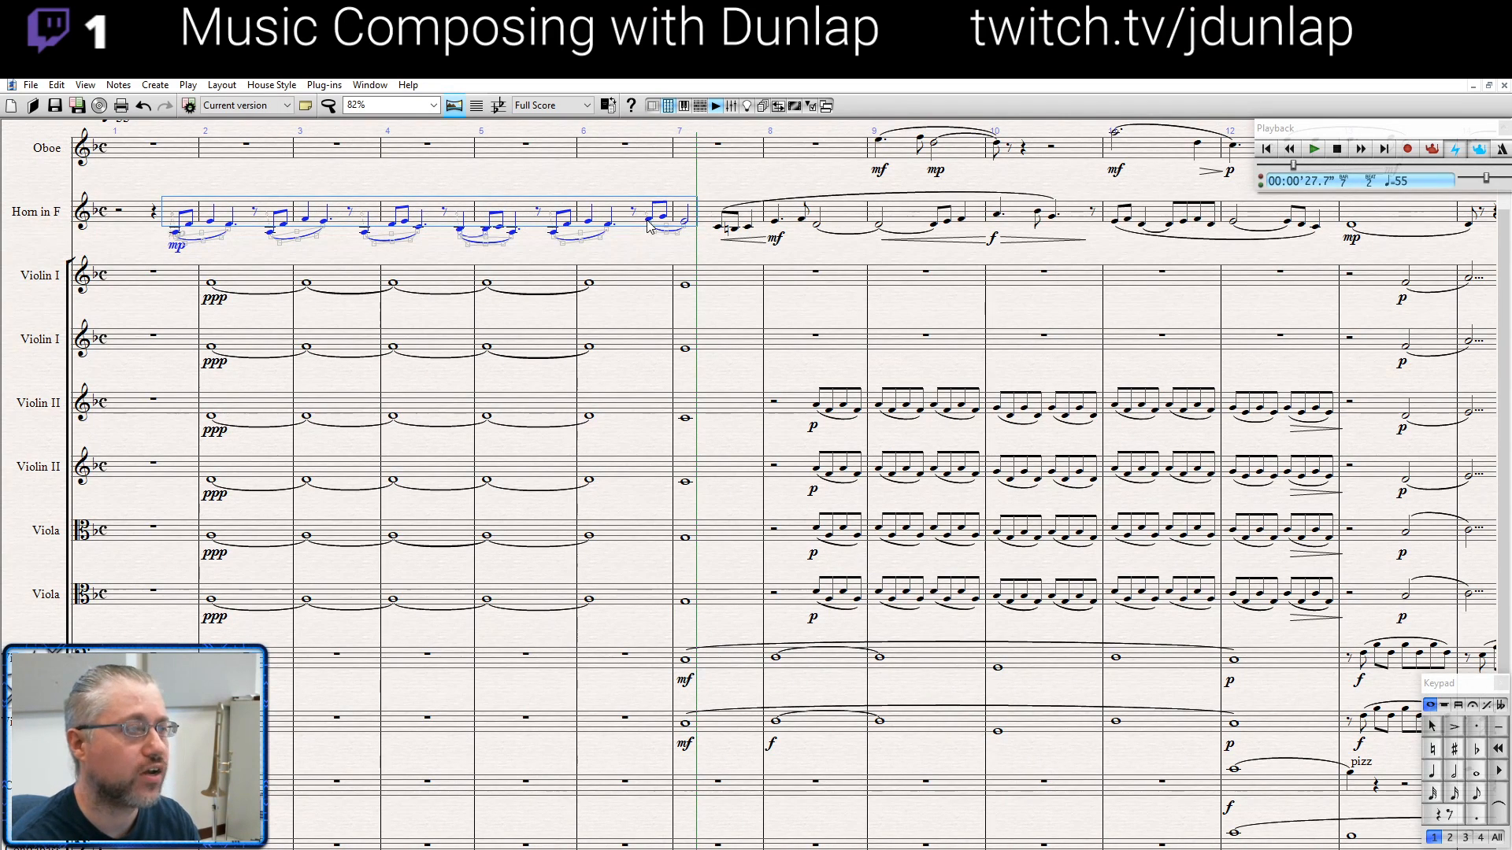
# - Select the horn and oboe passage from bar 7 to bar 13, play it, and stop playback in bar 13
pyautogui.moveTo(708, 260); pyautogui.dragTo(219, 284)
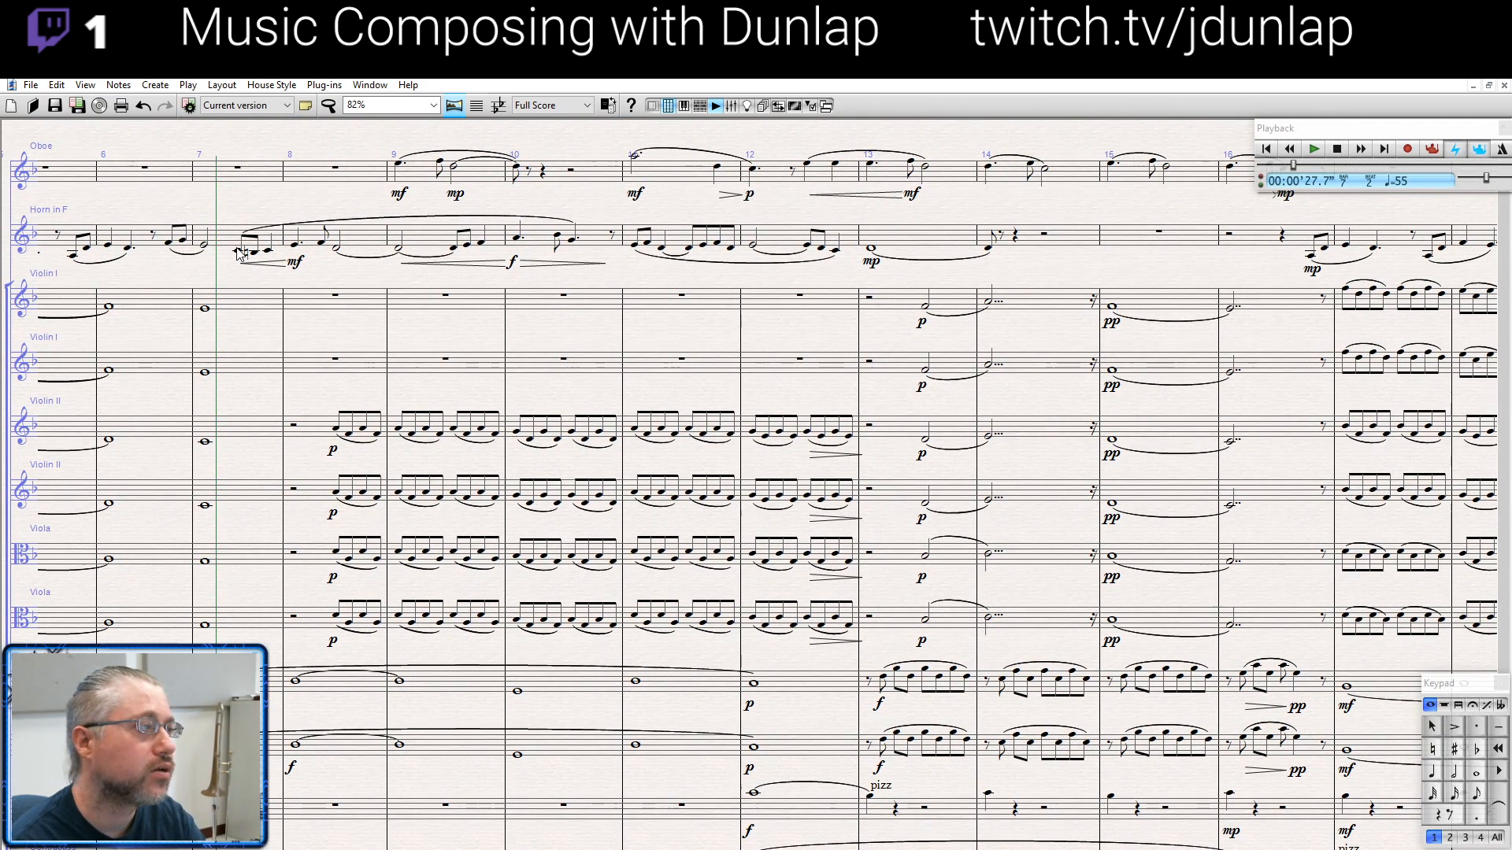
pyautogui.click(238, 252)
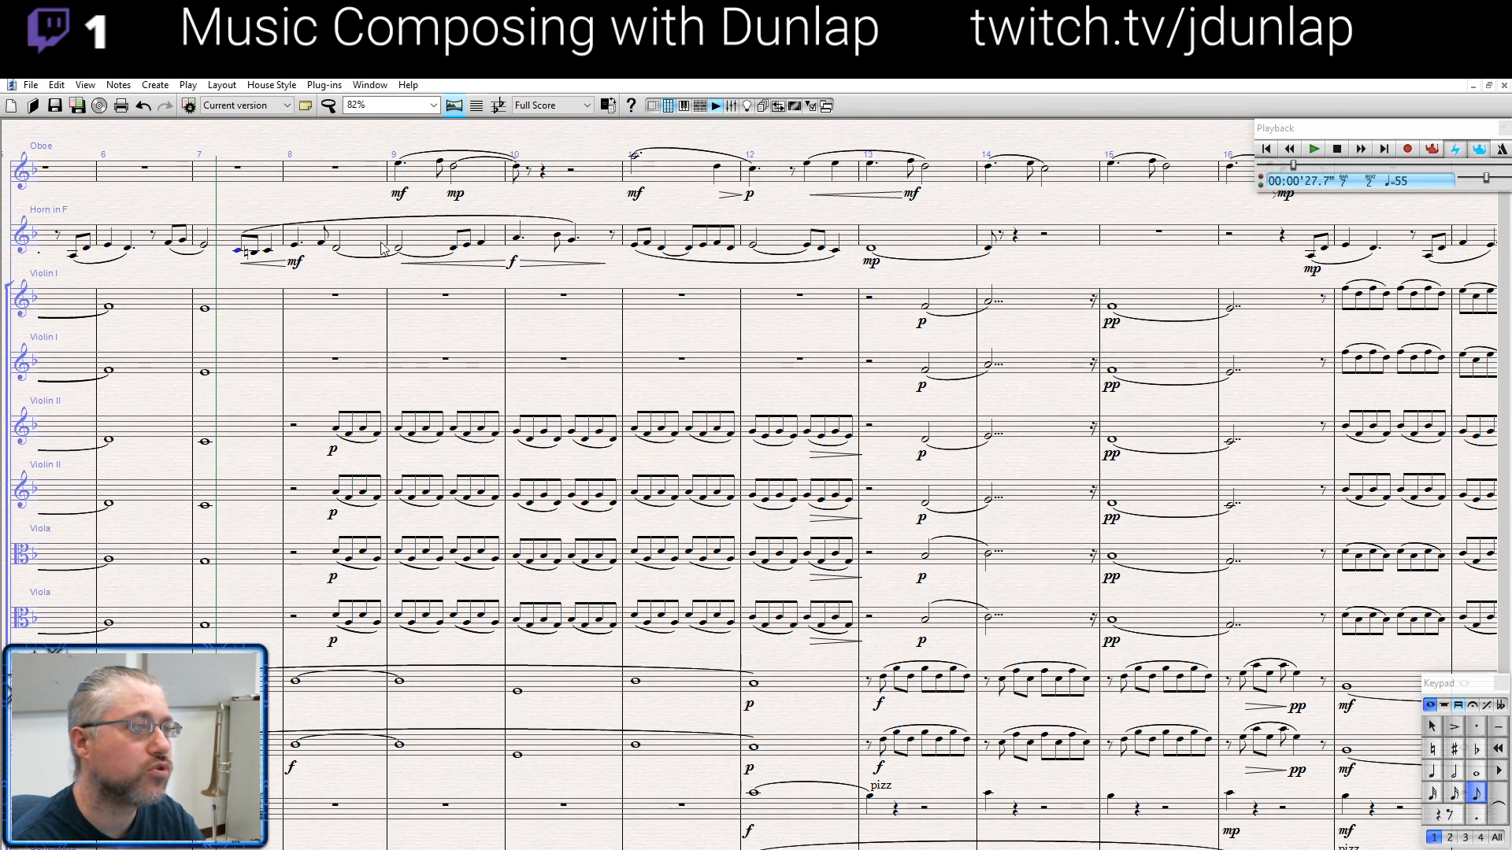
pyautogui.keyDown('shift'); pyautogui.click(927, 173); pyautogui.keyUp('shift')
pyautogui.press('space')
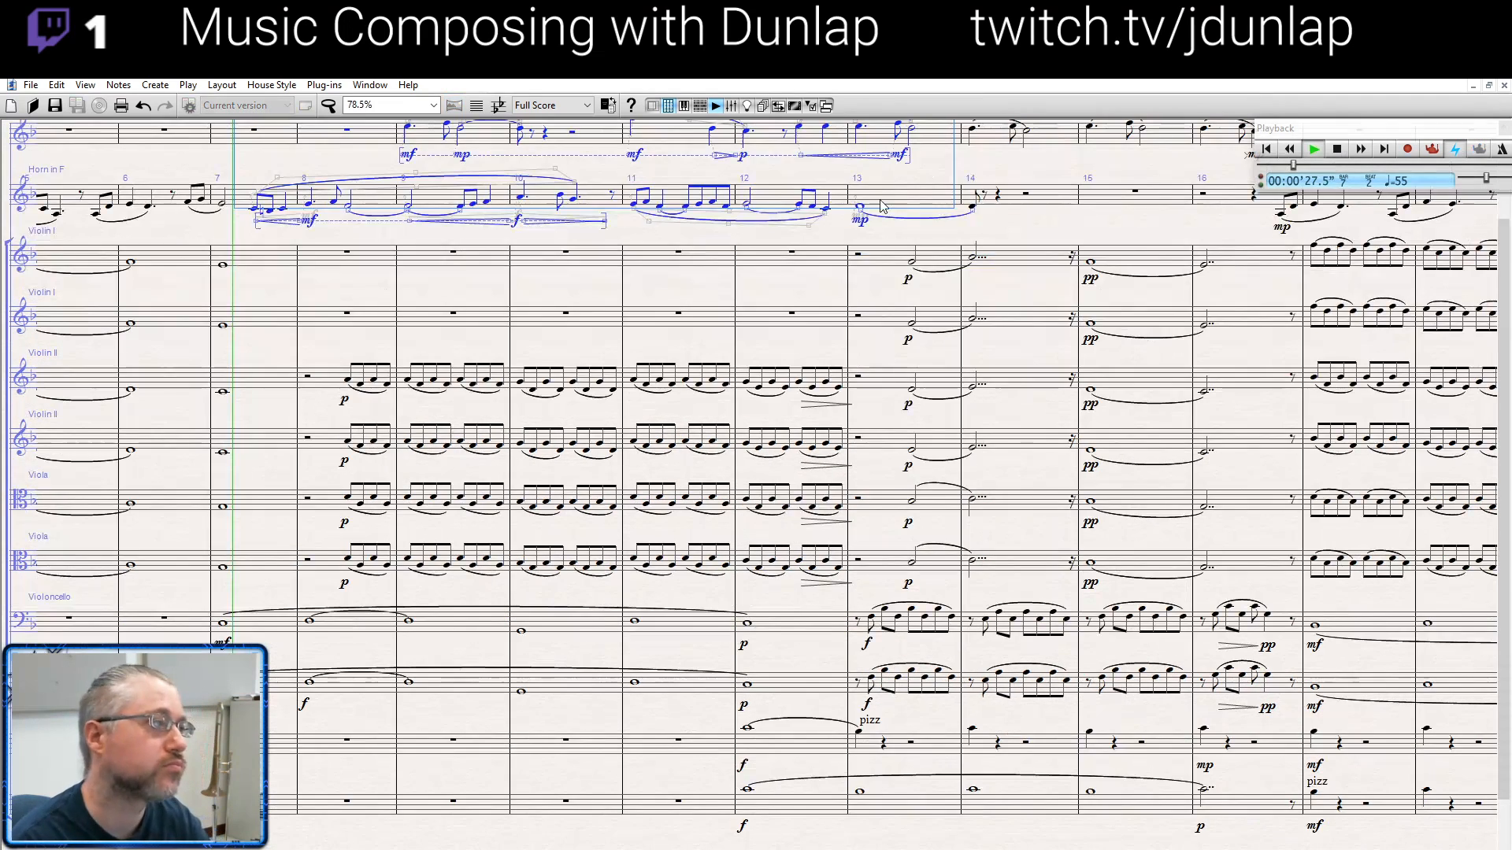
pyautogui.moveTo(779, 259); pyautogui.dragTo(779, 292)
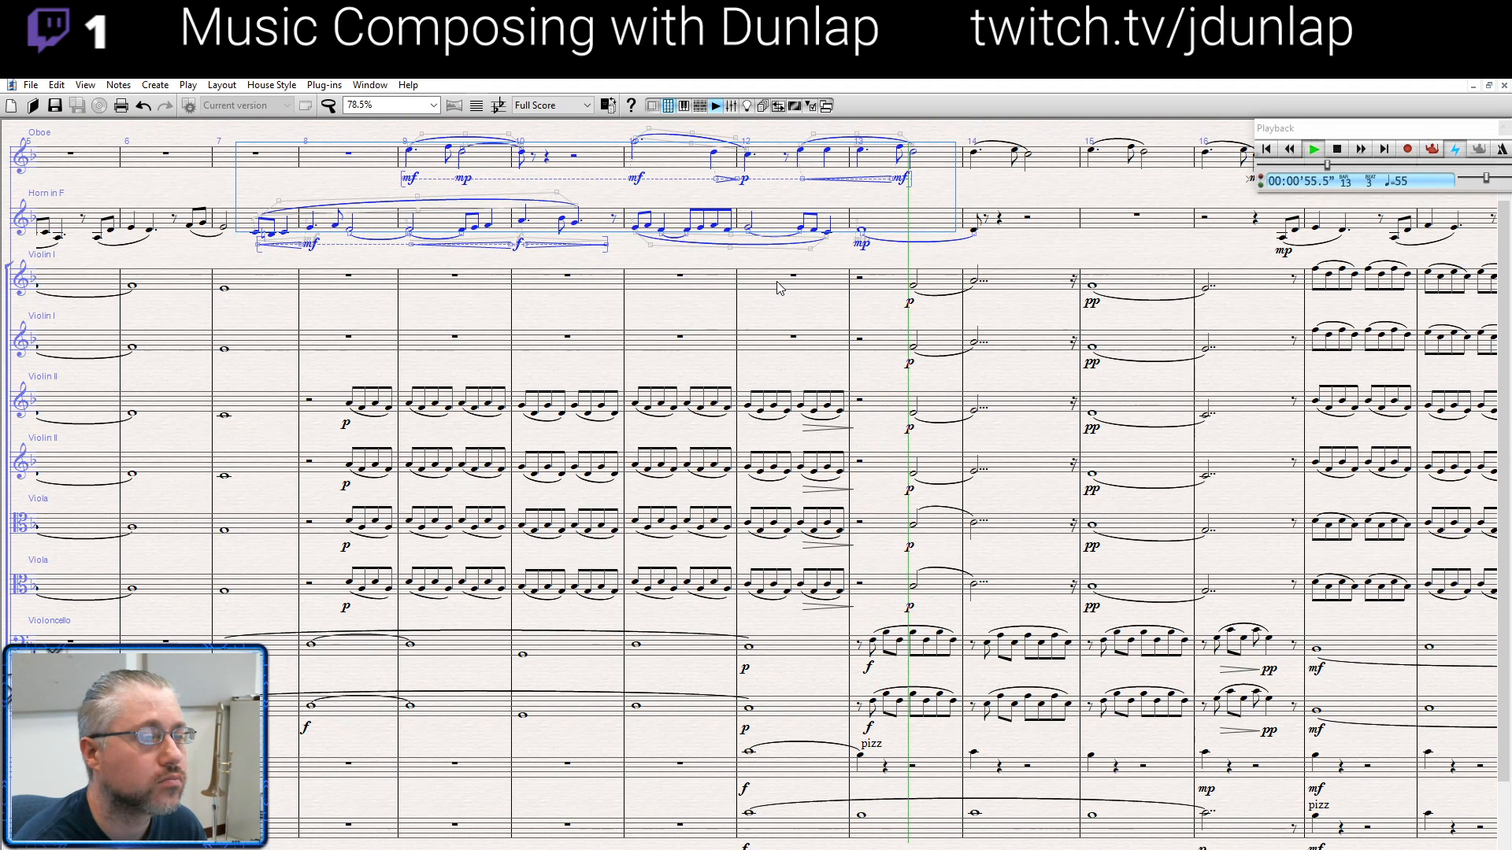
pyautogui.press('space')
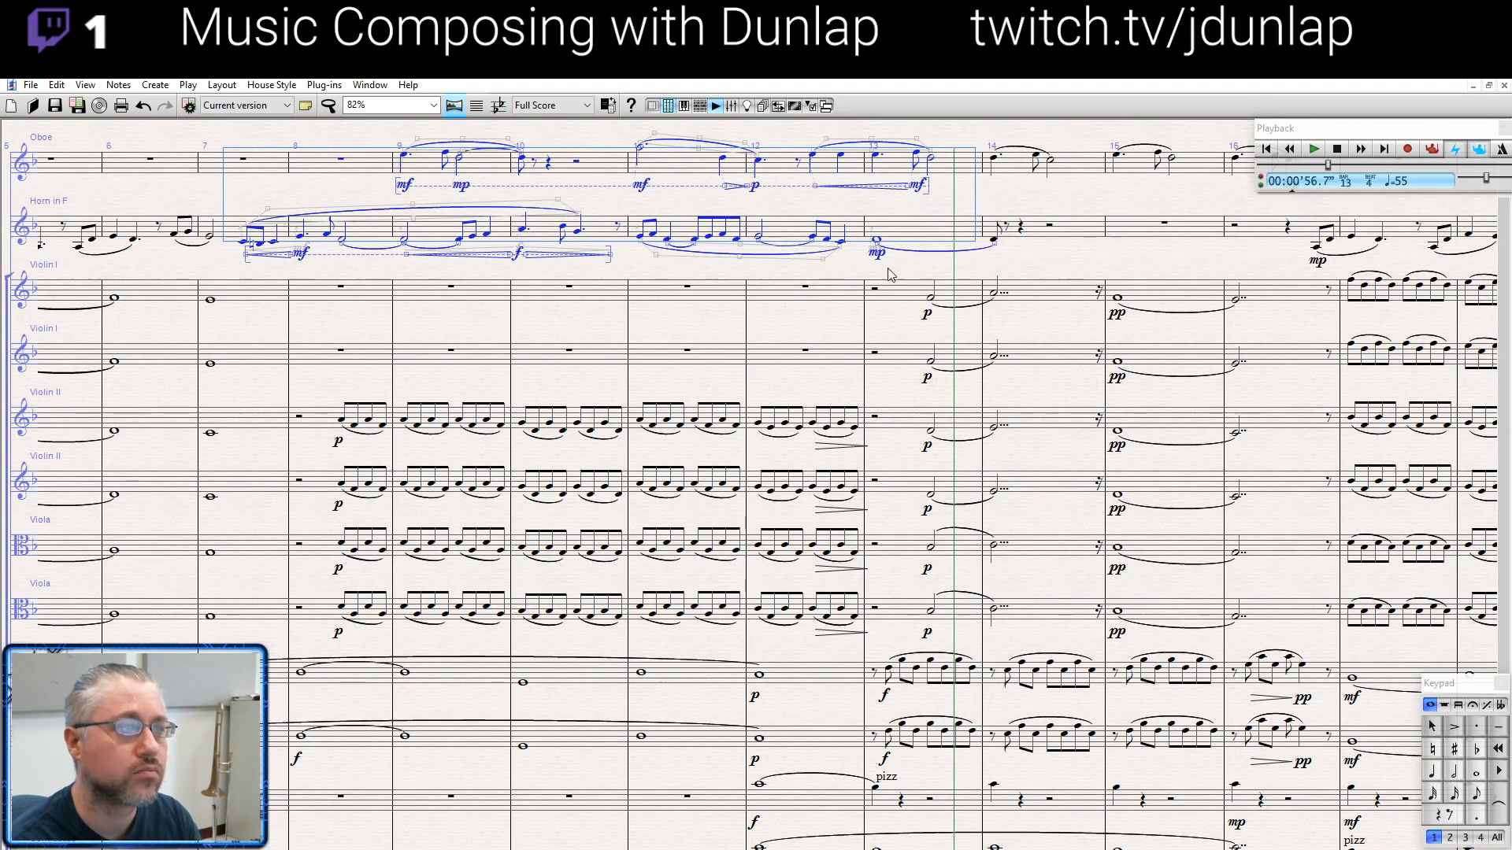
# - Play the score from the oboe's first note in bar 13 and stop playback in bar 16
pyautogui.moveTo(935, 217); pyautogui.dragTo(528, 226)
pyautogui.click(470, 168)
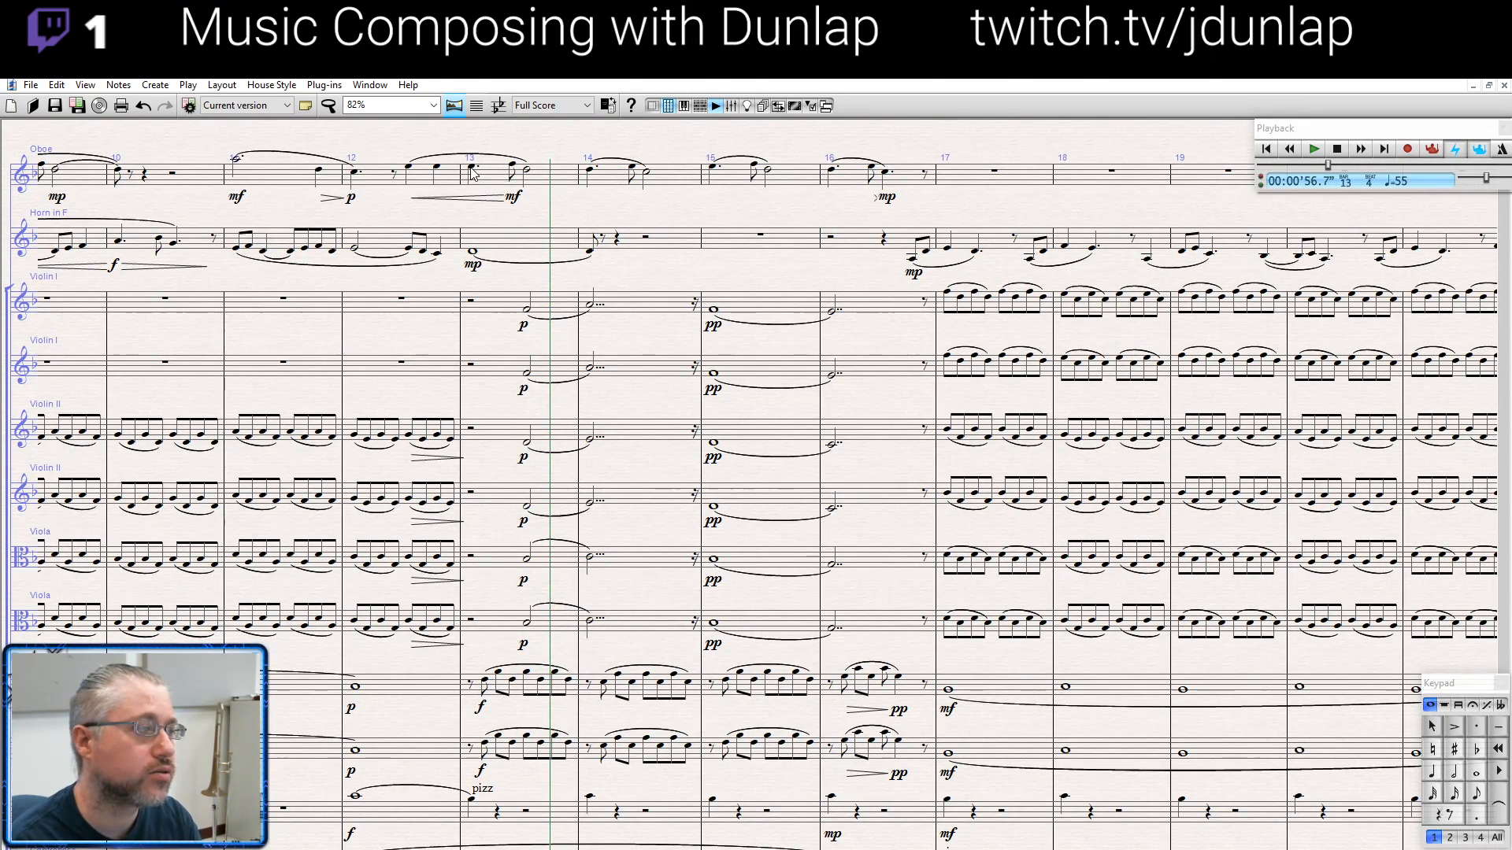
pyautogui.press('p')
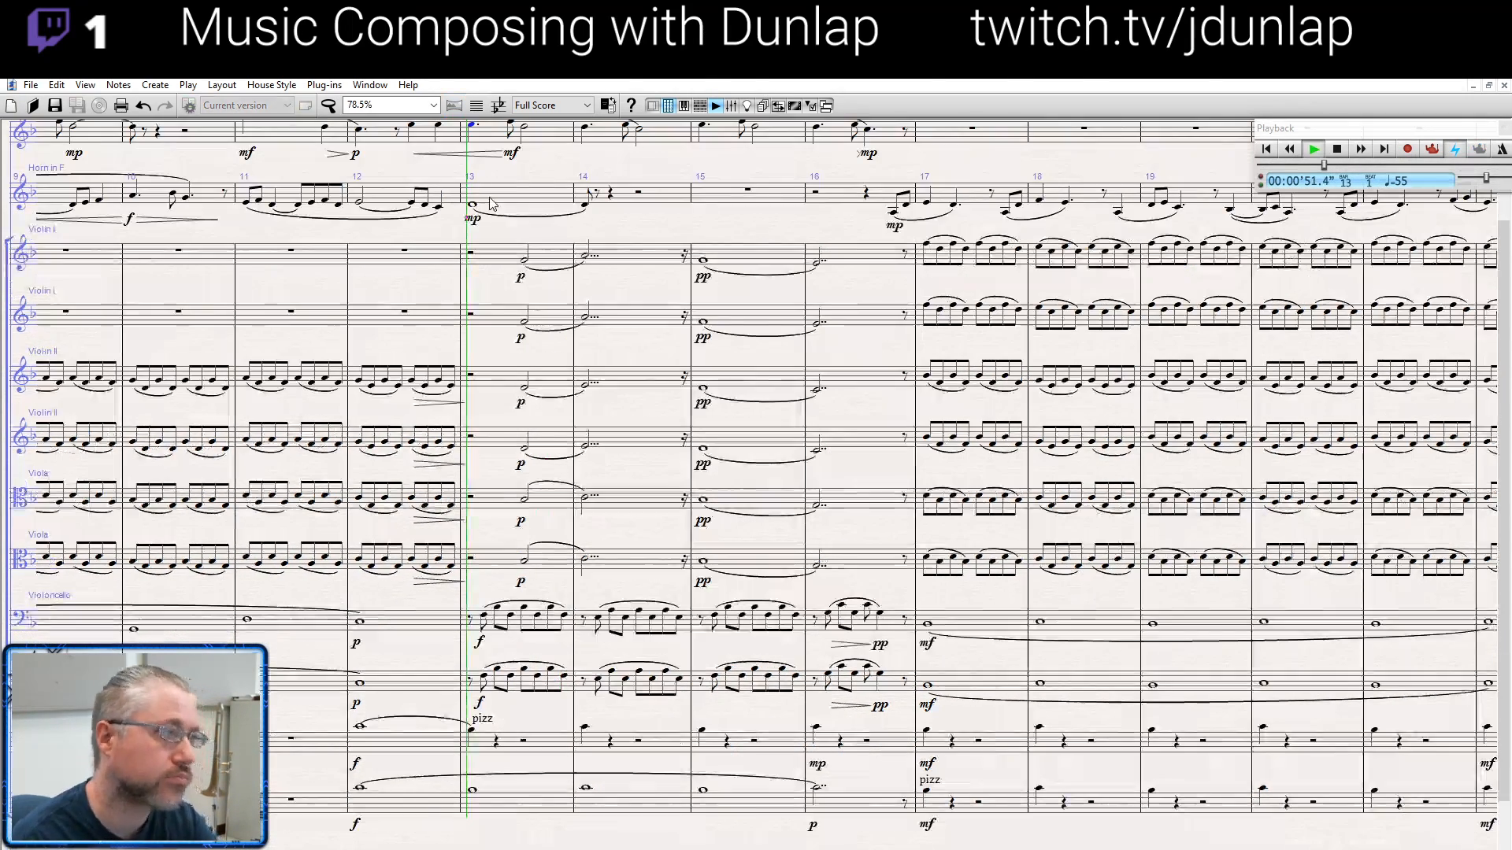
pyautogui.moveTo(620, 249)
pyautogui.mouseDown()
pyautogui.moveTo(622, 304)
pyautogui.moveTo(599, 270)
pyautogui.mouseUp()
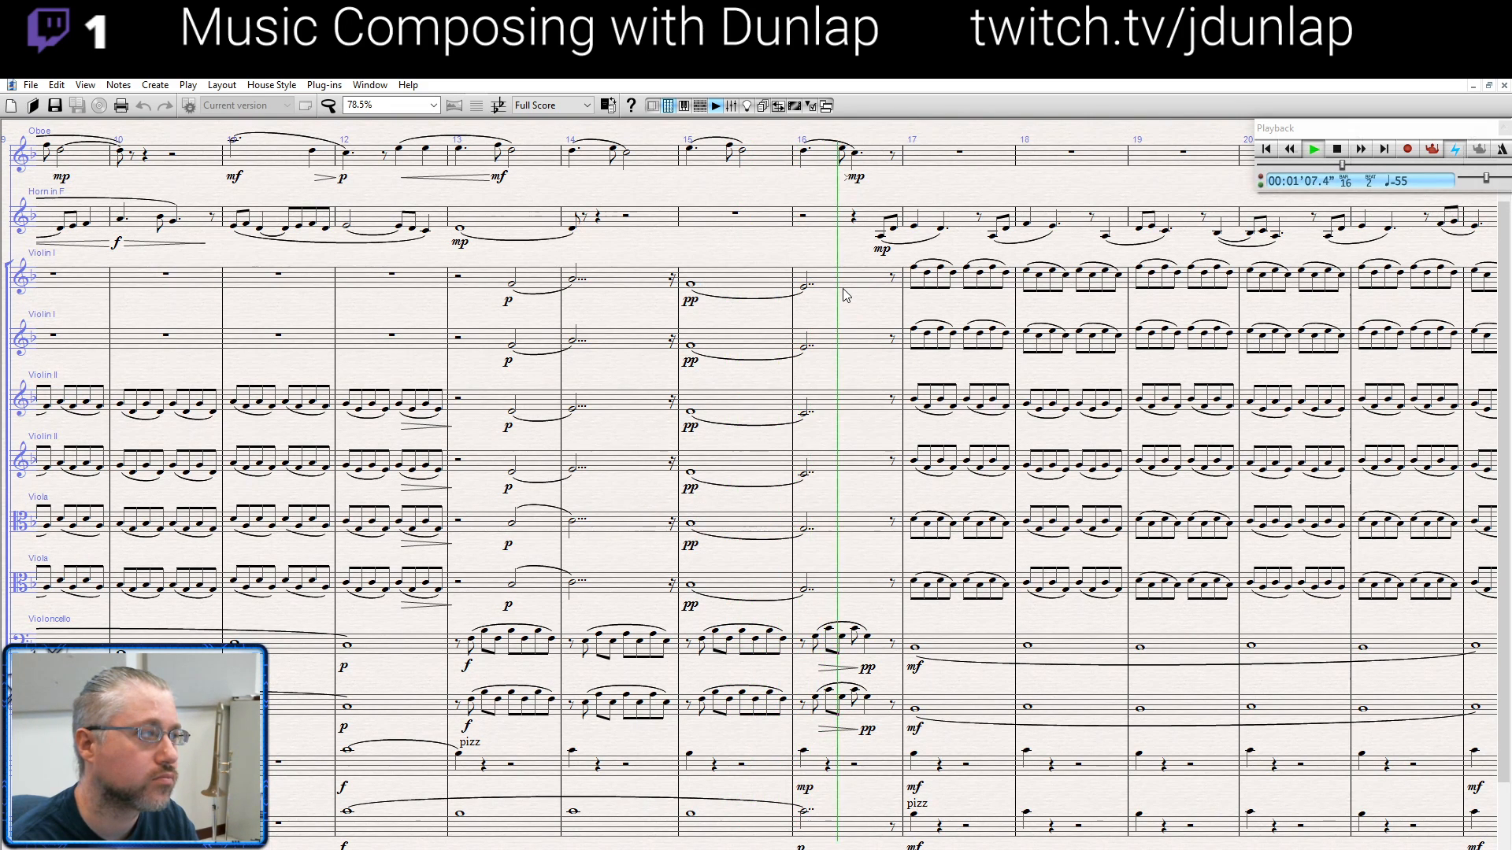
pyautogui.press('space')
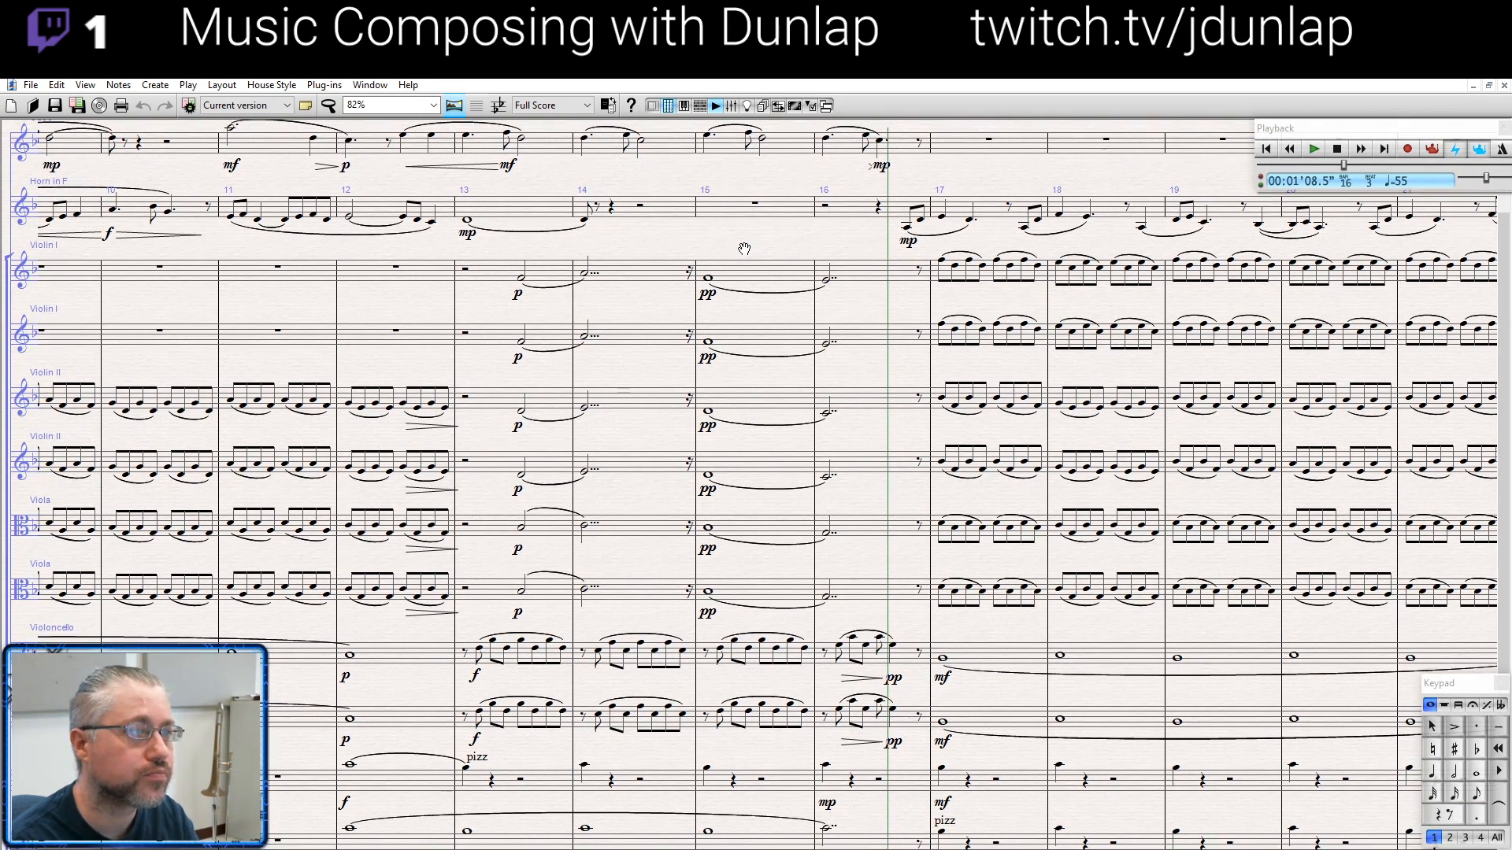
# - Select the horn's pickup note at the end of bar 16, play from there, and stop playback in bar 17
pyautogui.moveTo(735, 245); pyautogui.dragTo(519, 250)
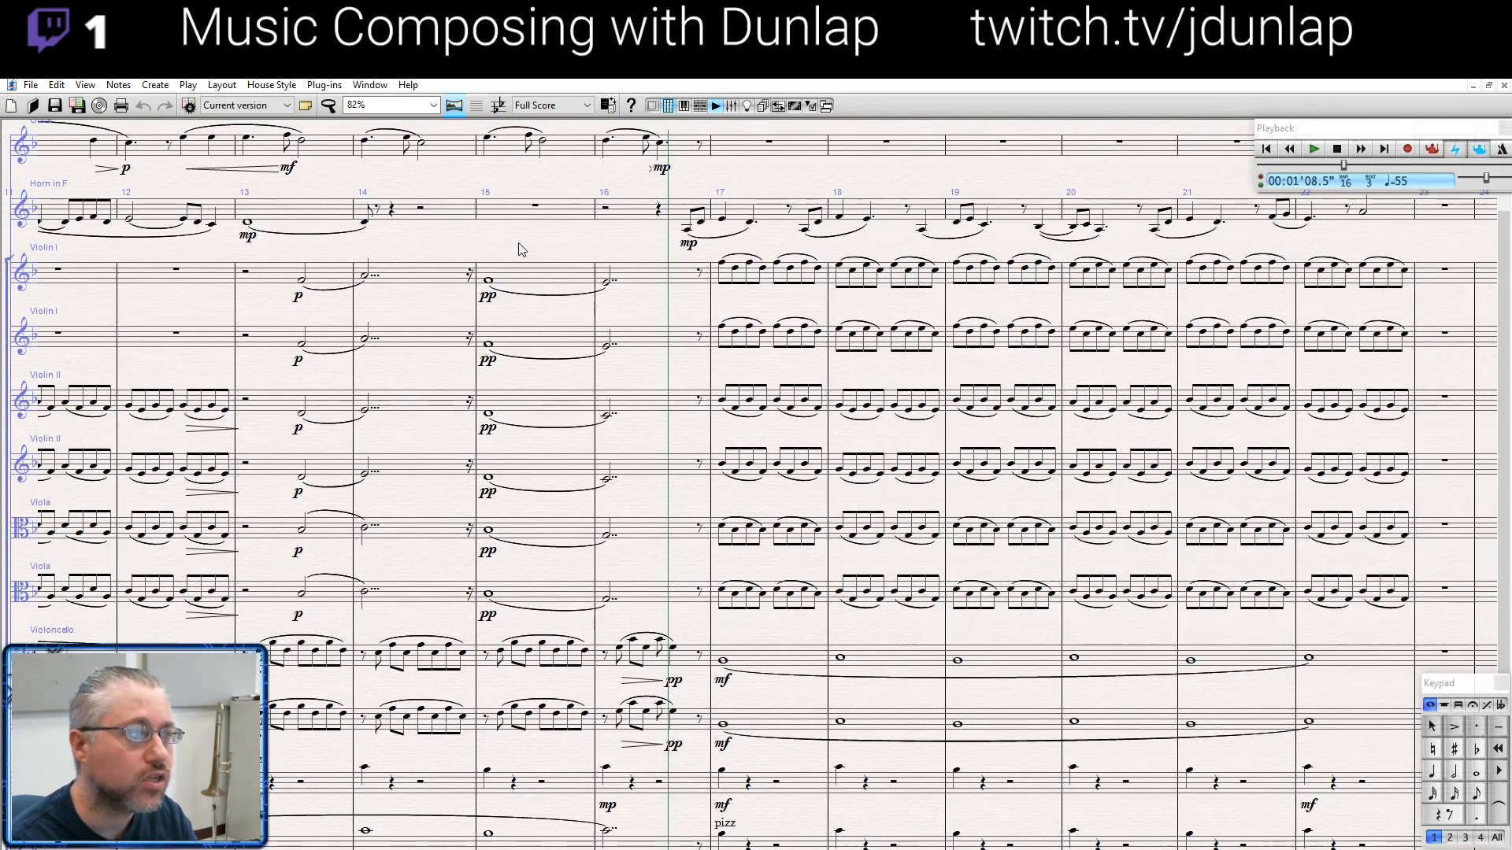
pyautogui.click(687, 231)
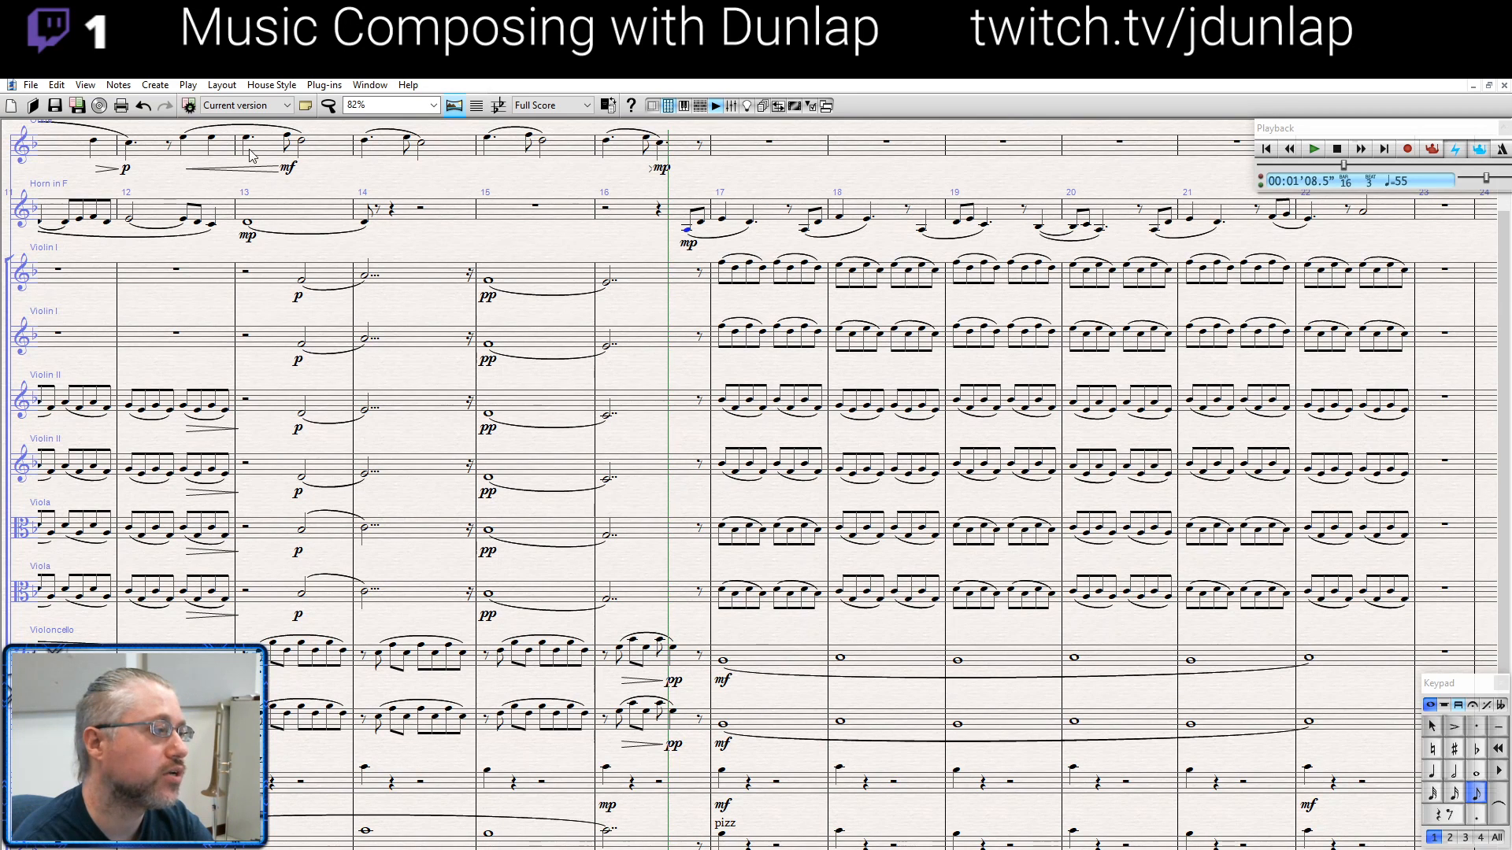
pyautogui.press('space')
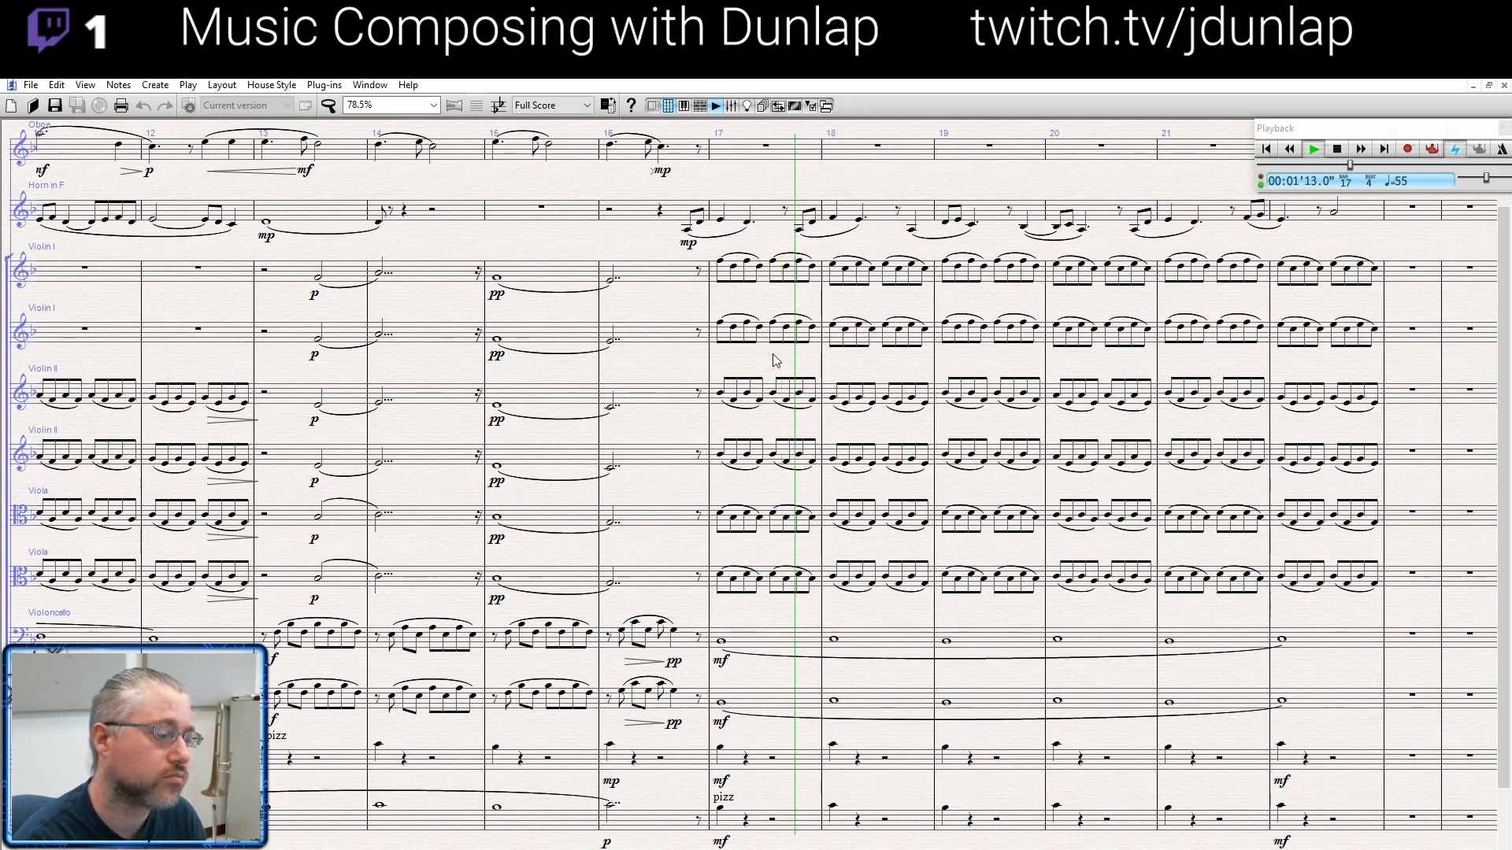
pyautogui.press('space')
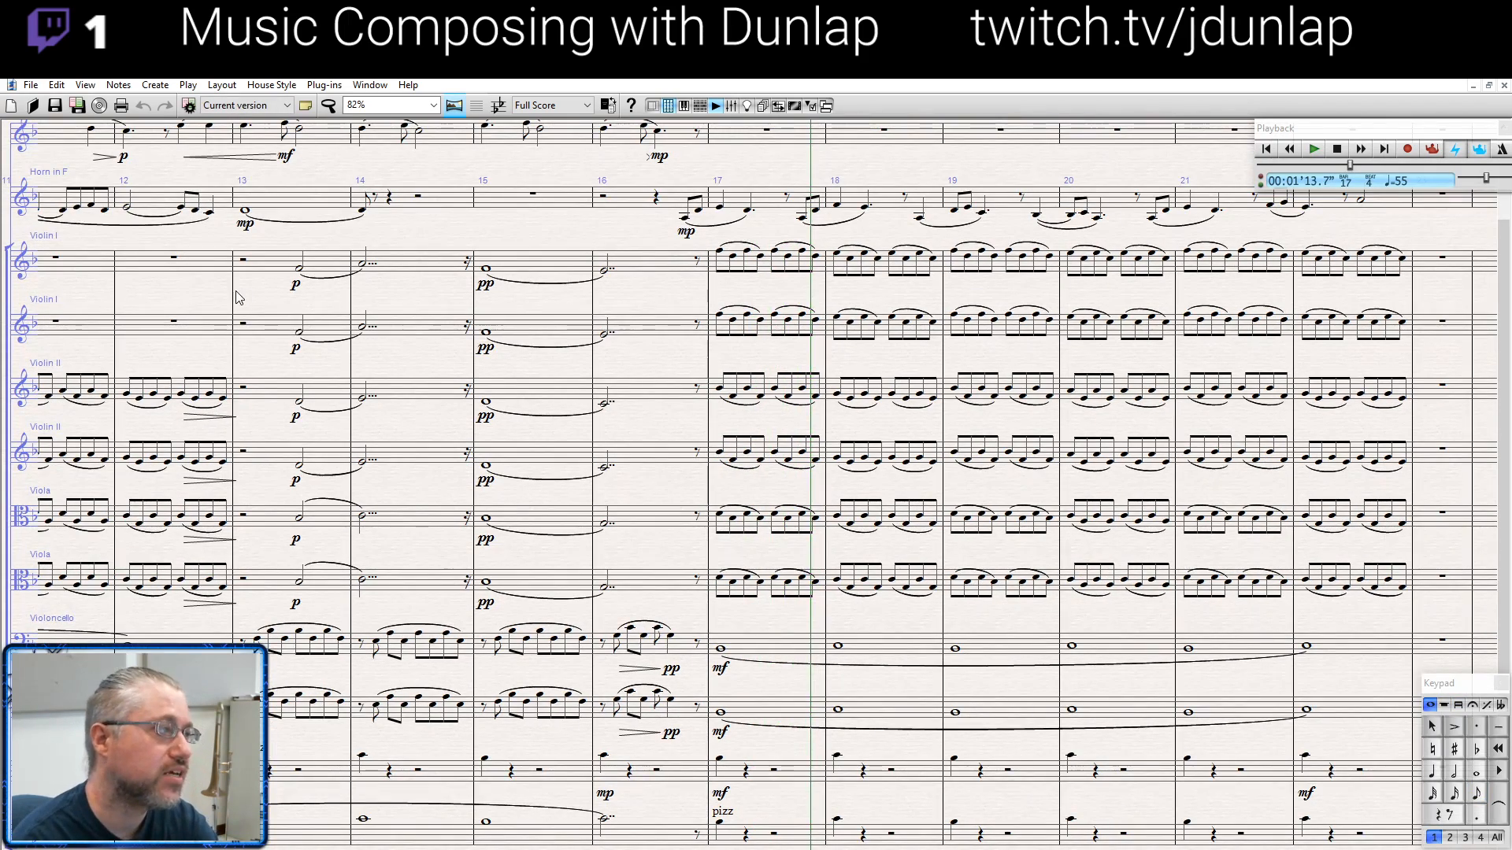
# - Select bar 2 across all the violin and viola staves and play the sustained chord
pyautogui.moveTo(238, 296); pyautogui.dragTo(1014, 322)
pyautogui.moveTo(282, 279); pyautogui.dragTo(632, 248)
pyautogui.click(206, 266)
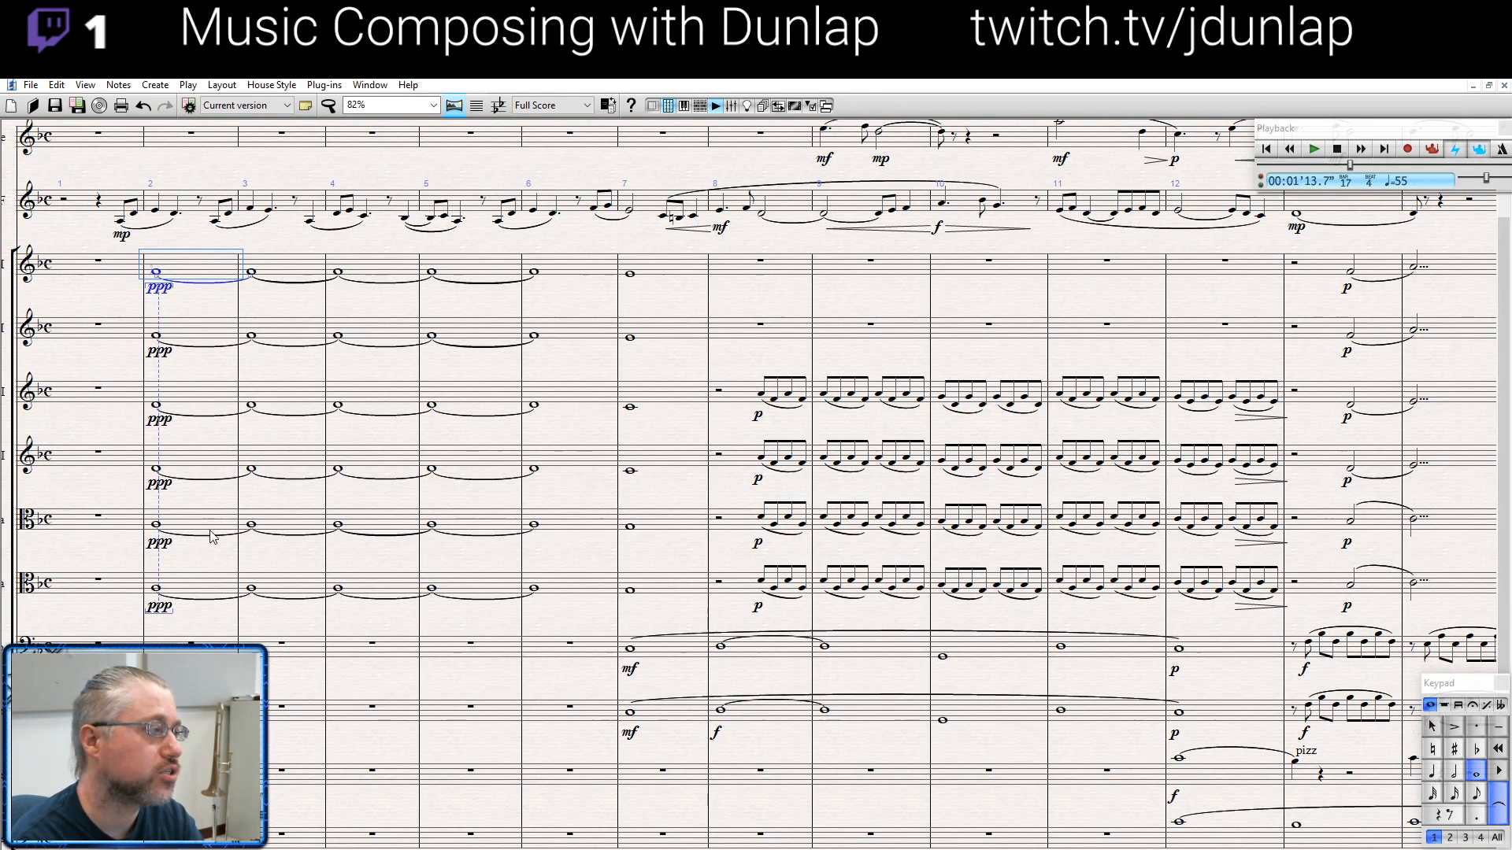
pyautogui.keyDown('shift'); pyautogui.click(221, 582); pyautogui.keyUp('shift')
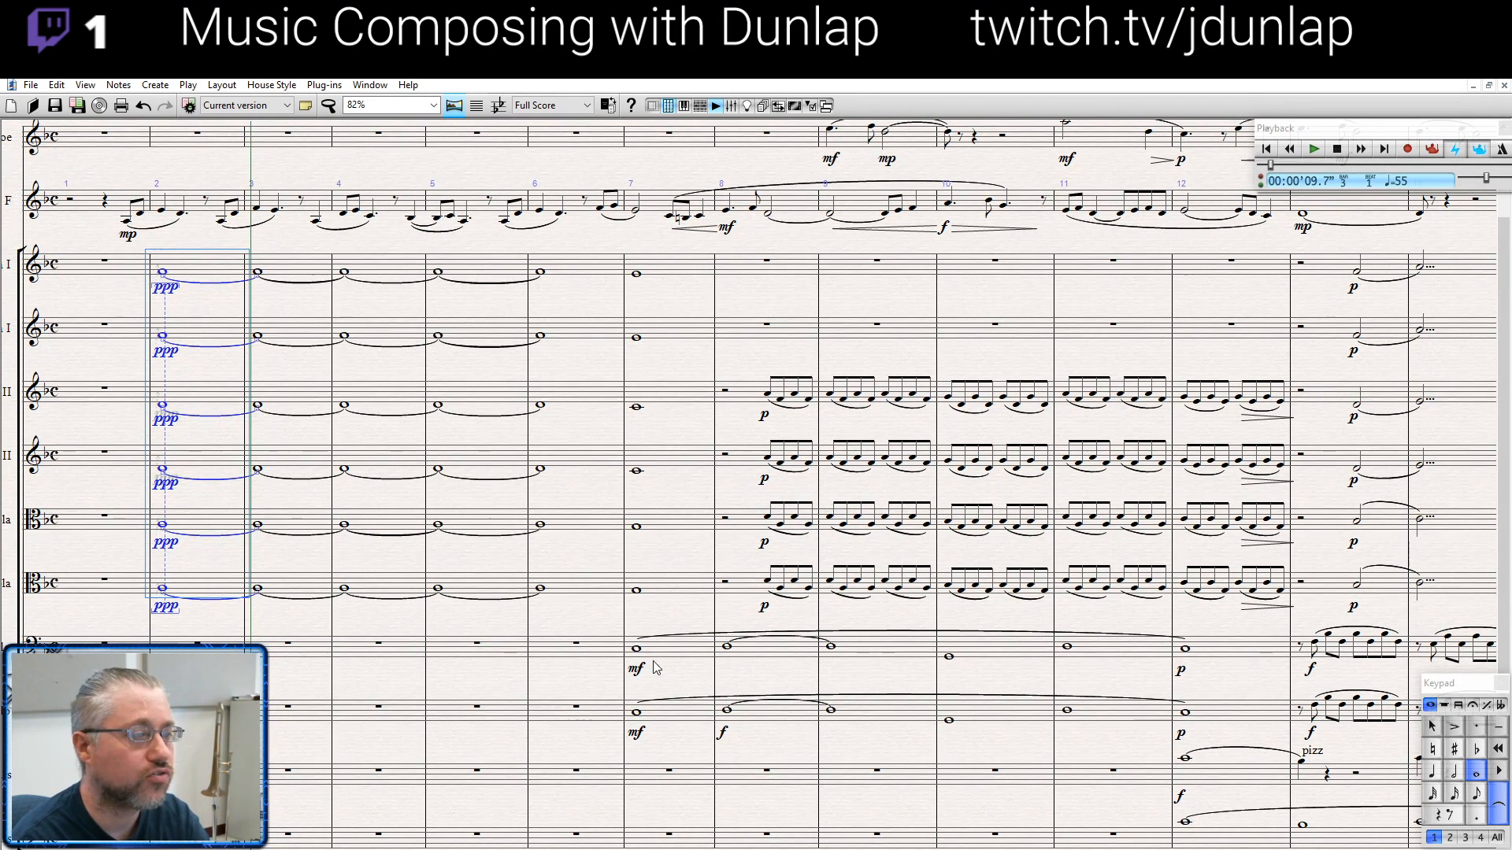
# - Select the string staves from the first violins to the cellos across bars 7 and 8 and play them
pyautogui.click(636, 714)
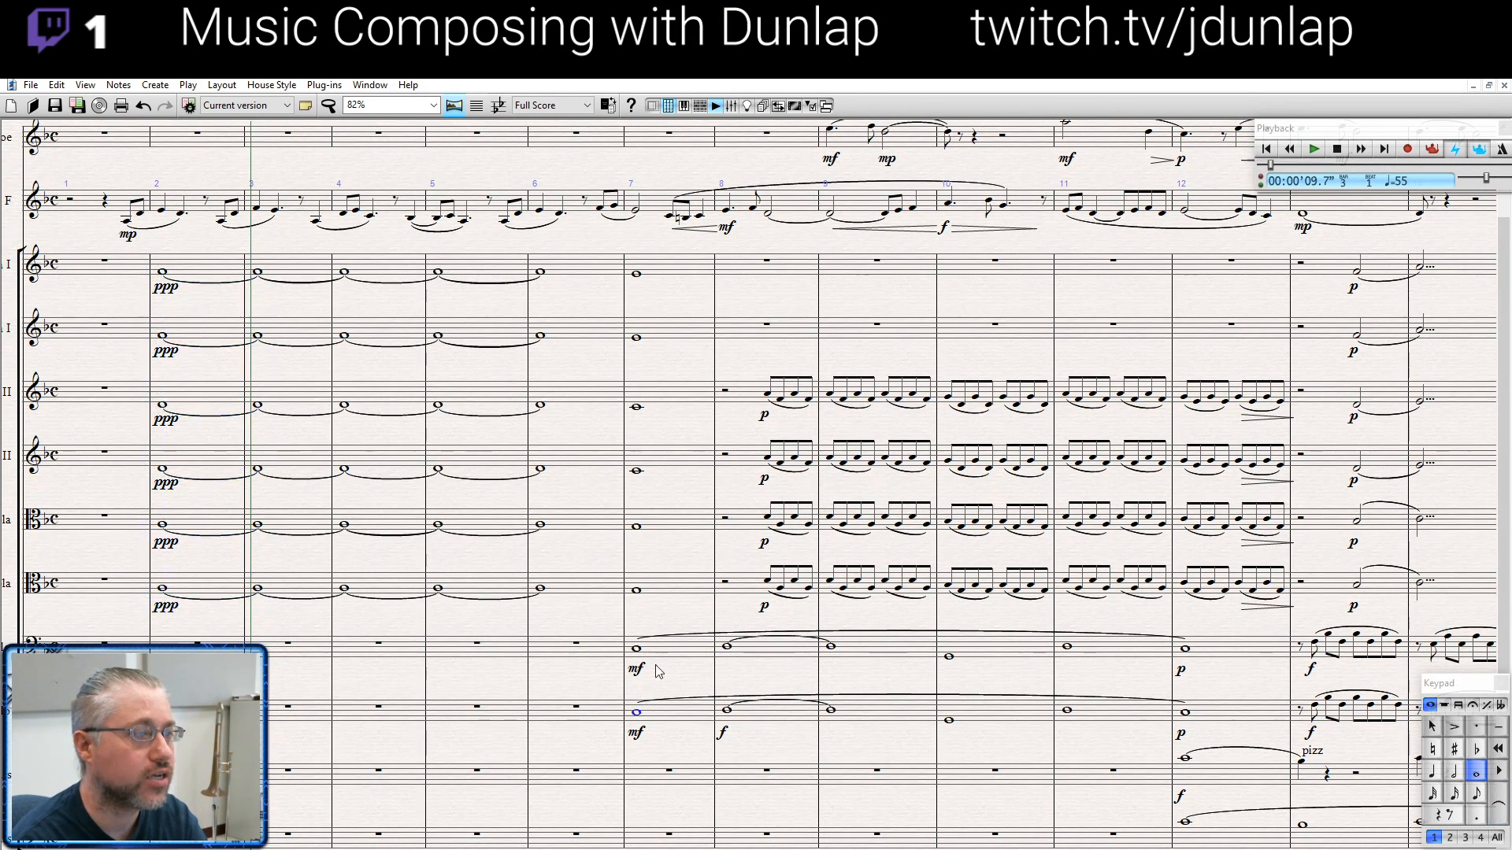
pyautogui.keyDown('shift'); pyautogui.click(768, 263); pyautogui.keyUp('shift')
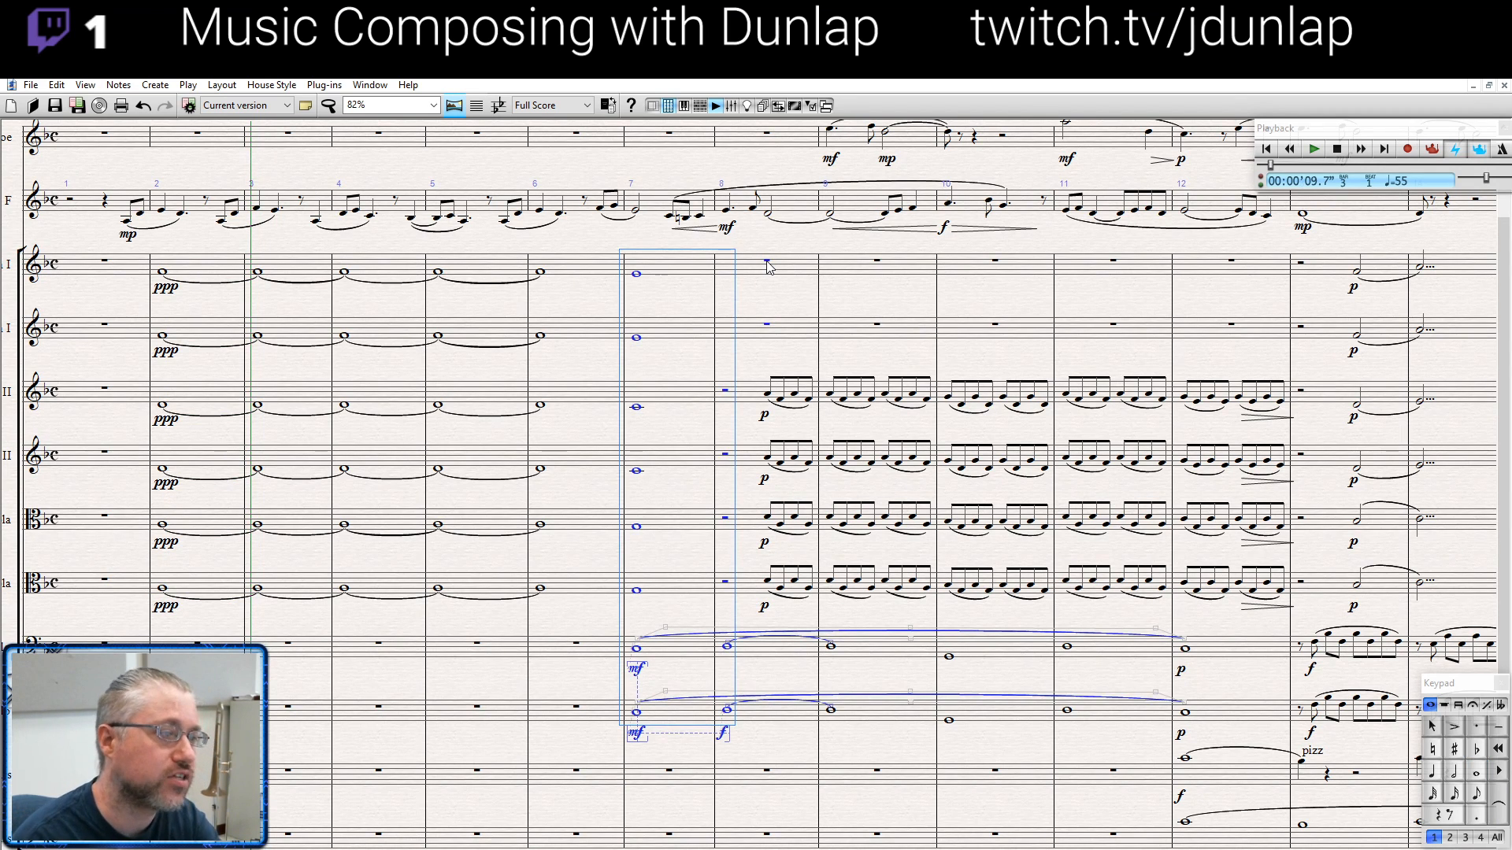
pyautogui.press('p')
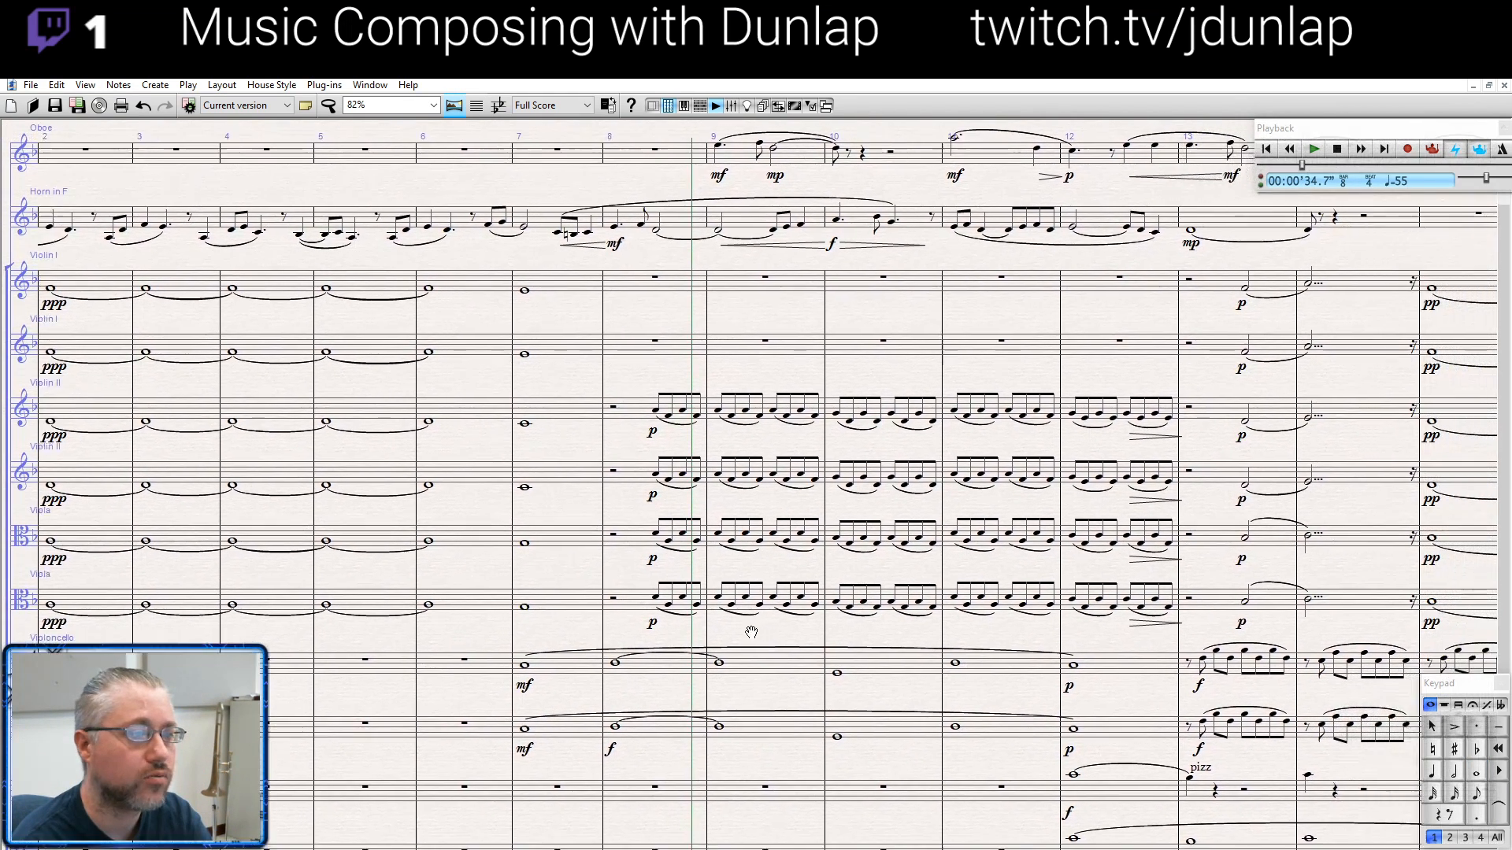
# - Select bars 9 to 12 from the upper second violin staff down to the lowest string staff, play them, and stop at bar 13
pyautogui.moveTo(751, 632); pyautogui.dragTo(586, 624)
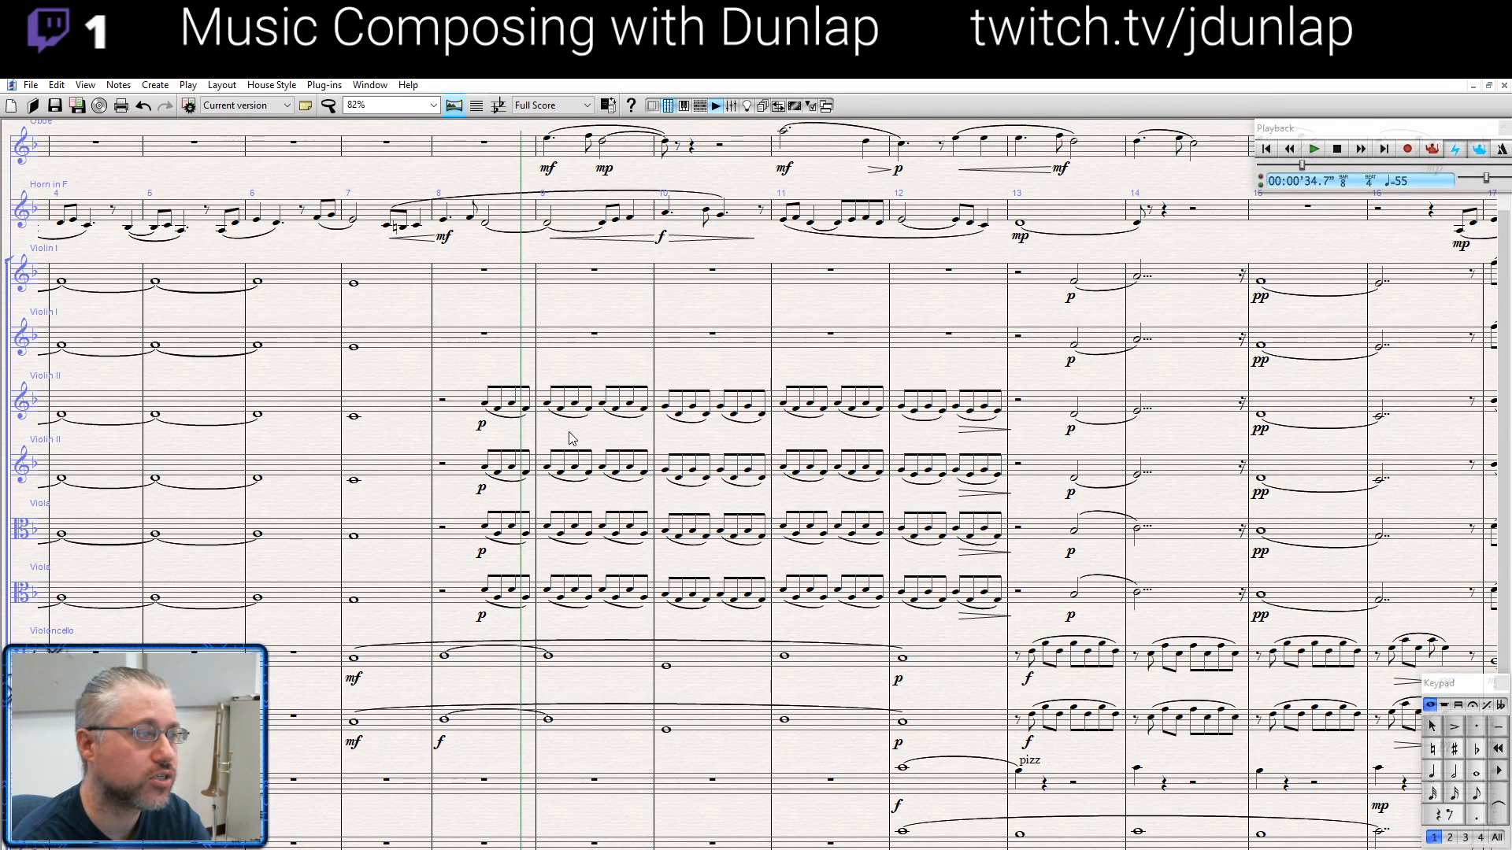
pyautogui.click(551, 410)
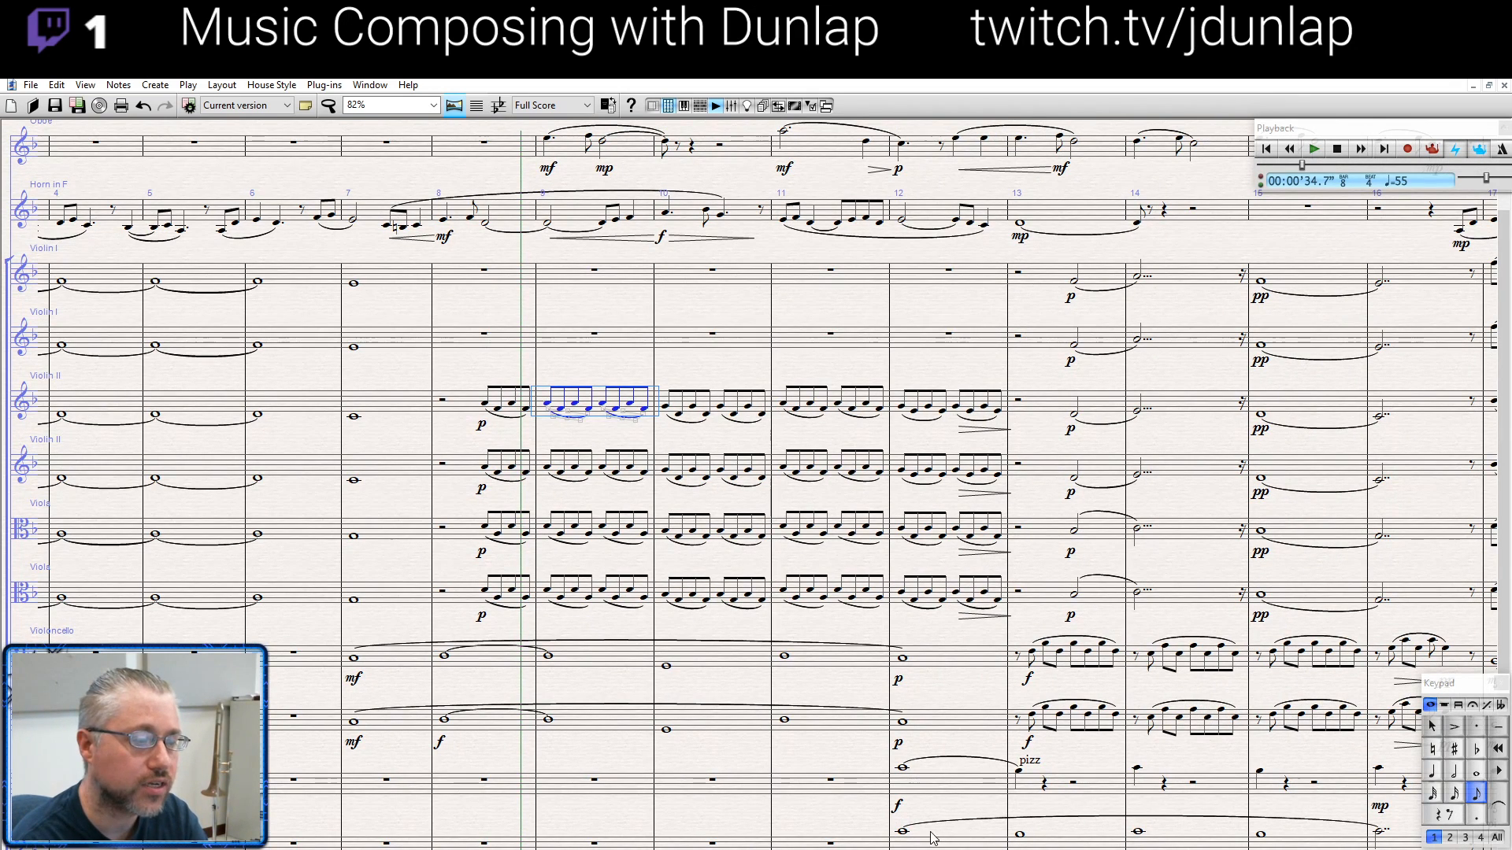
pyautogui.keyDown('shift'); pyautogui.click(903, 837); pyautogui.keyUp('shift')
pyautogui.keyDown('ctrl'); pyautogui.scroll(-1, 747, 664); pyautogui.keyUp('ctrl')
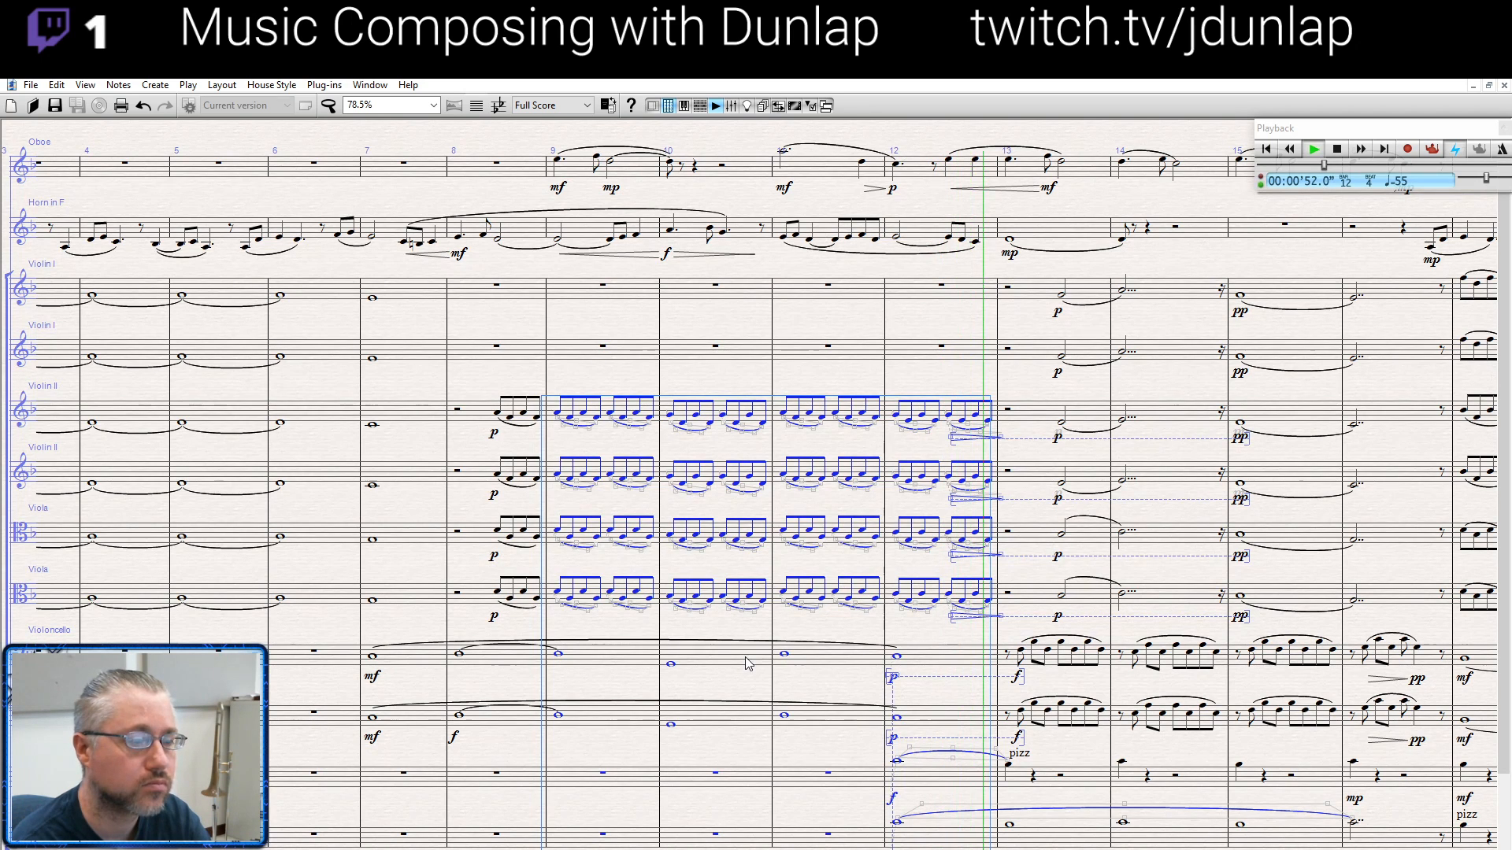
pyautogui.press('space')
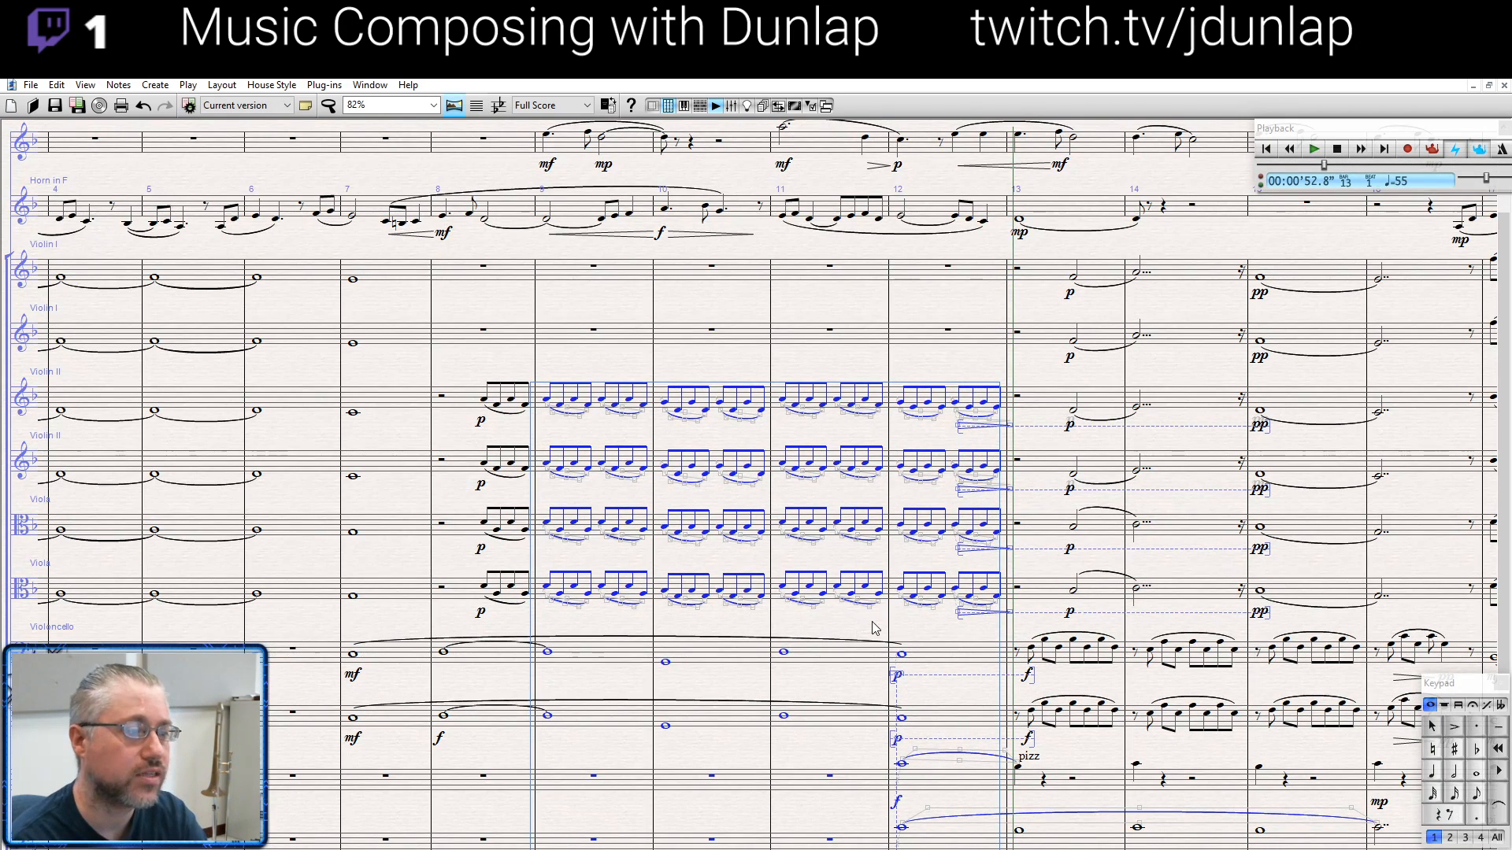
# - Examine the string accompaniment and the cello line from the opening bars through bar 22
pyautogui.click(845, 627)
pyautogui.moveTo(844, 628); pyautogui.dragTo(1079, 624)
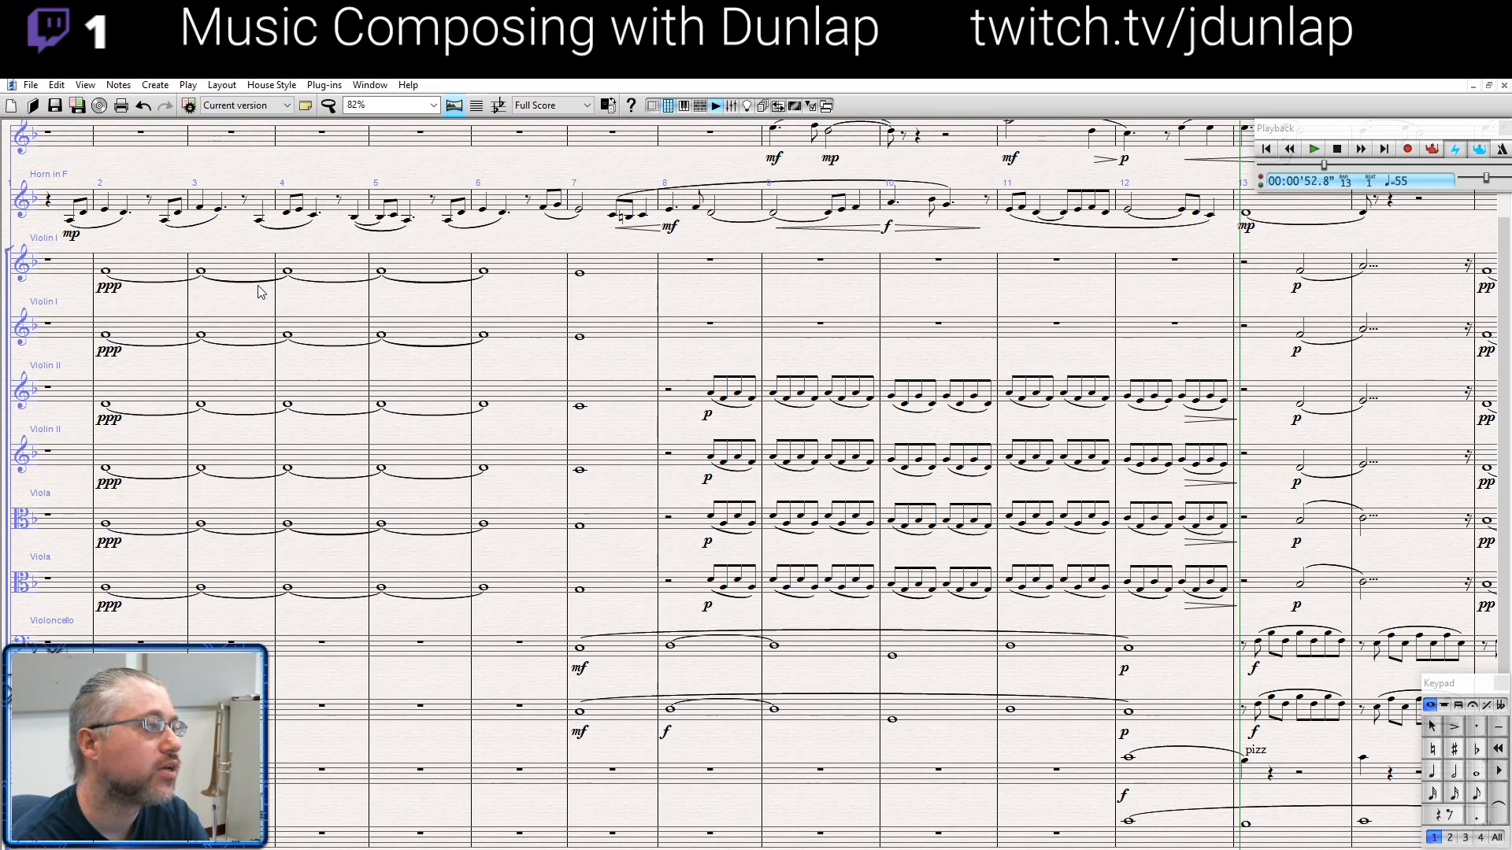
pyautogui.moveTo(254, 304); pyautogui.dragTo(336, 333)
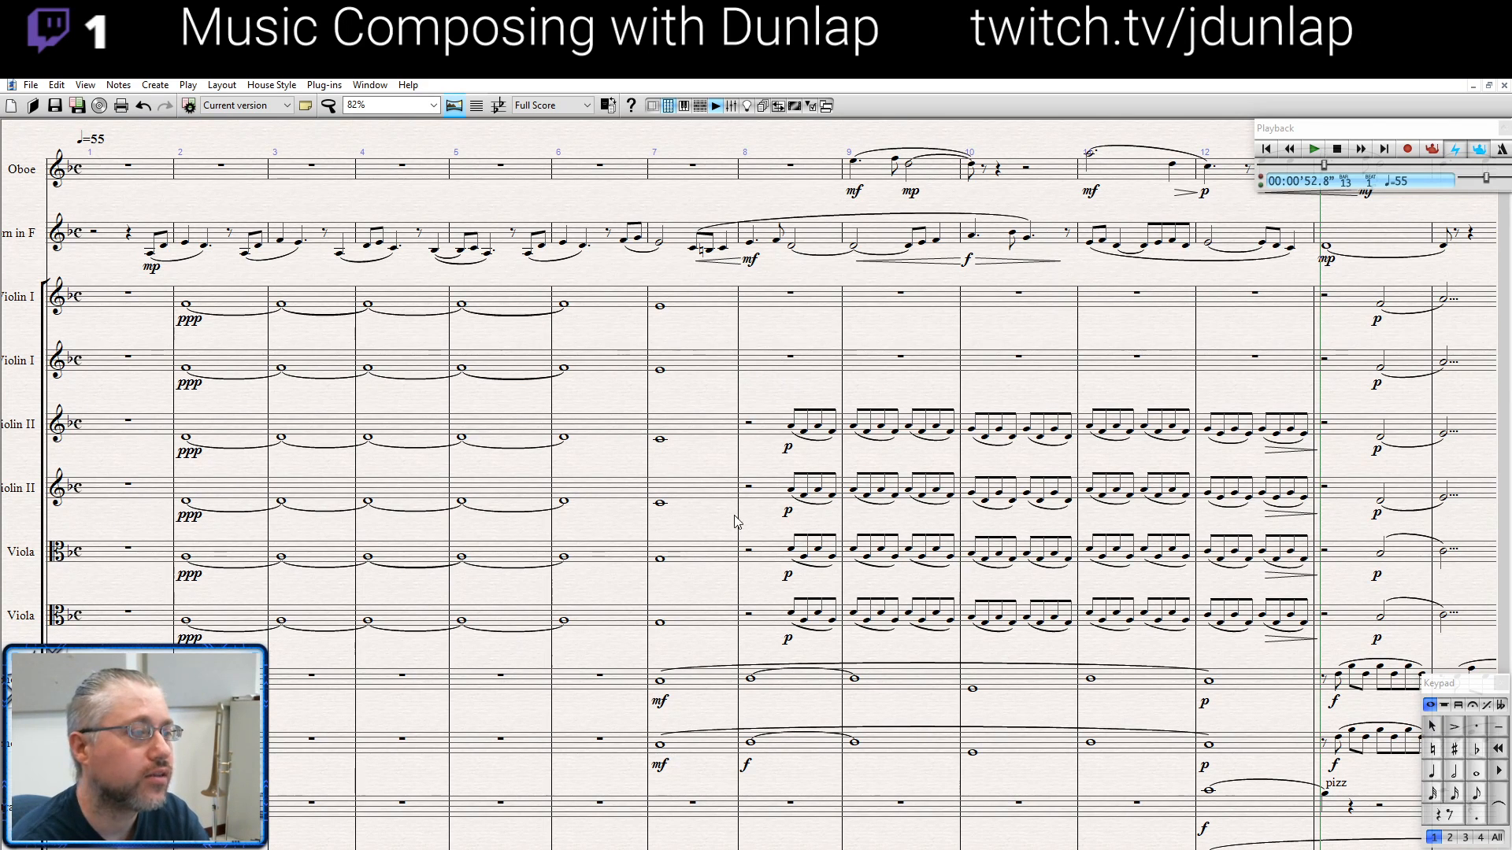
pyautogui.click(751, 680)
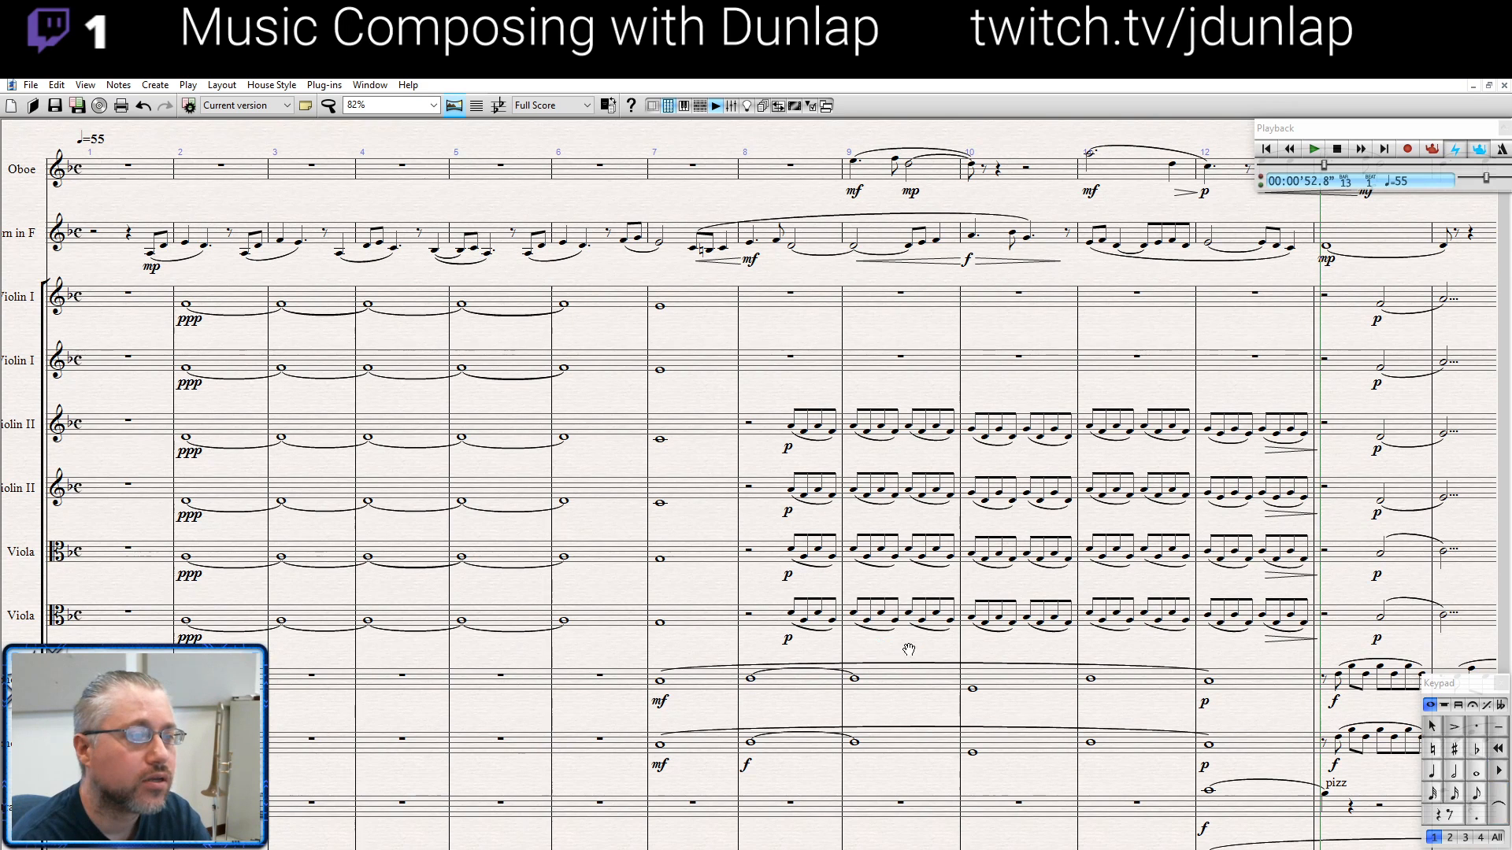
pyautogui.moveTo(864, 644); pyautogui.dragTo(471, 632)
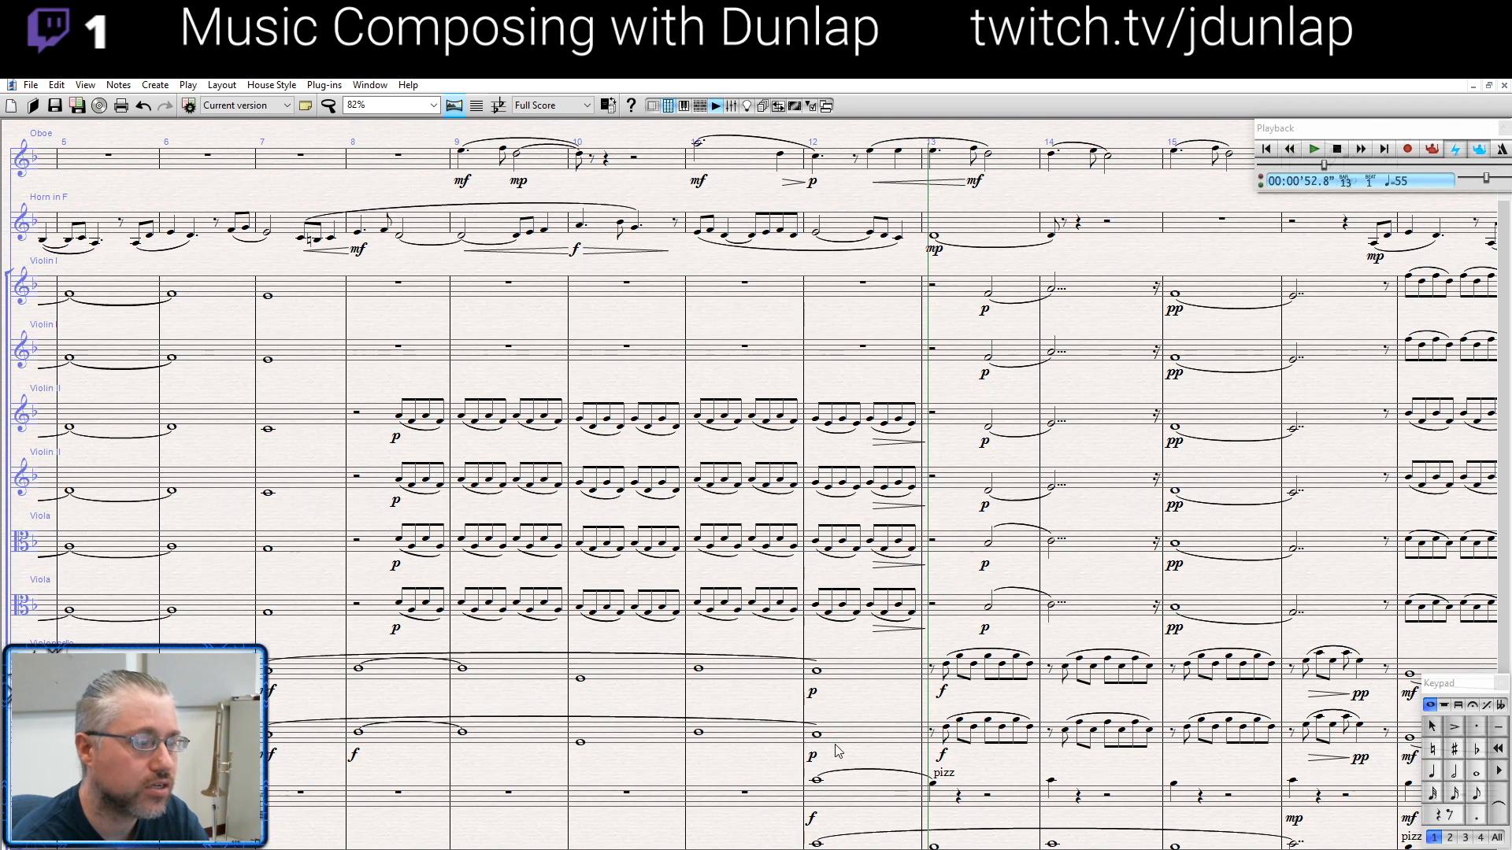
pyautogui.moveTo(879, 704); pyautogui.dragTo(309, 678)
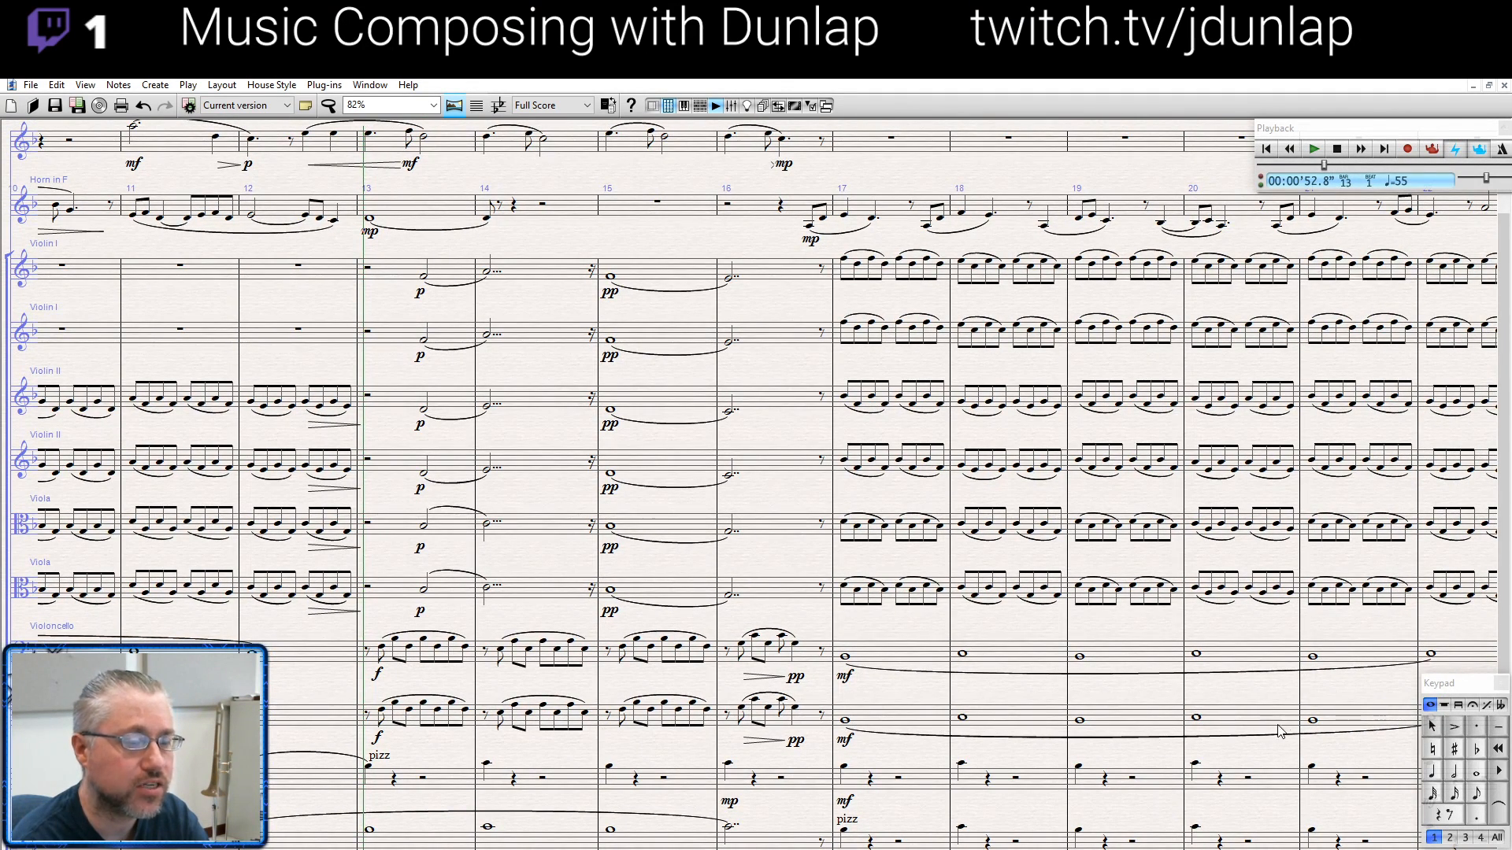
pyautogui.moveTo(1297, 752); pyautogui.dragTo(1116, 758)
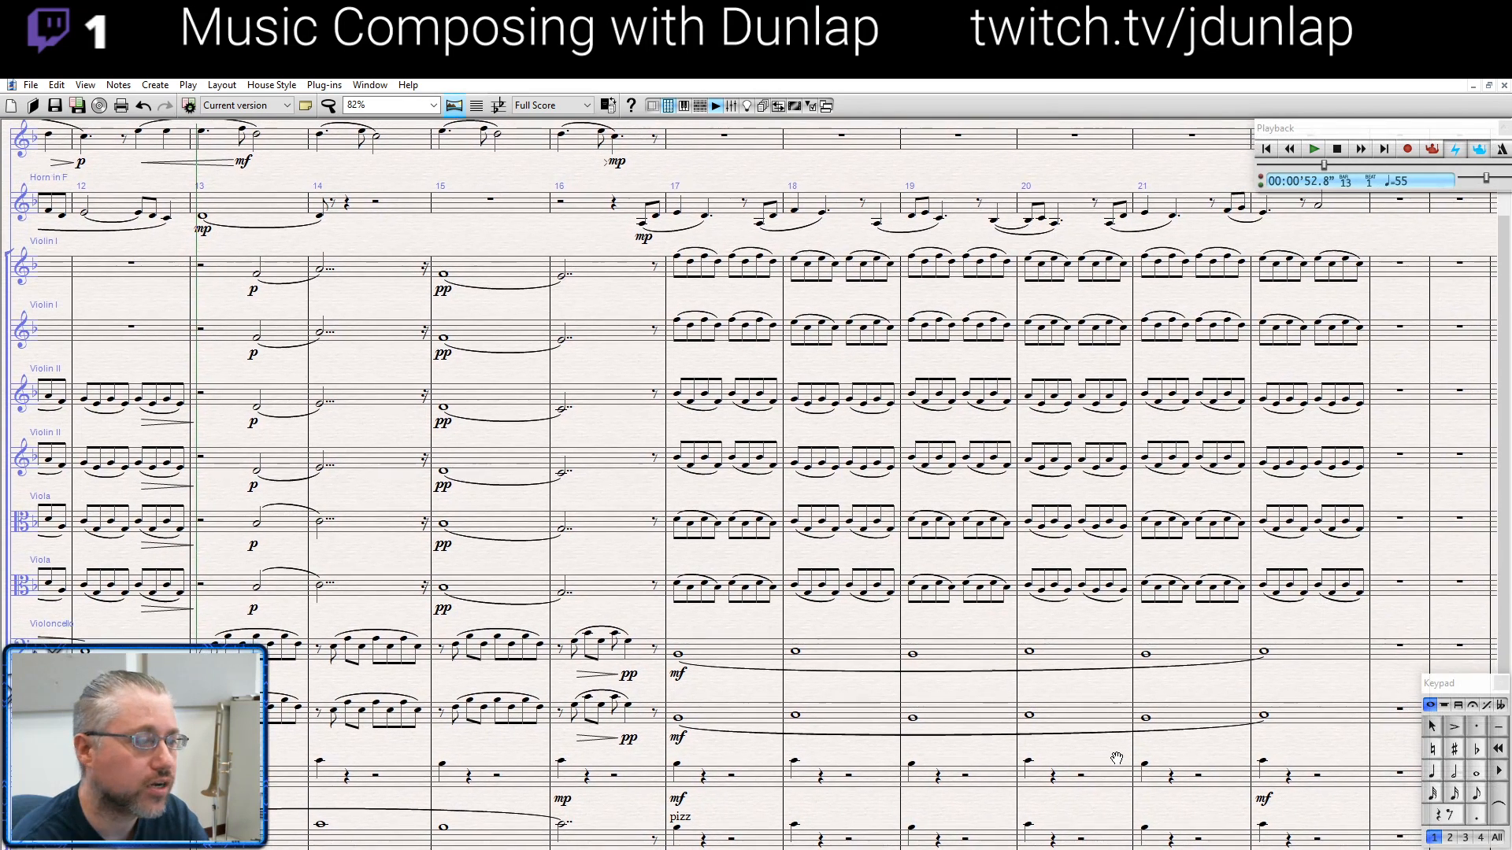
# - Select the start of the upper cello's bar 13, play the score from there, and stop playback in bar 16
pyautogui.click(352, 644)
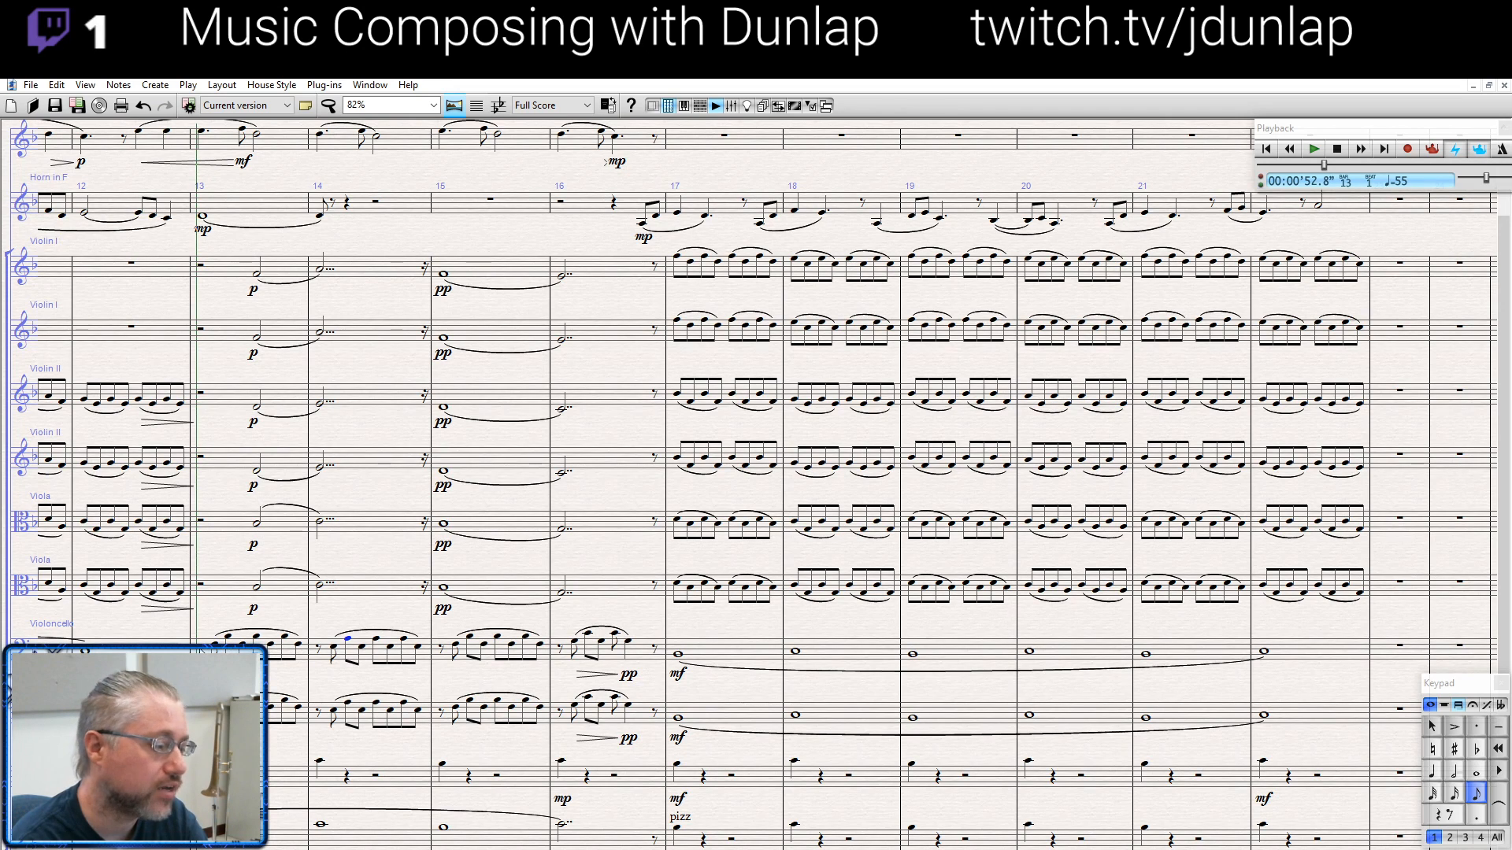
pyautogui.click(200, 648)
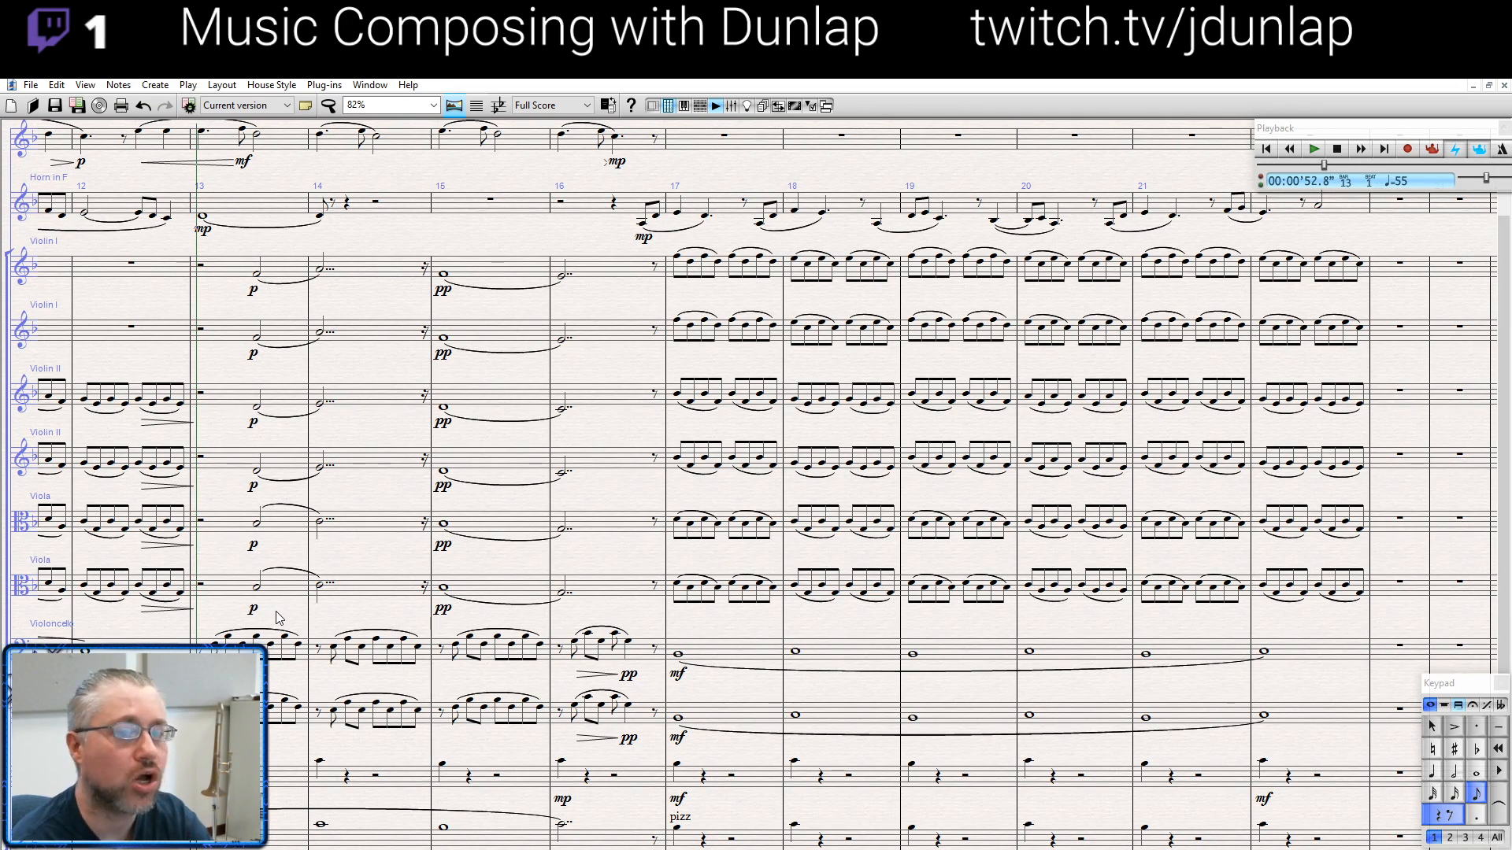
pyautogui.press('space')
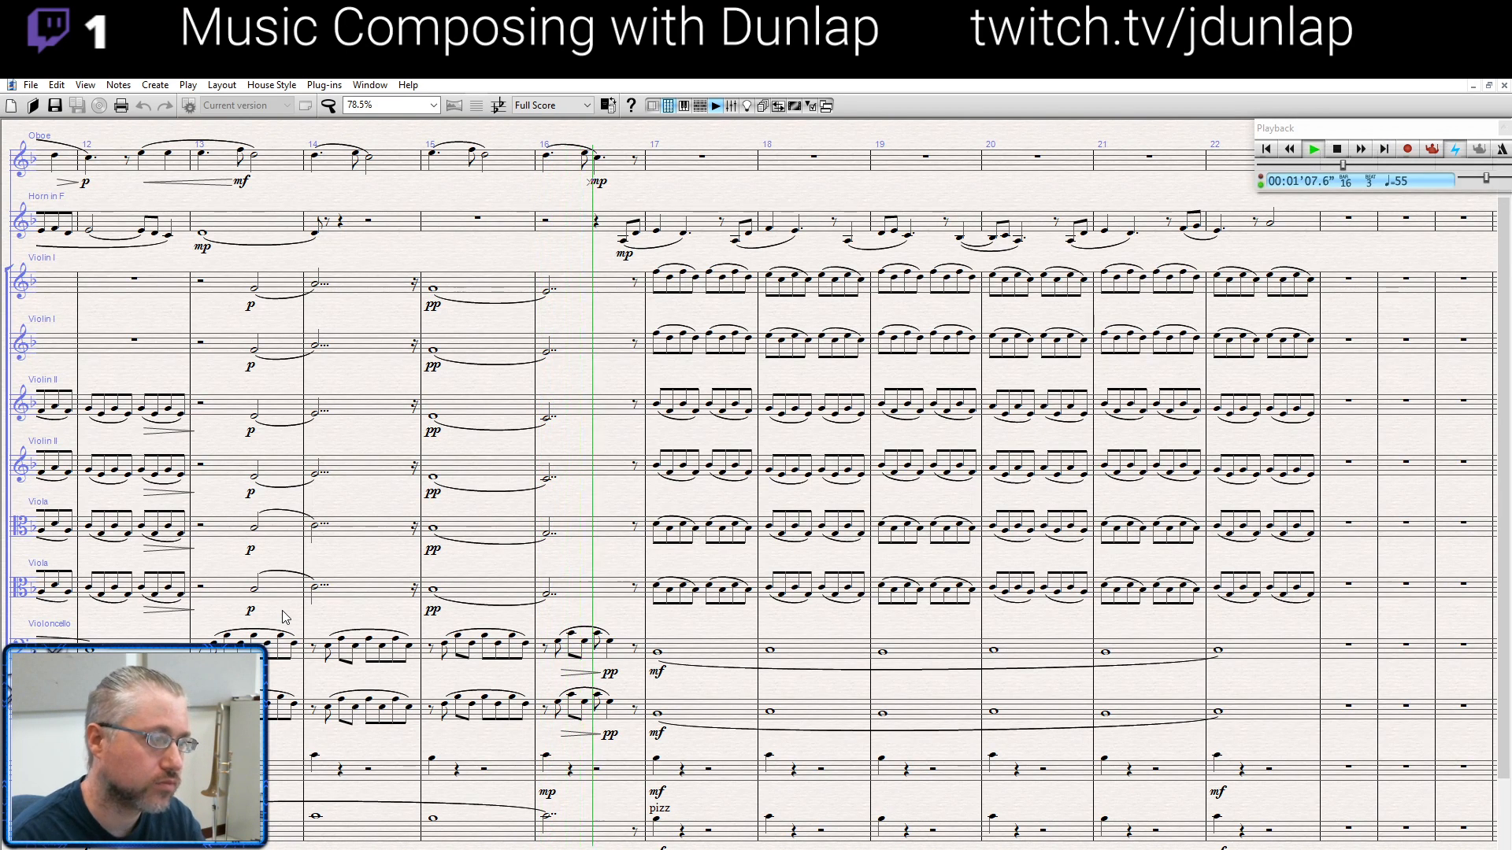
pyautogui.press('space')
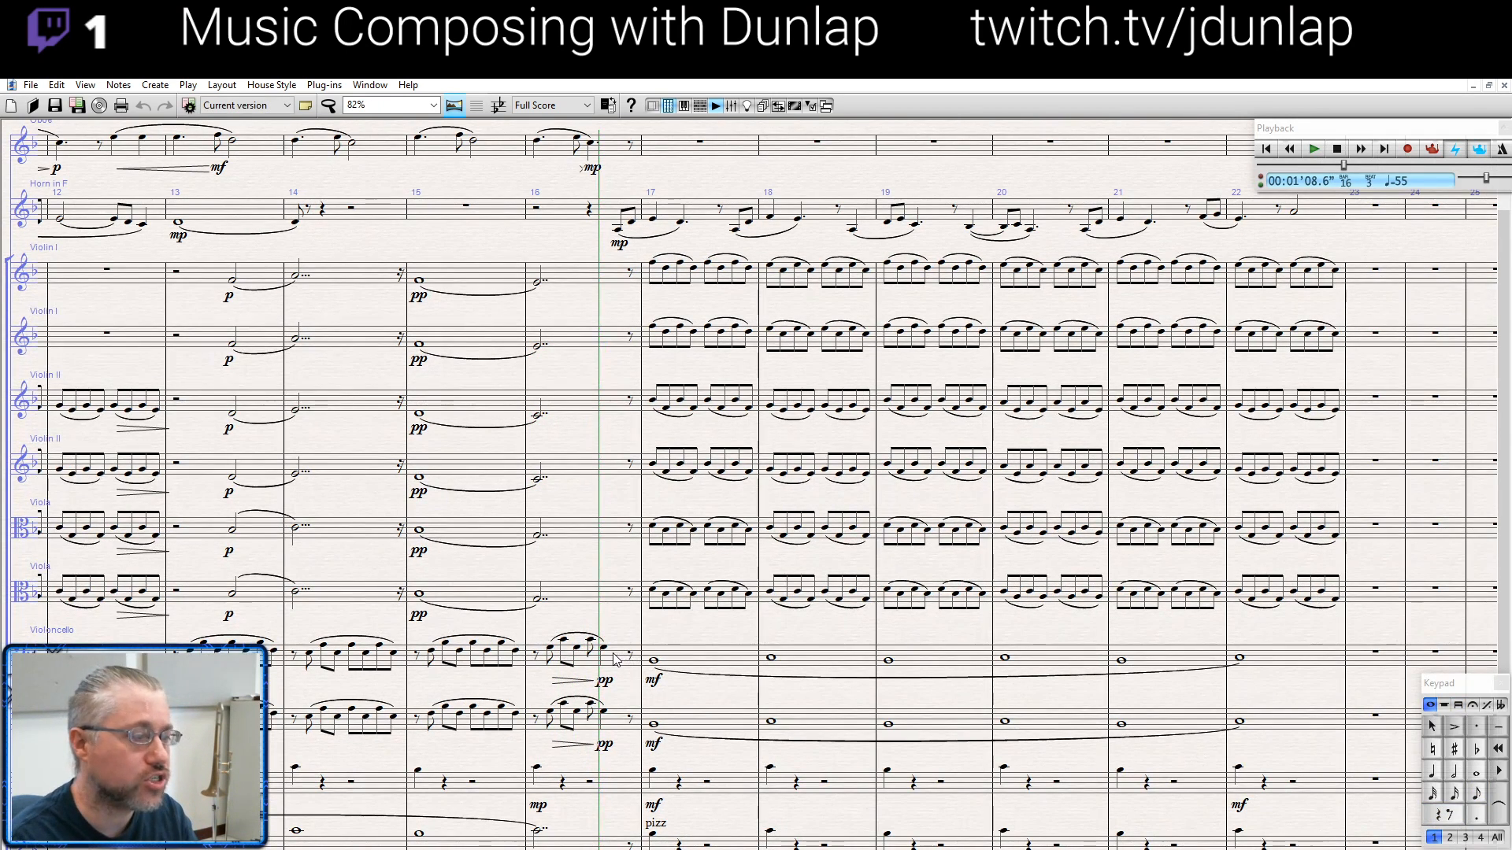
# - Audition the last note of bar 16 in both cello staves, and single notes of bar 14 in the cellos and the staff below
pyautogui.click(604, 649)
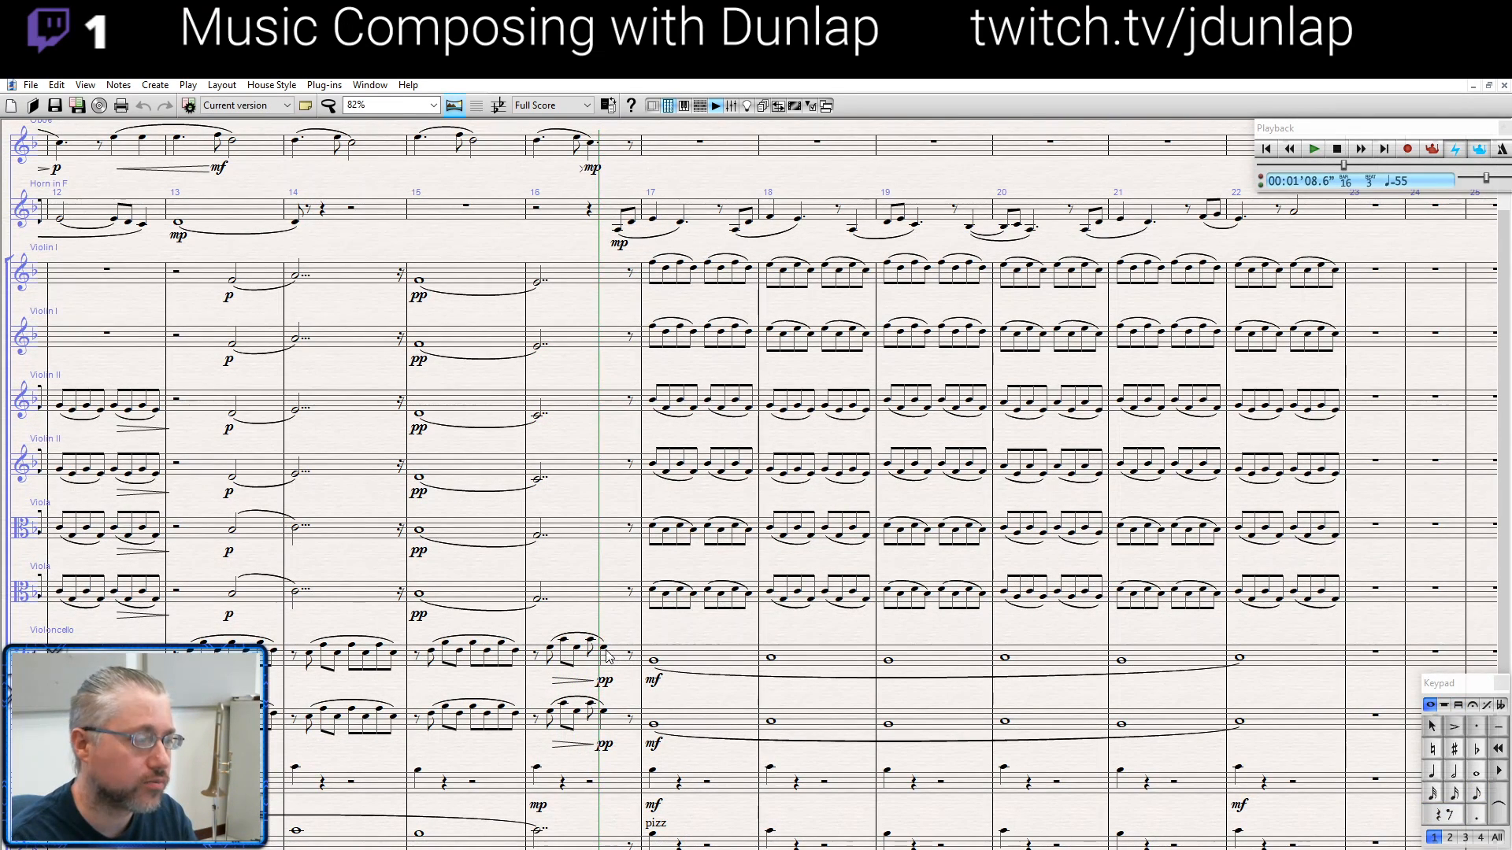
pyautogui.click(604, 712)
pyautogui.click(354, 713)
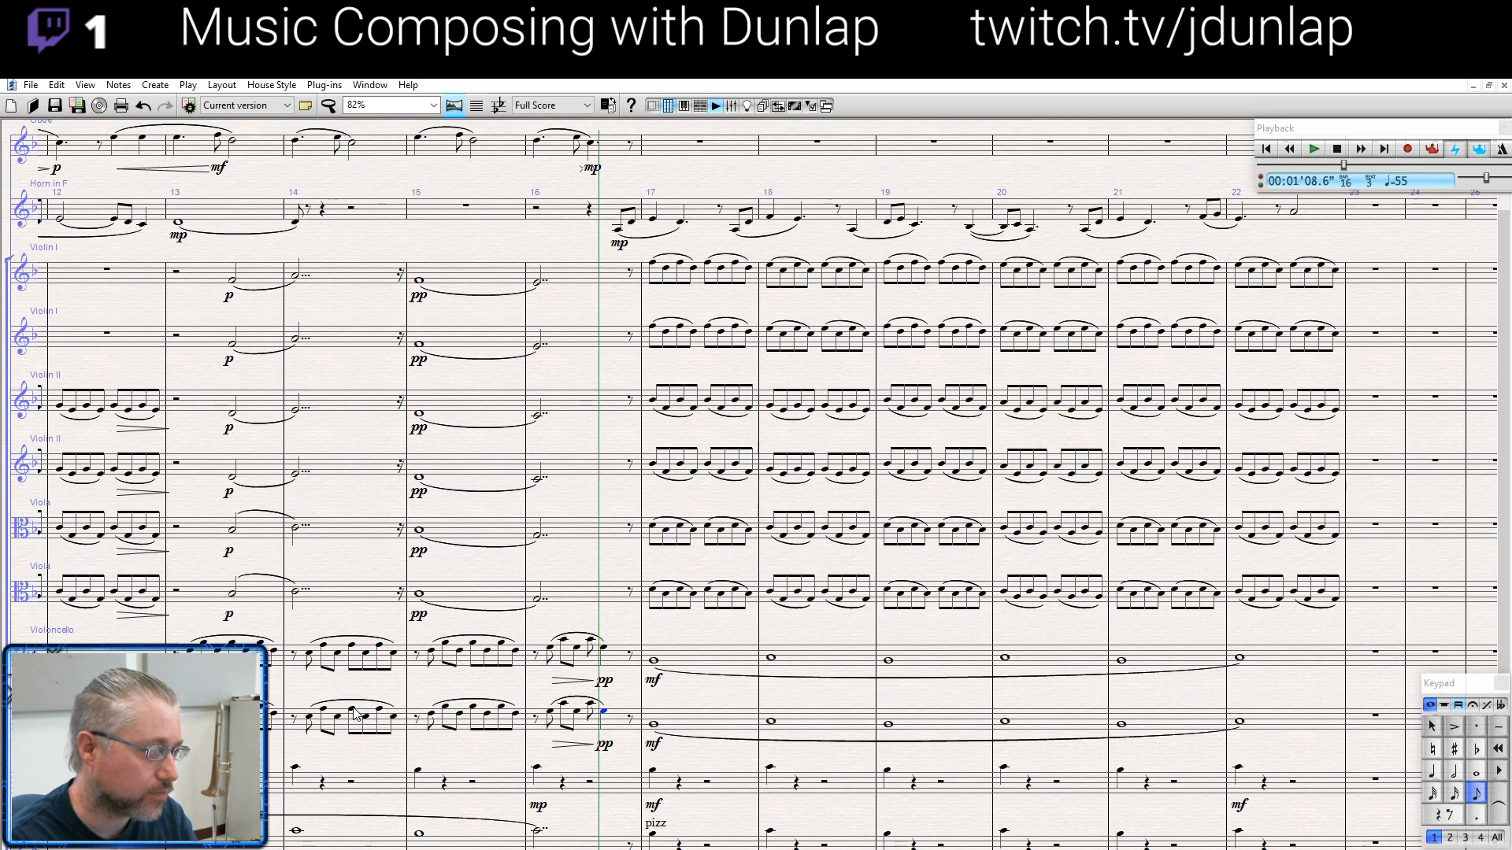
pyautogui.click(352, 647)
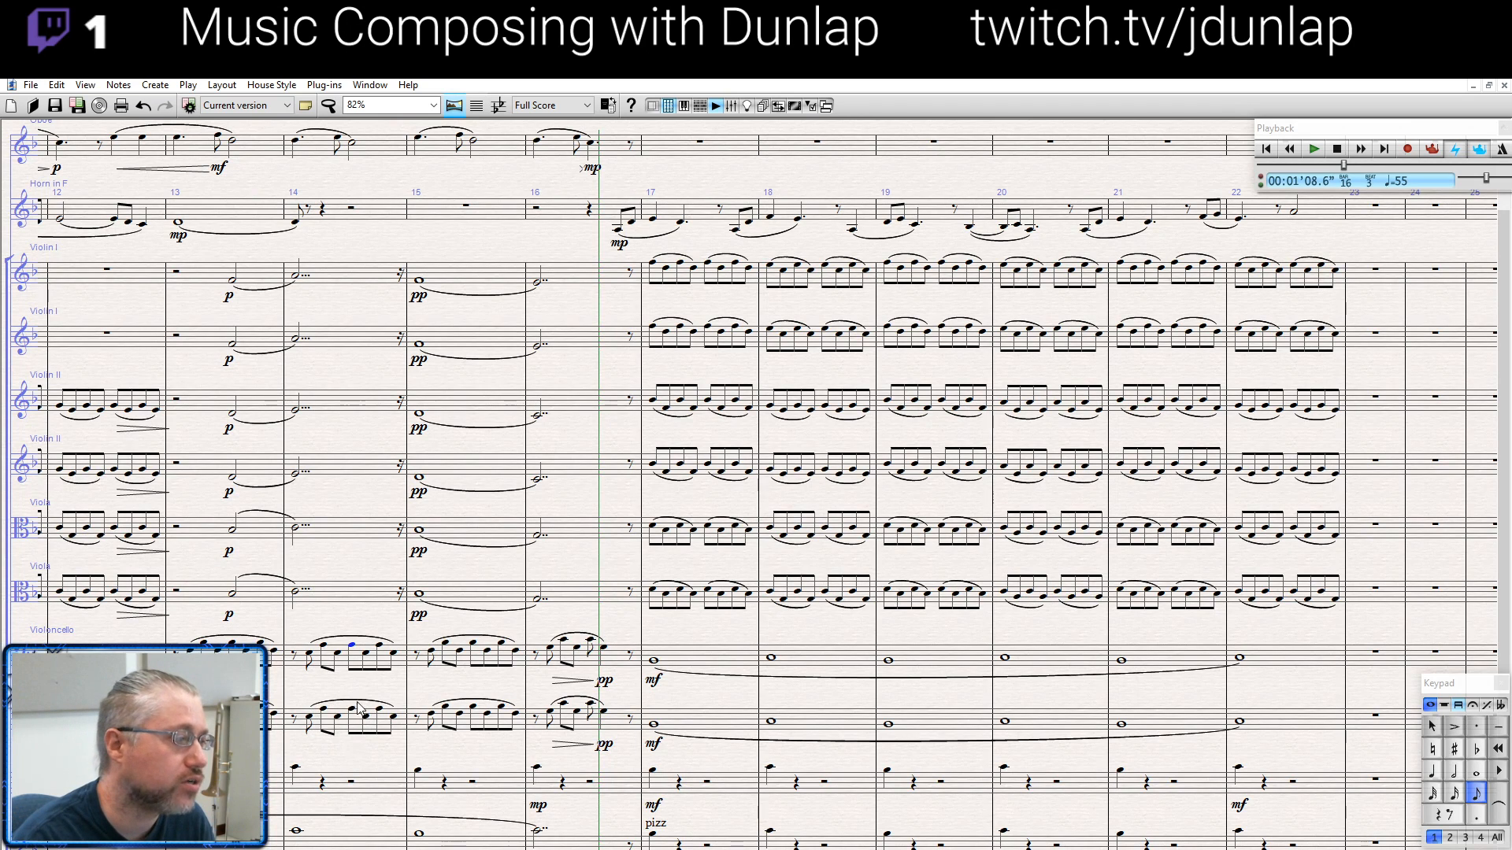
pyautogui.click(296, 769)
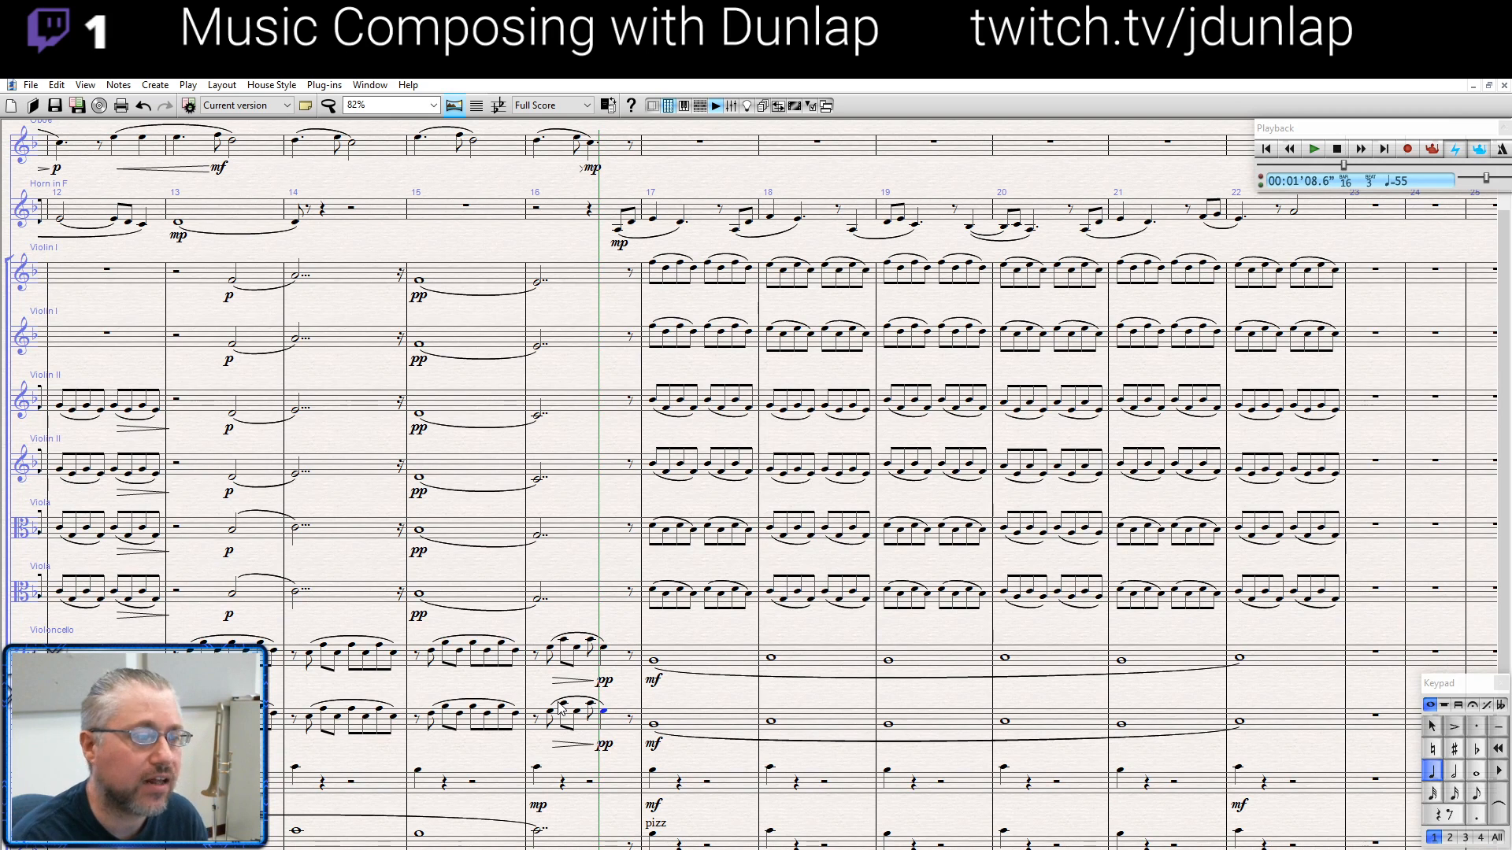
# - Play from the upper cello's whole note in bar 17, stop at the end of bar 22, and select the horn's last note
pyautogui.click(656, 661)
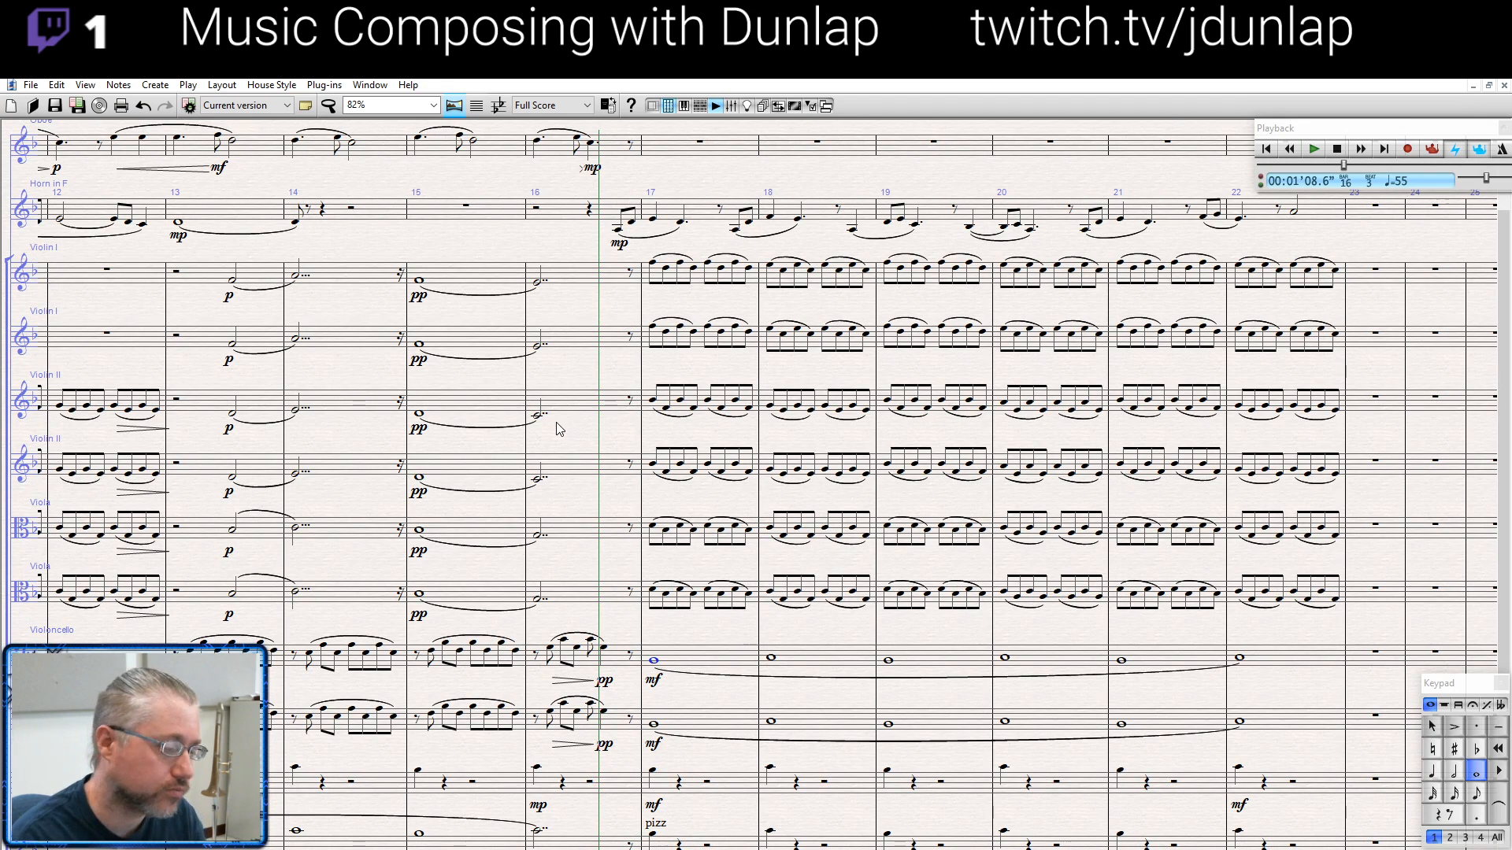
pyautogui.press('p')
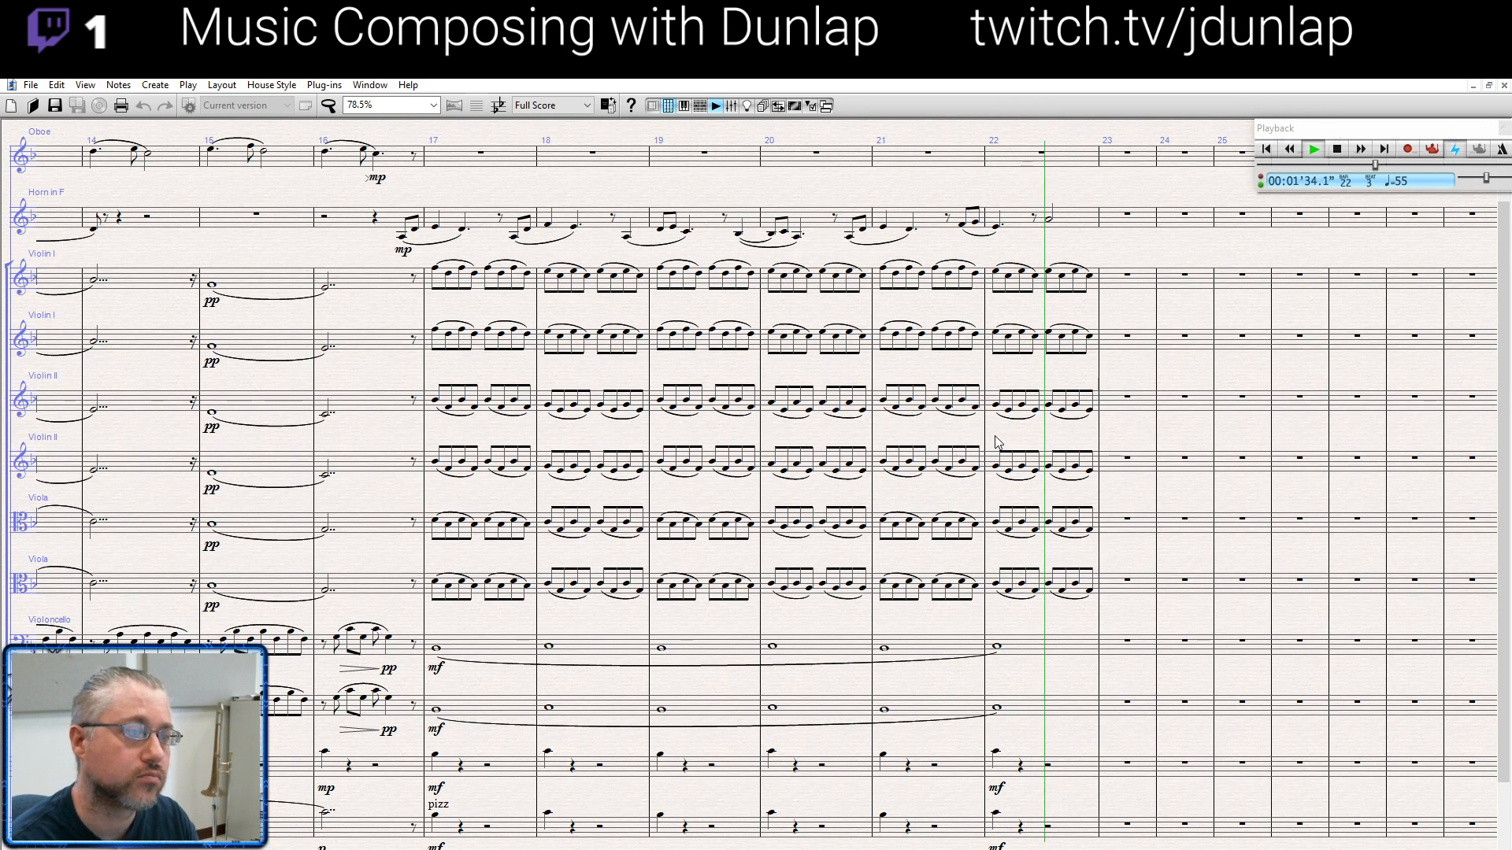
pyautogui.press('space')
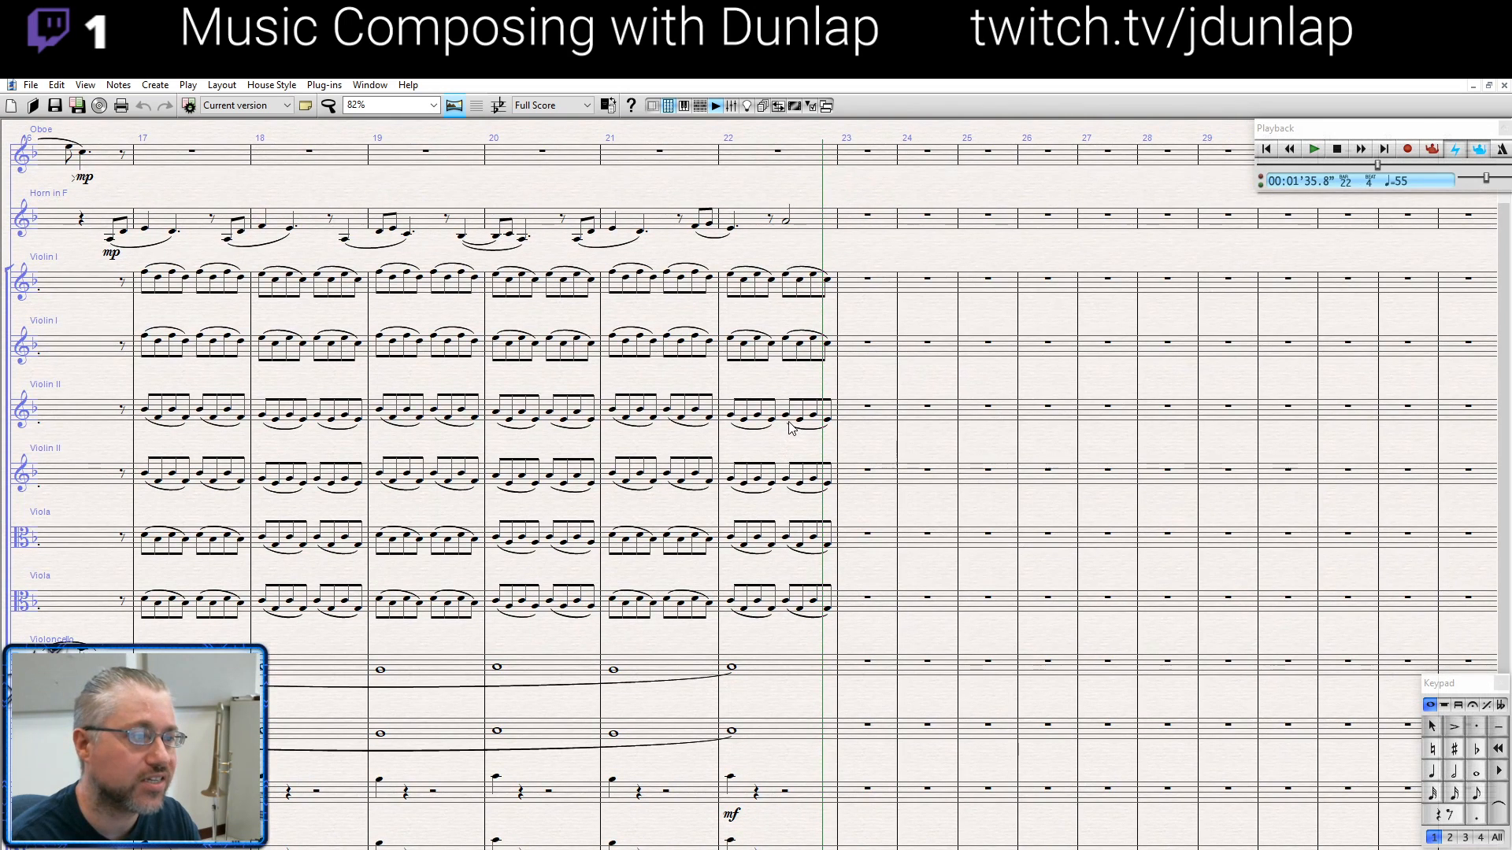
pyautogui.click(787, 221)
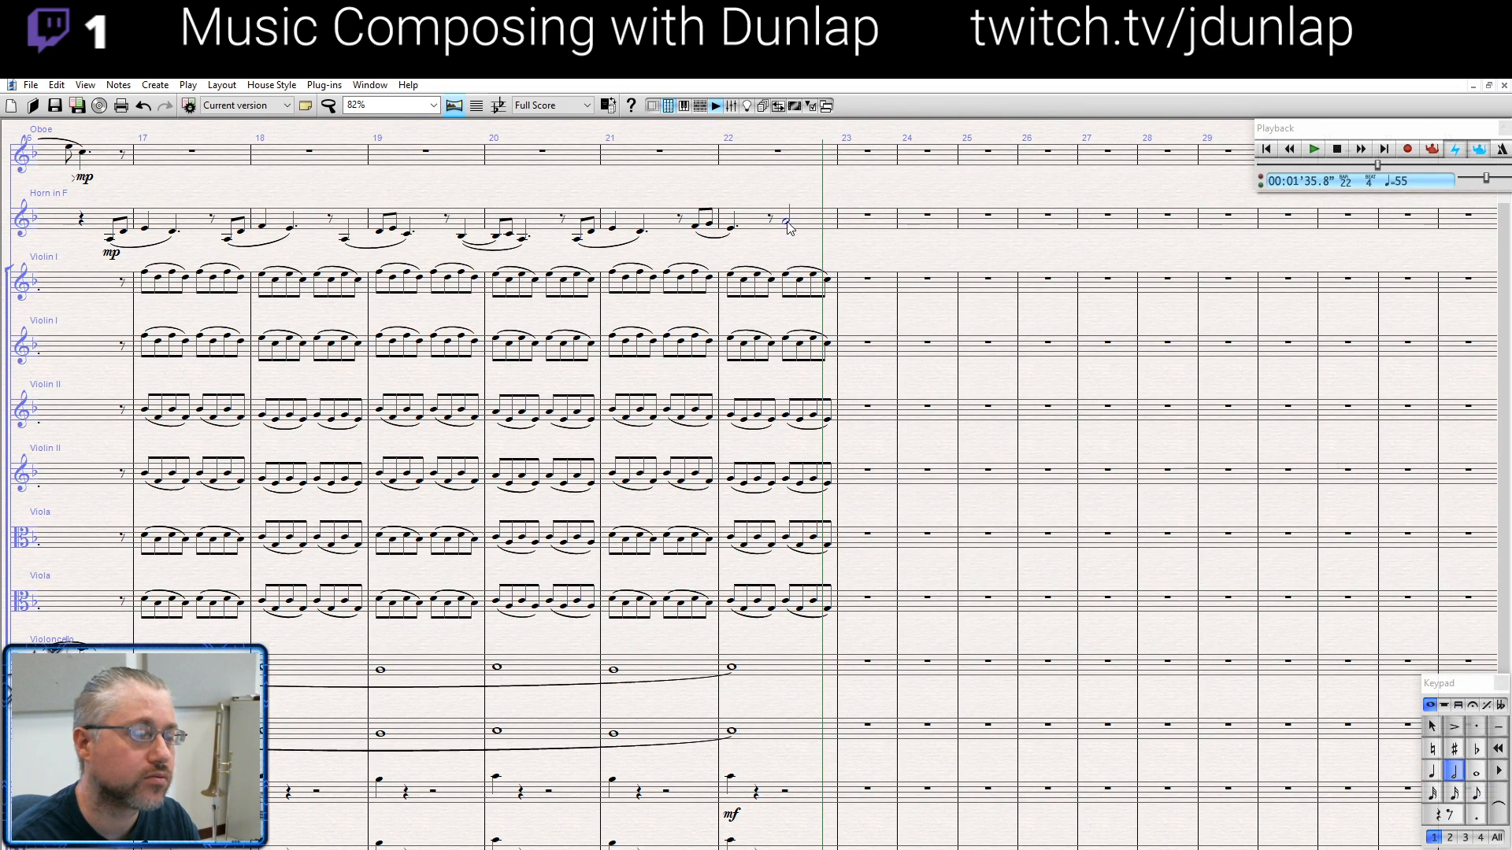
# - Select the horn's pickup notes at the end of bar 6, play from there, stop at bar 8, and clear the selection
pyautogui.moveTo(865, 259); pyautogui.dragTo(860, 254)
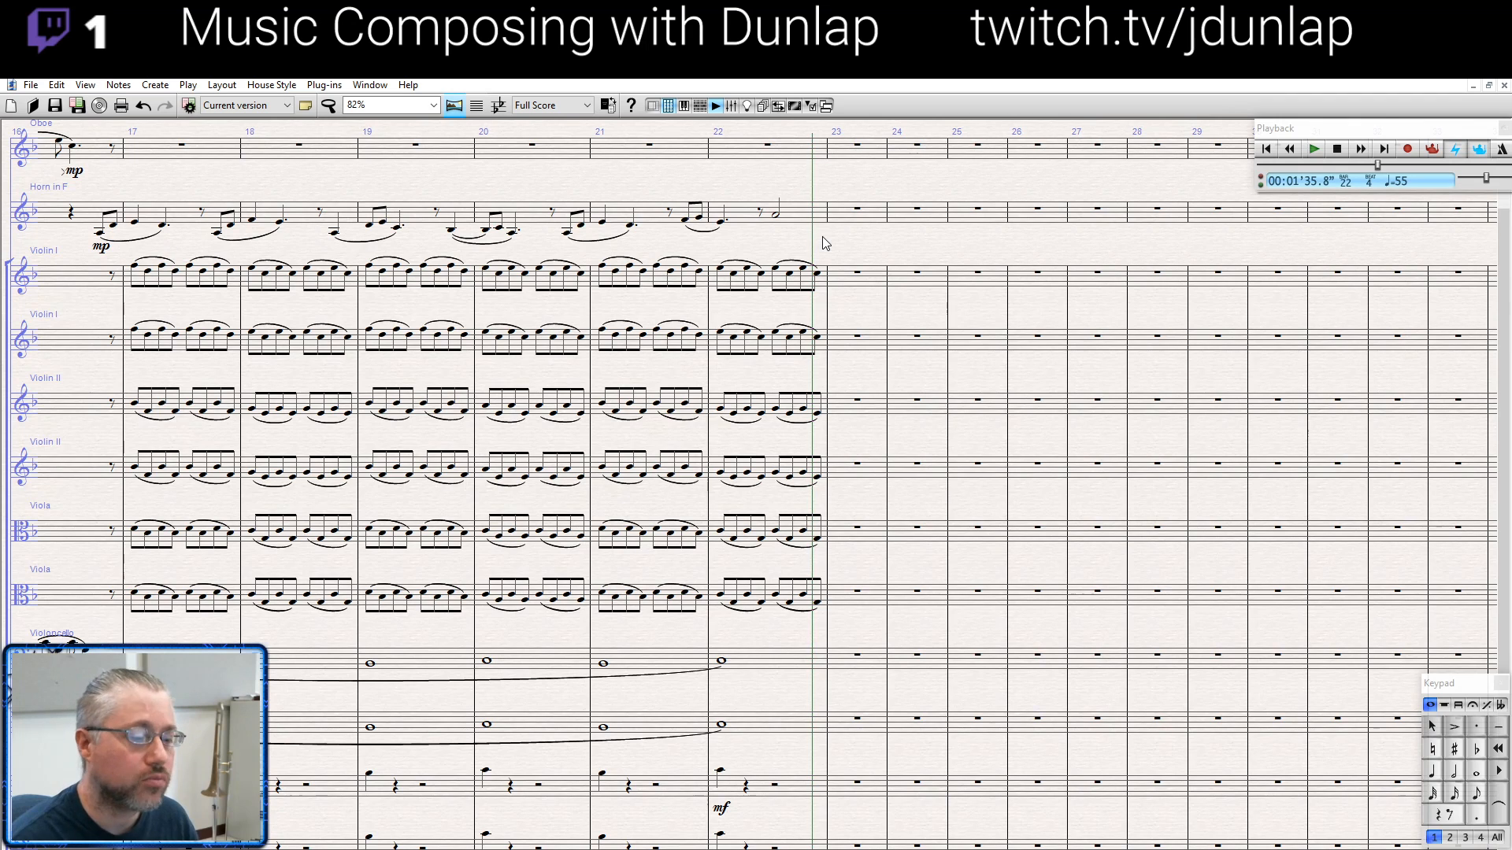
pyautogui.moveTo(847, 243); pyautogui.dragTo(1178, 256)
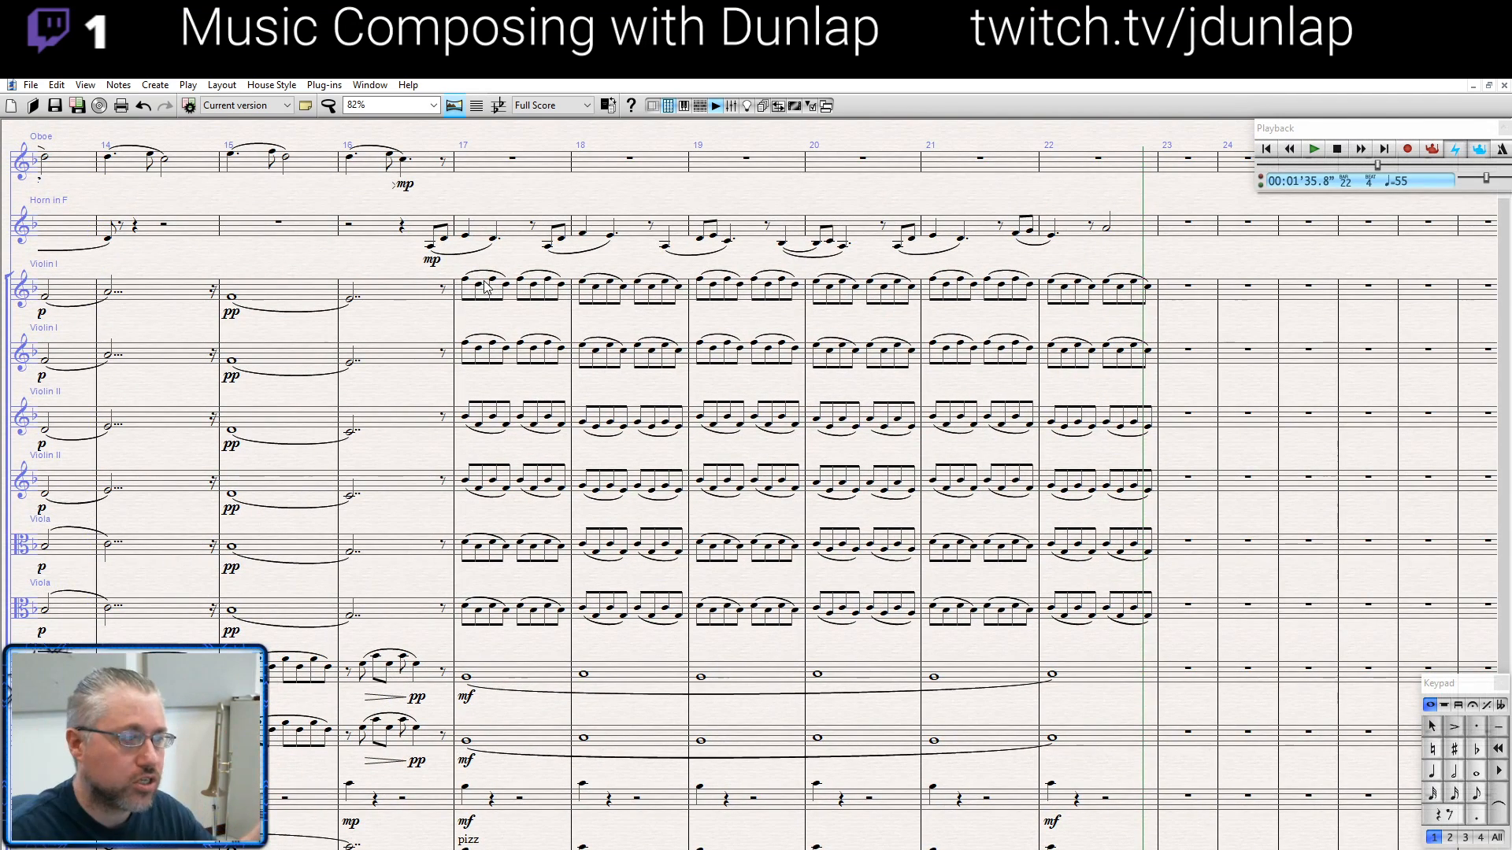
pyautogui.moveTo(319, 266); pyautogui.dragTo(1063, 272)
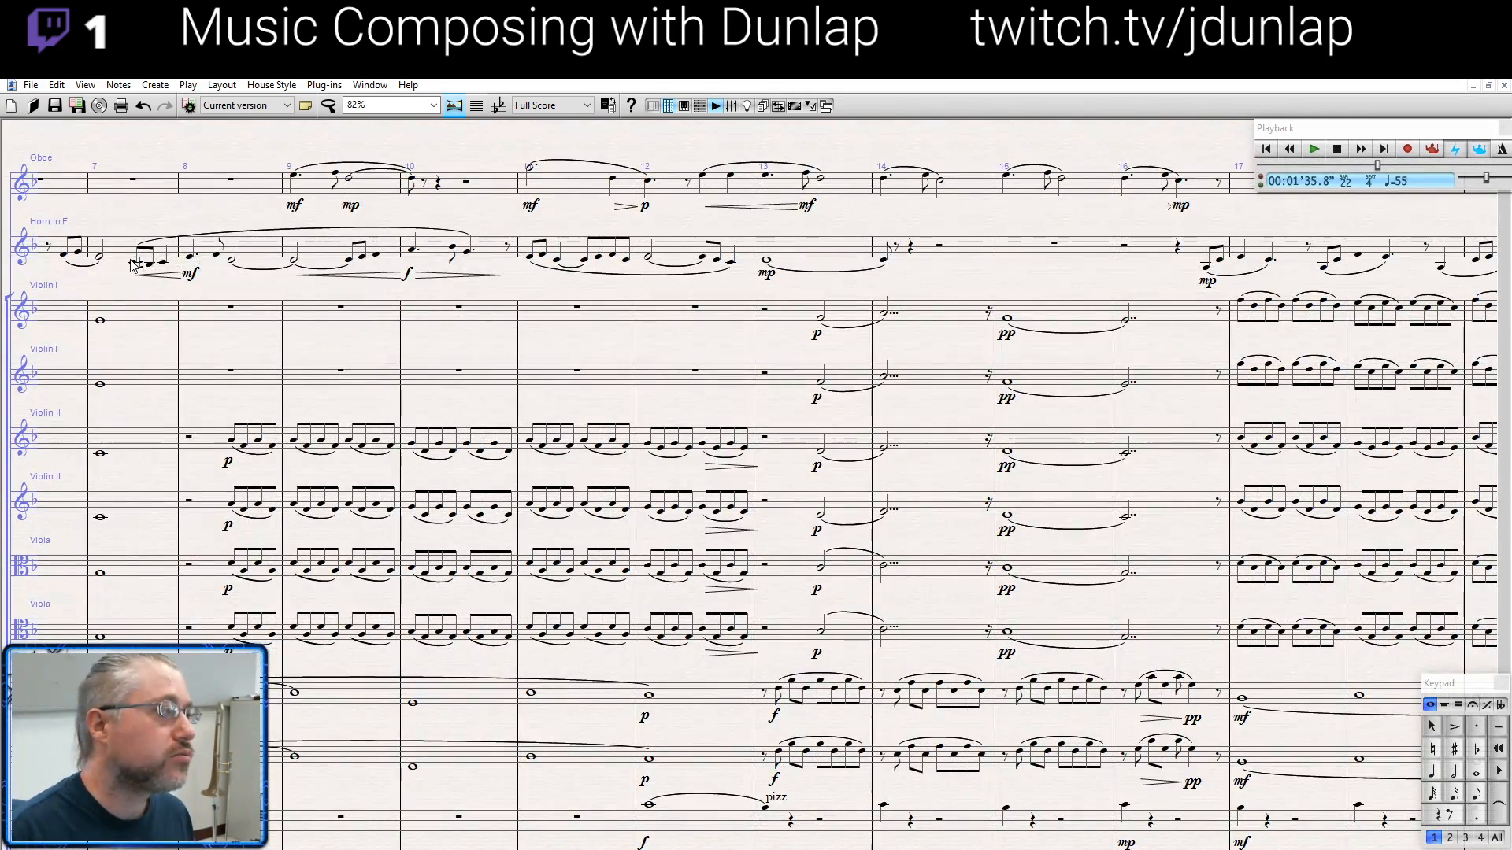
pyautogui.moveTo(126, 220); pyautogui.dragTo(283, 225)
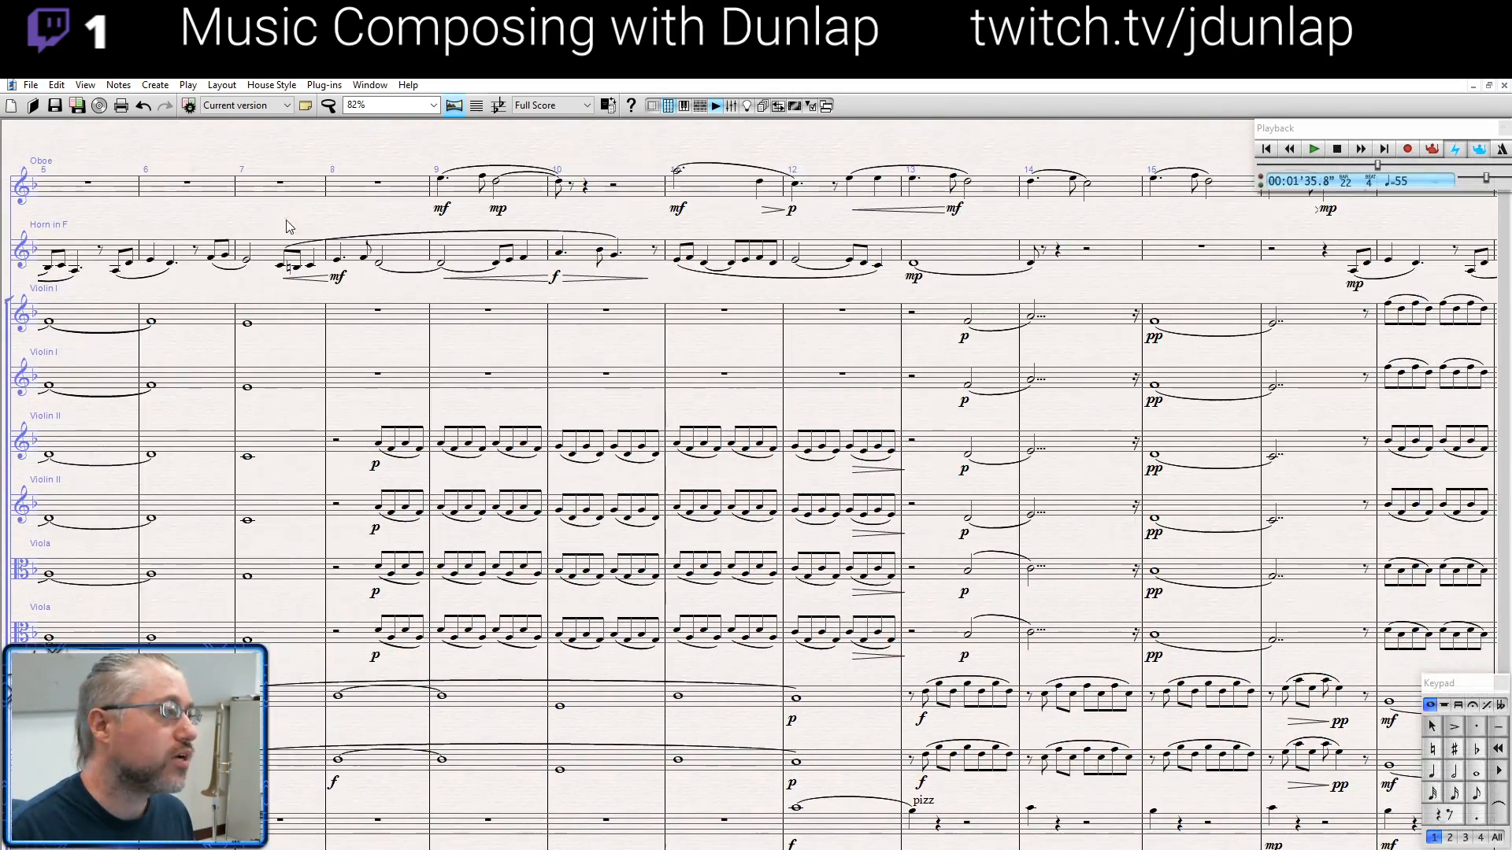
pyautogui.click(212, 258)
pyautogui.keyDown('shift'); pyautogui.click(212, 258); pyautogui.keyUp('shift')
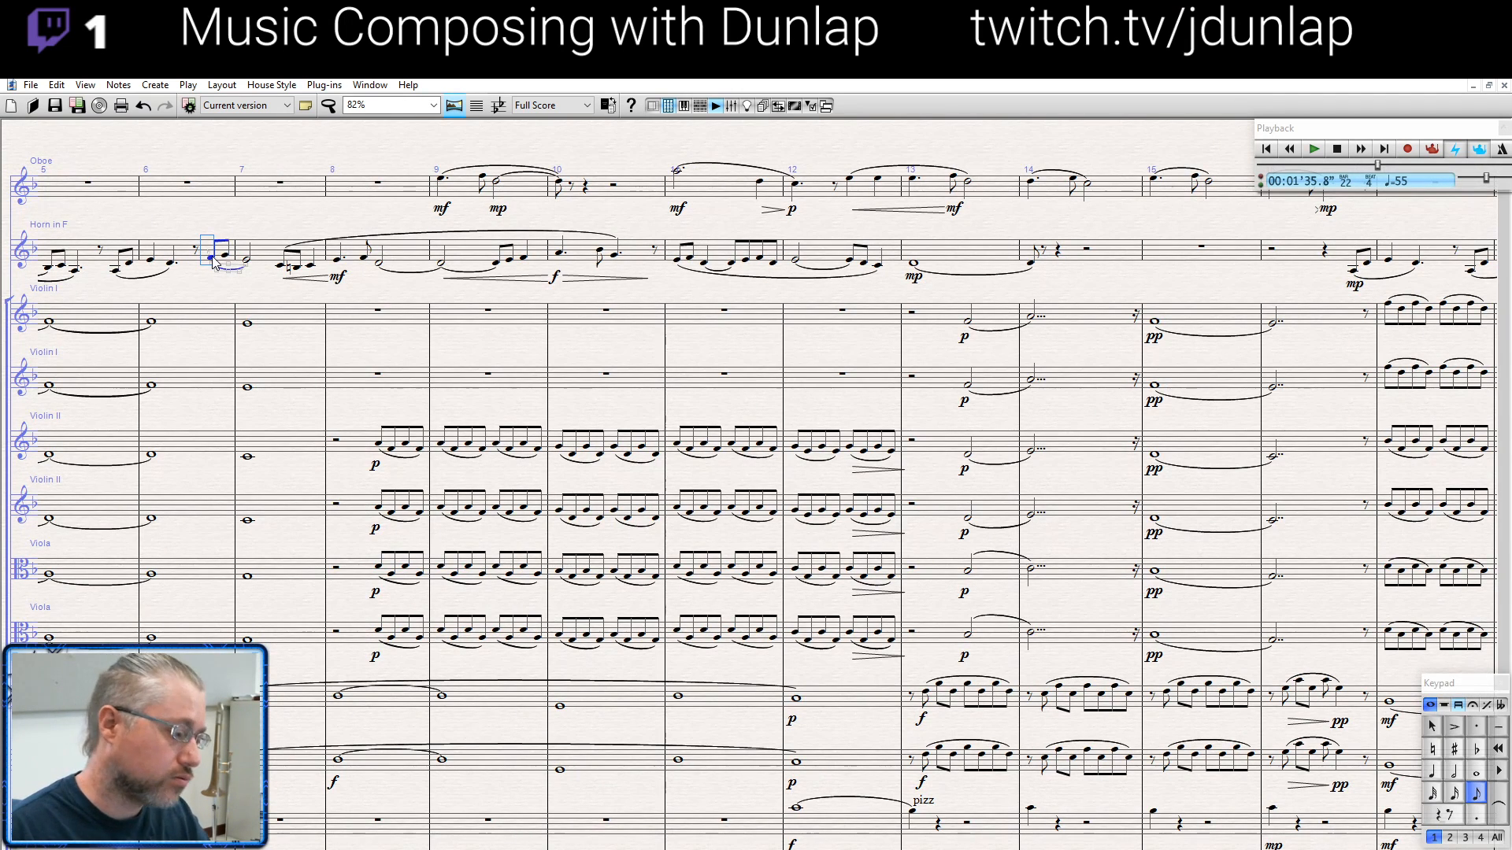
pyautogui.press('p')
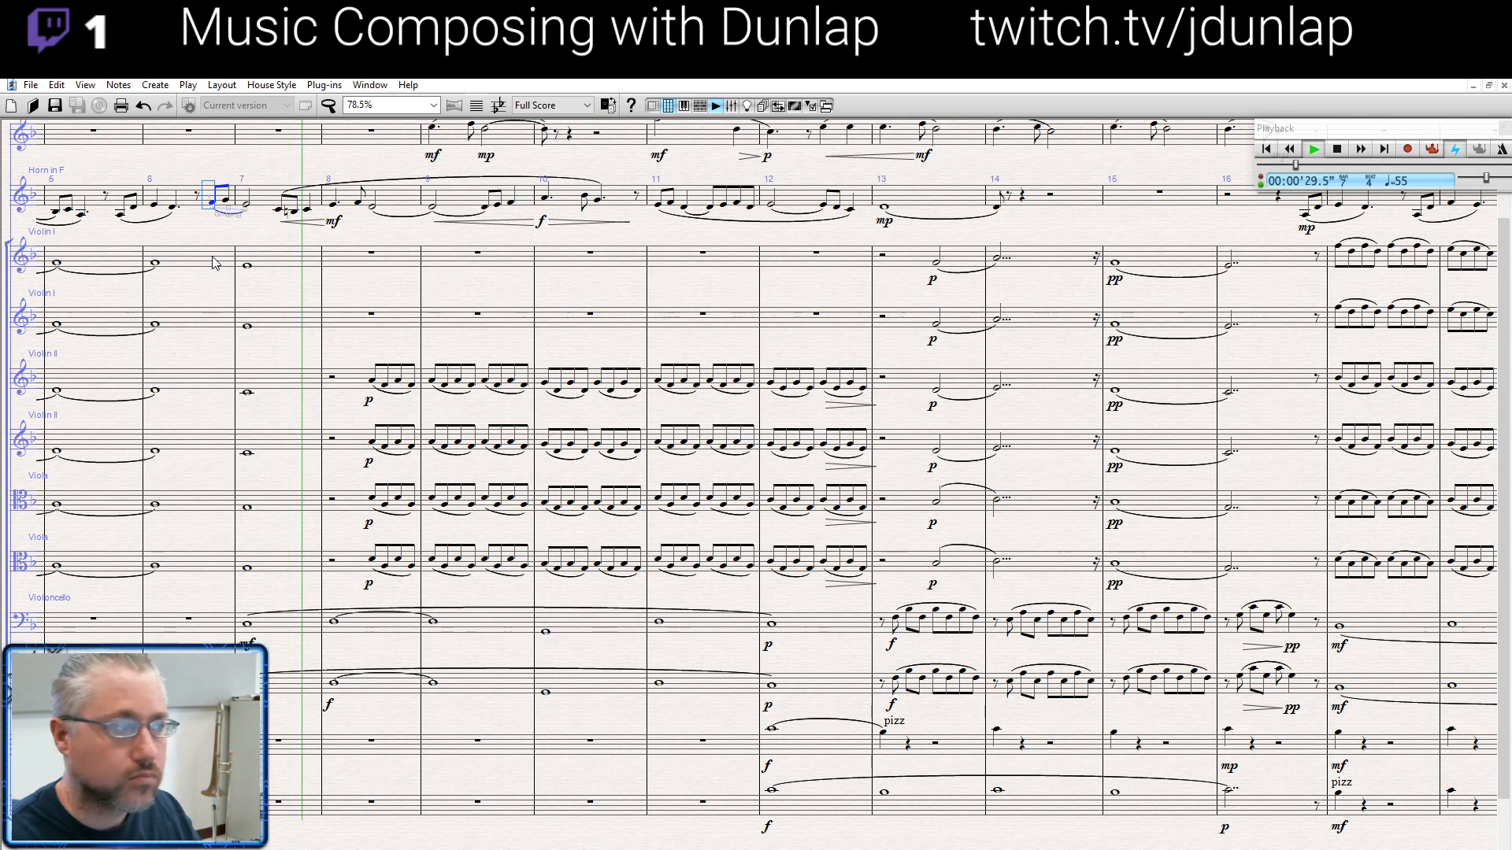
pyautogui.press('space')
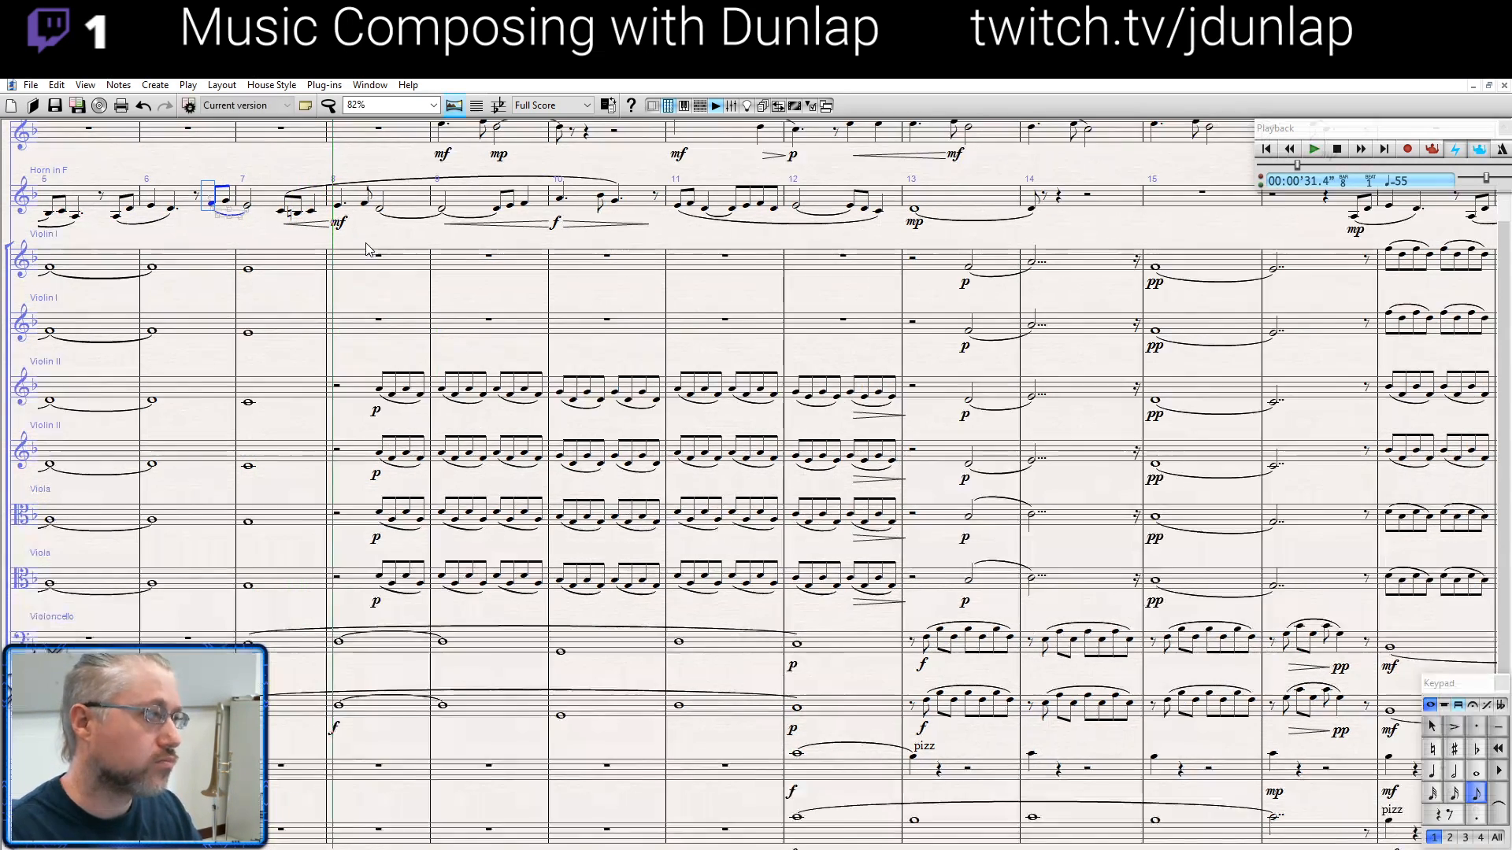
pyautogui.press('Escape')
# - Select the horn's pickup at the end of bar 21, play from there, stop in bar 22, and clear the selection
pyautogui.moveTo(1095, 225); pyautogui.dragTo(359, 278)
pyautogui.moveTo(1246, 230); pyautogui.dragTo(761, 294)
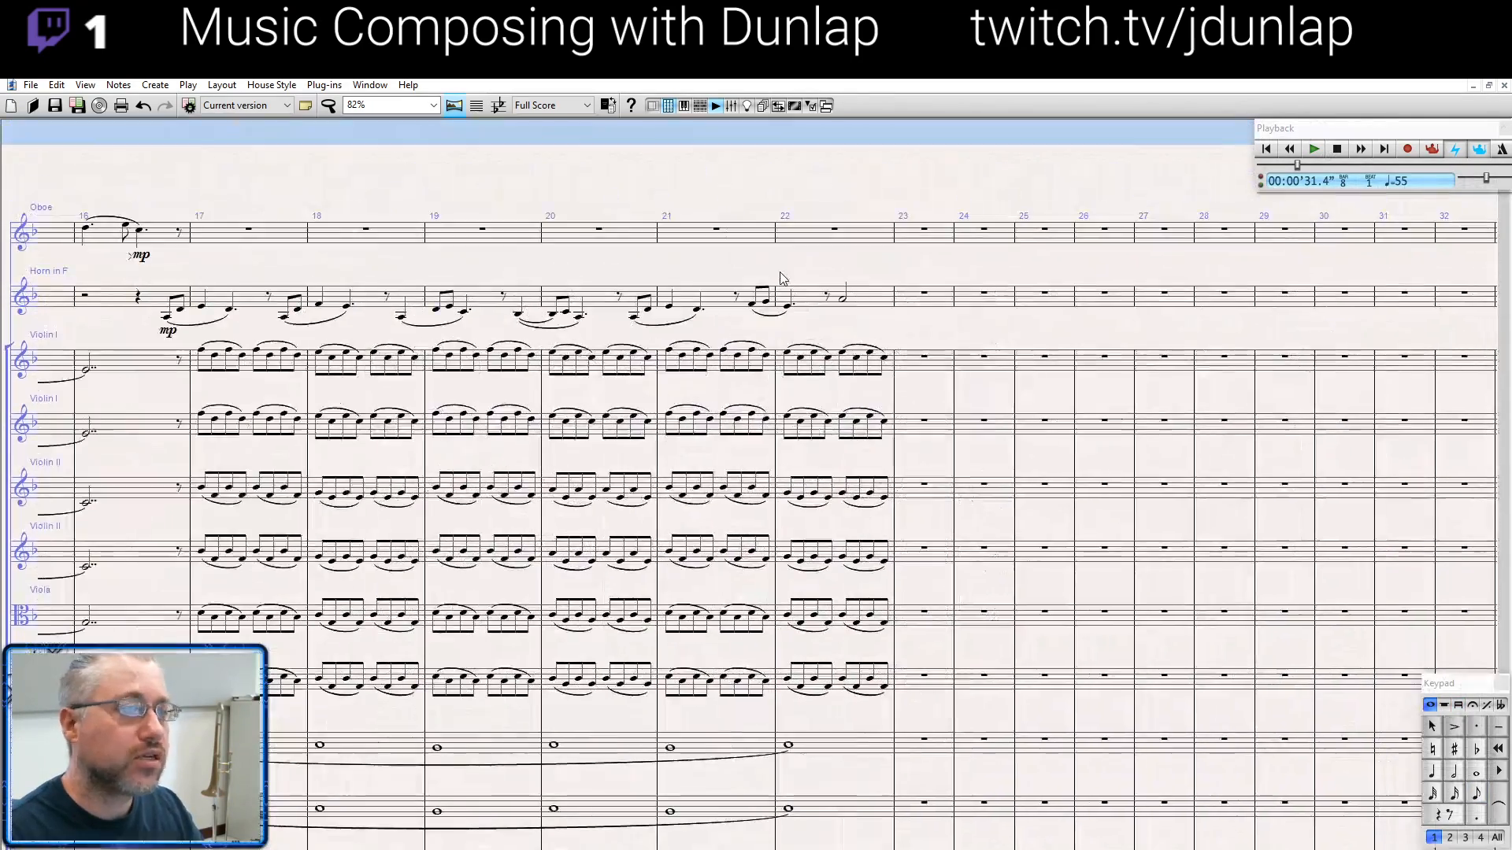
pyautogui.click(751, 305)
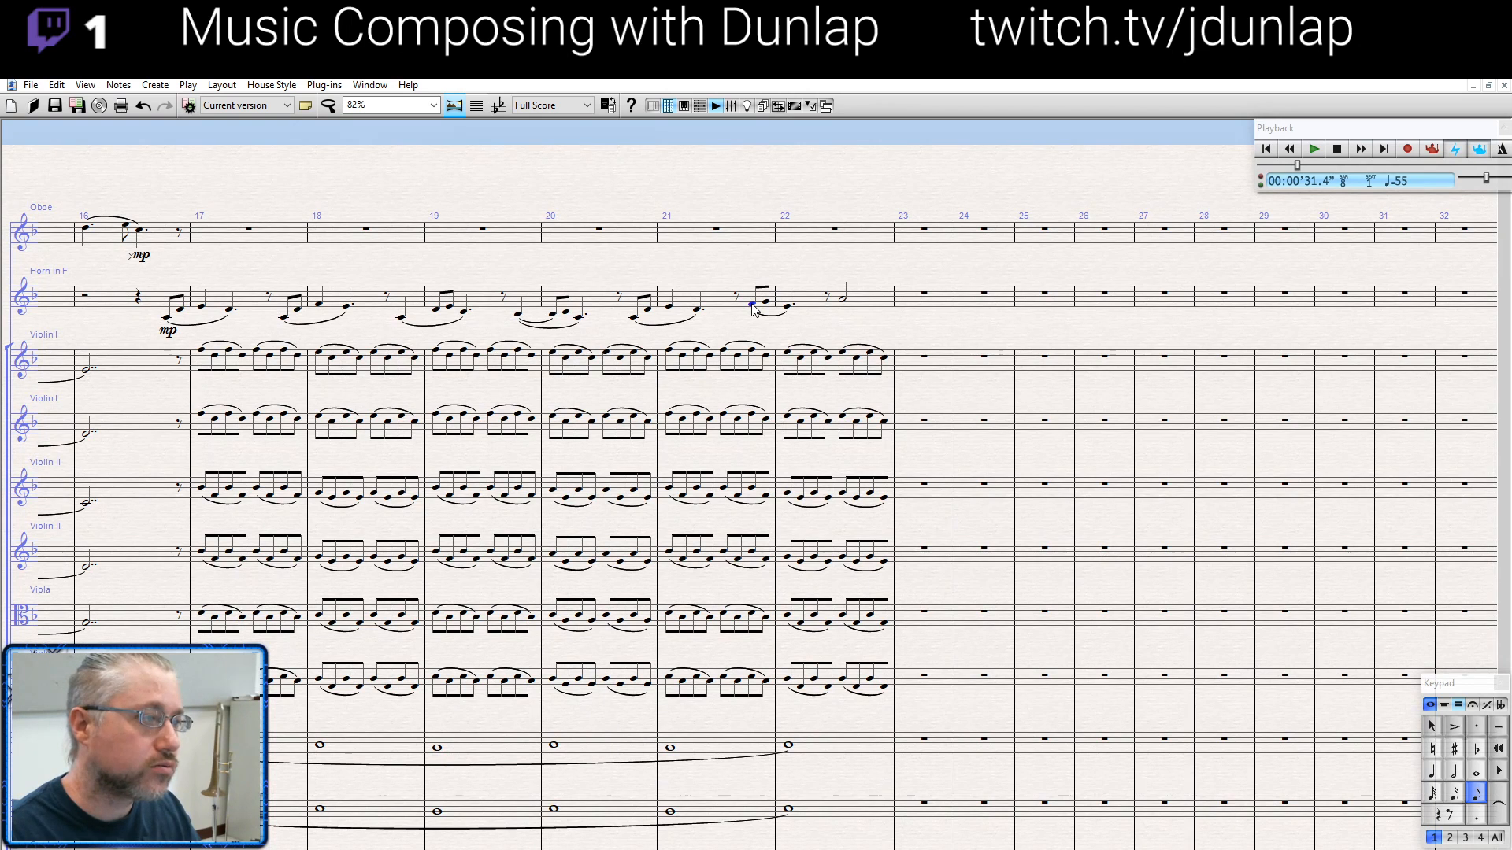
pyautogui.press('p')
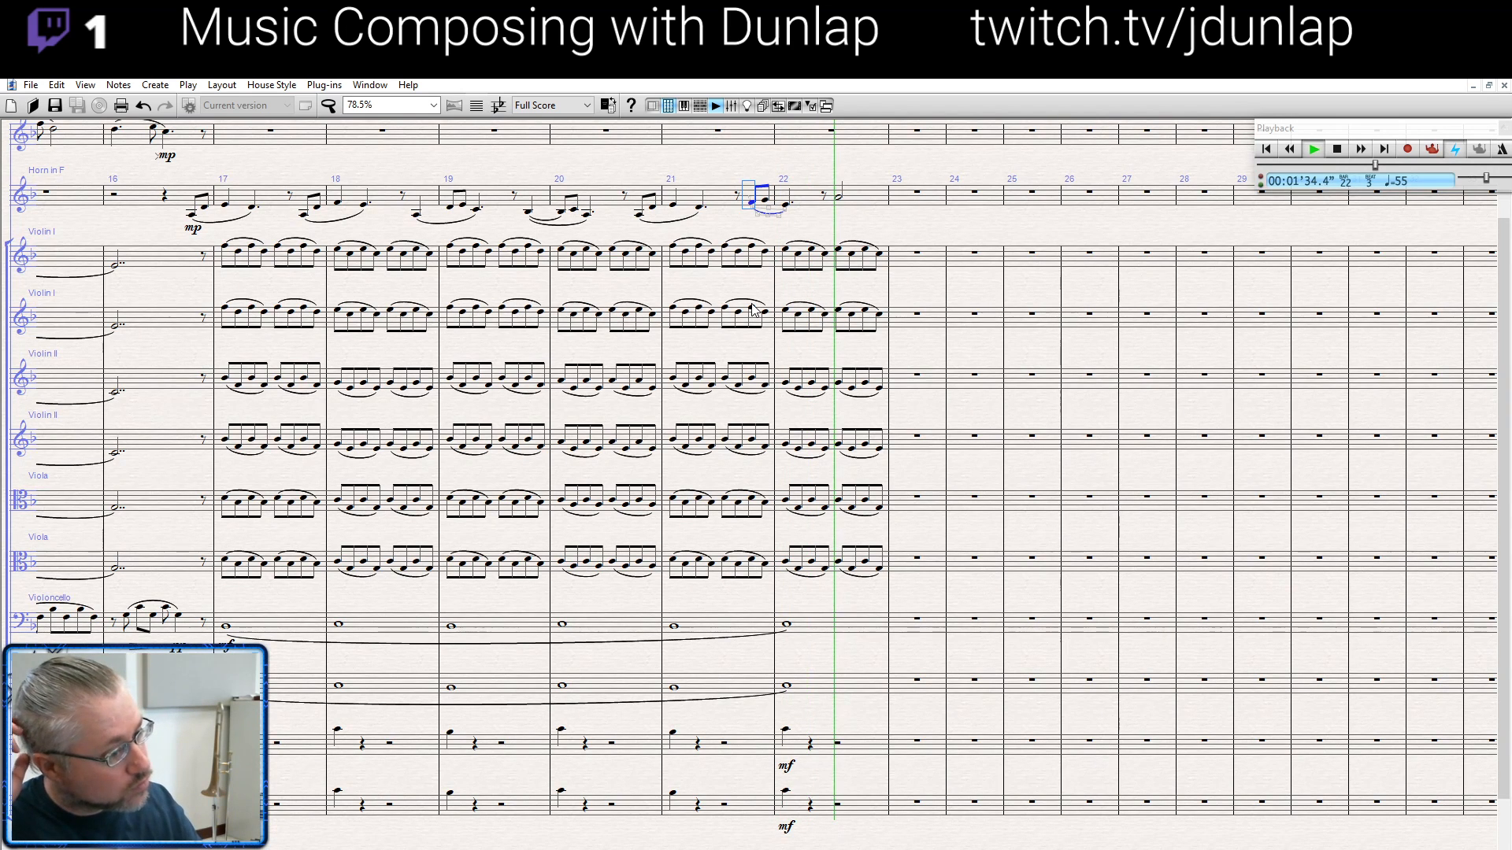
pyautogui.scroll(1, 751, 309)
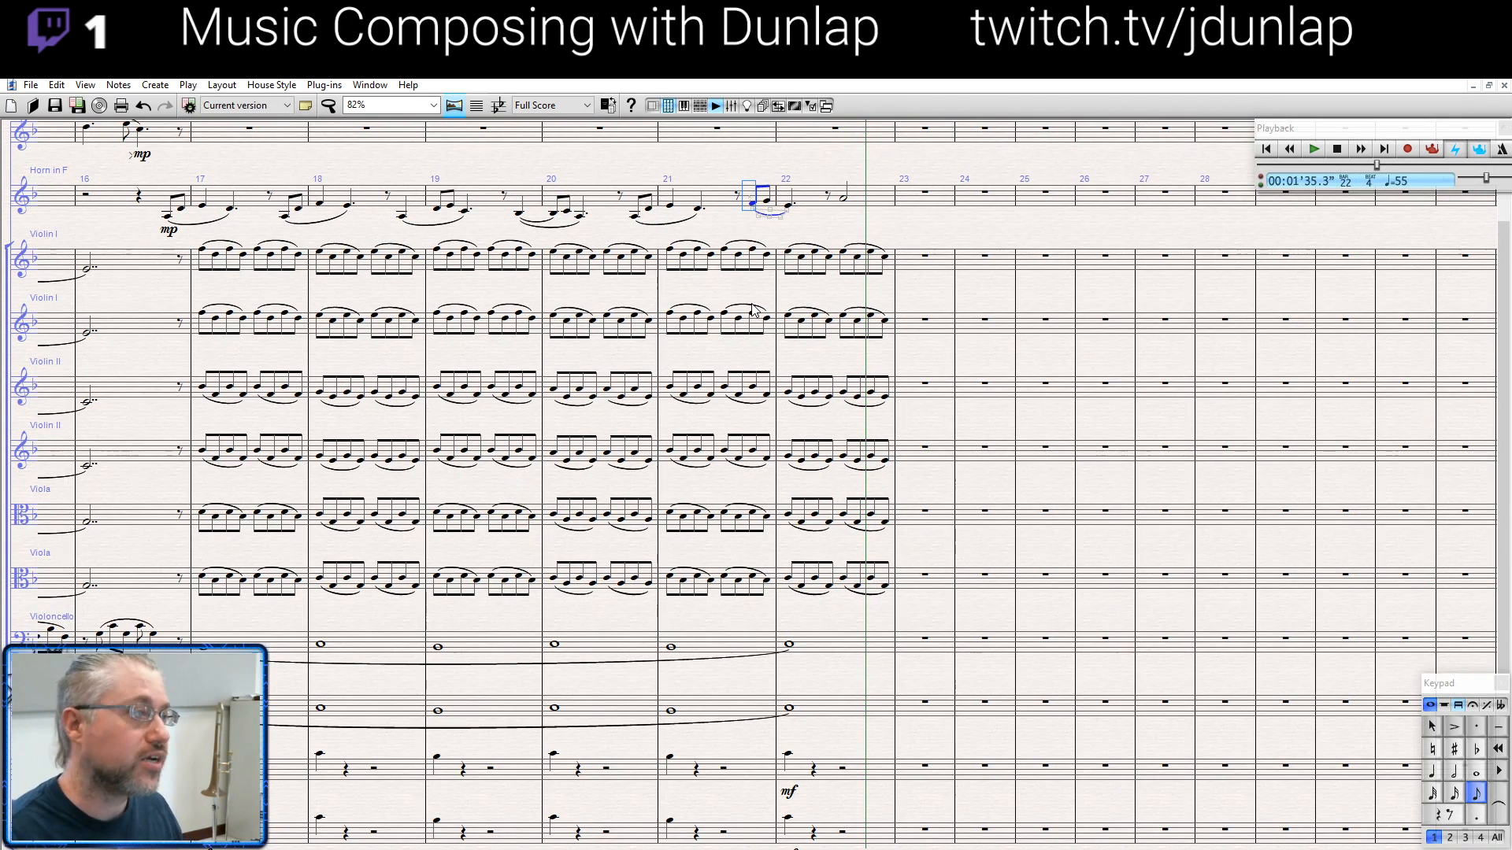
pyautogui.click(903, 234)
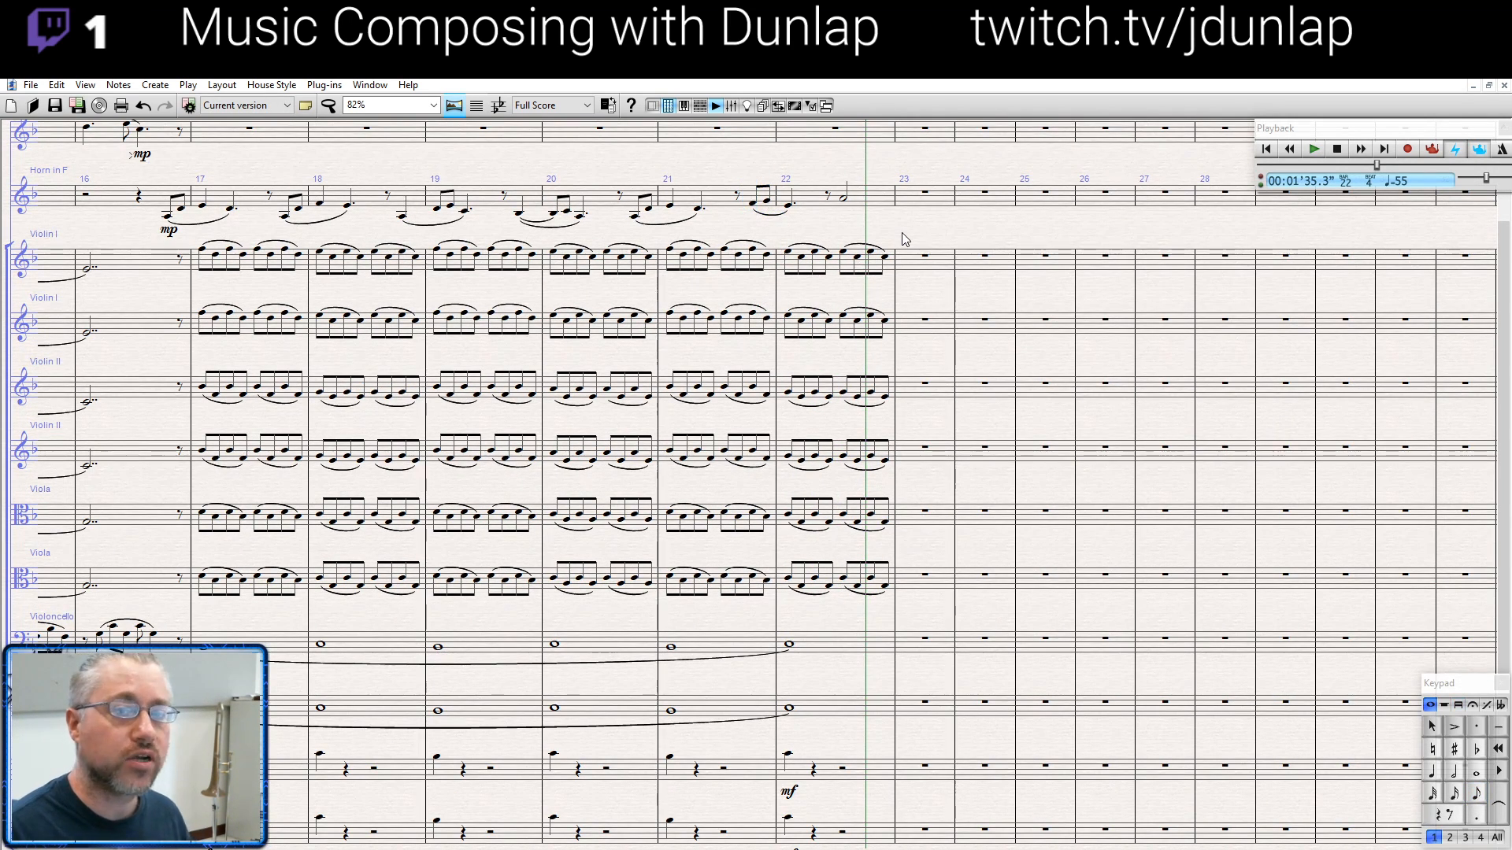
pyautogui.moveTo(902, 234); pyautogui.dragTo(896, 240)
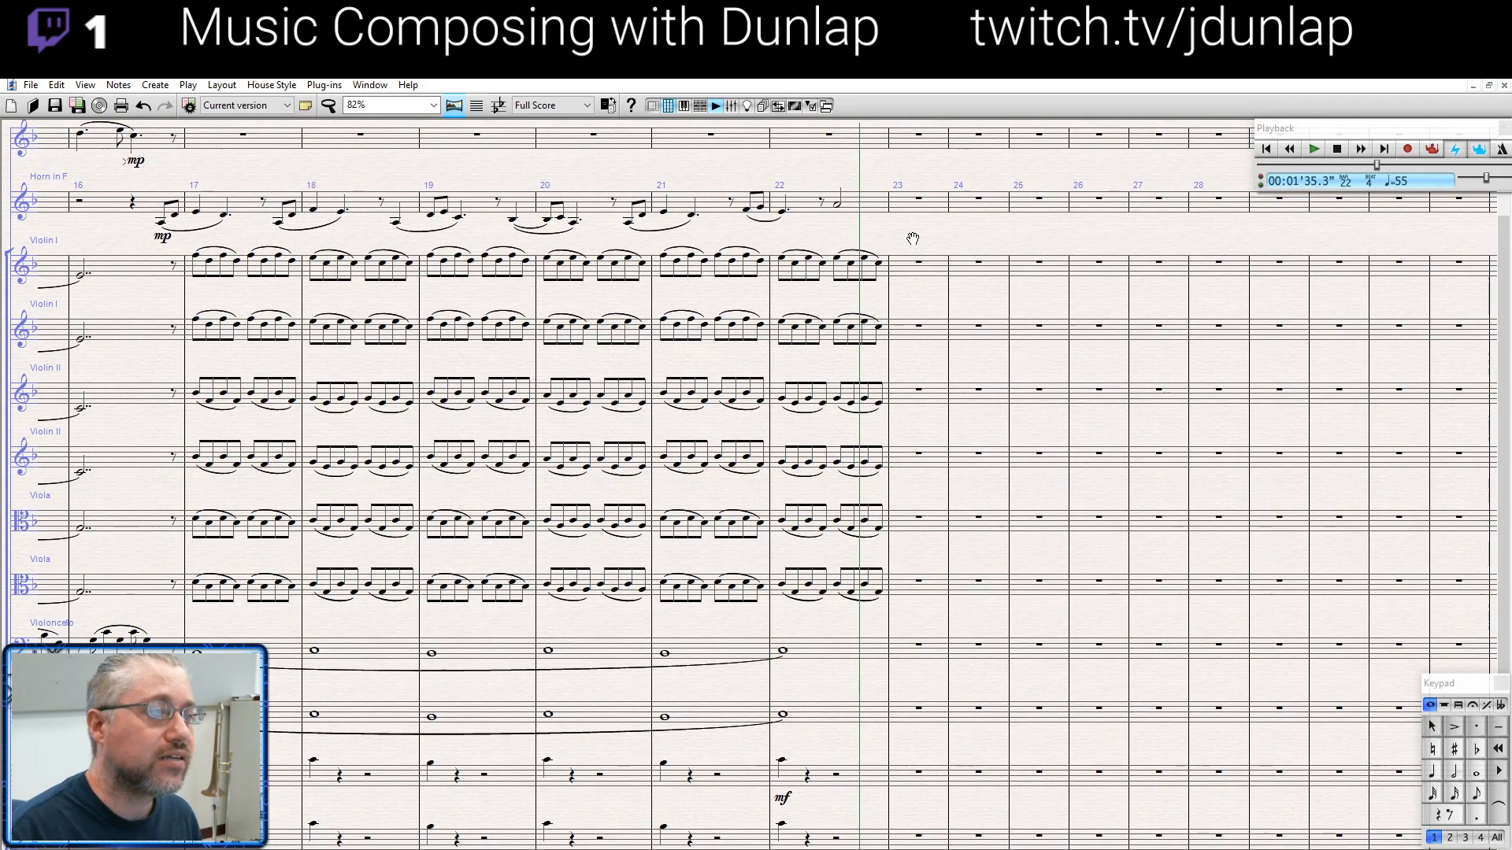
# - Enter a dotted quarter note at the start of the oboe's bar 23 and an eighth note after it
pyautogui.moveTo(124, 218); pyautogui.dragTo(128, 254)
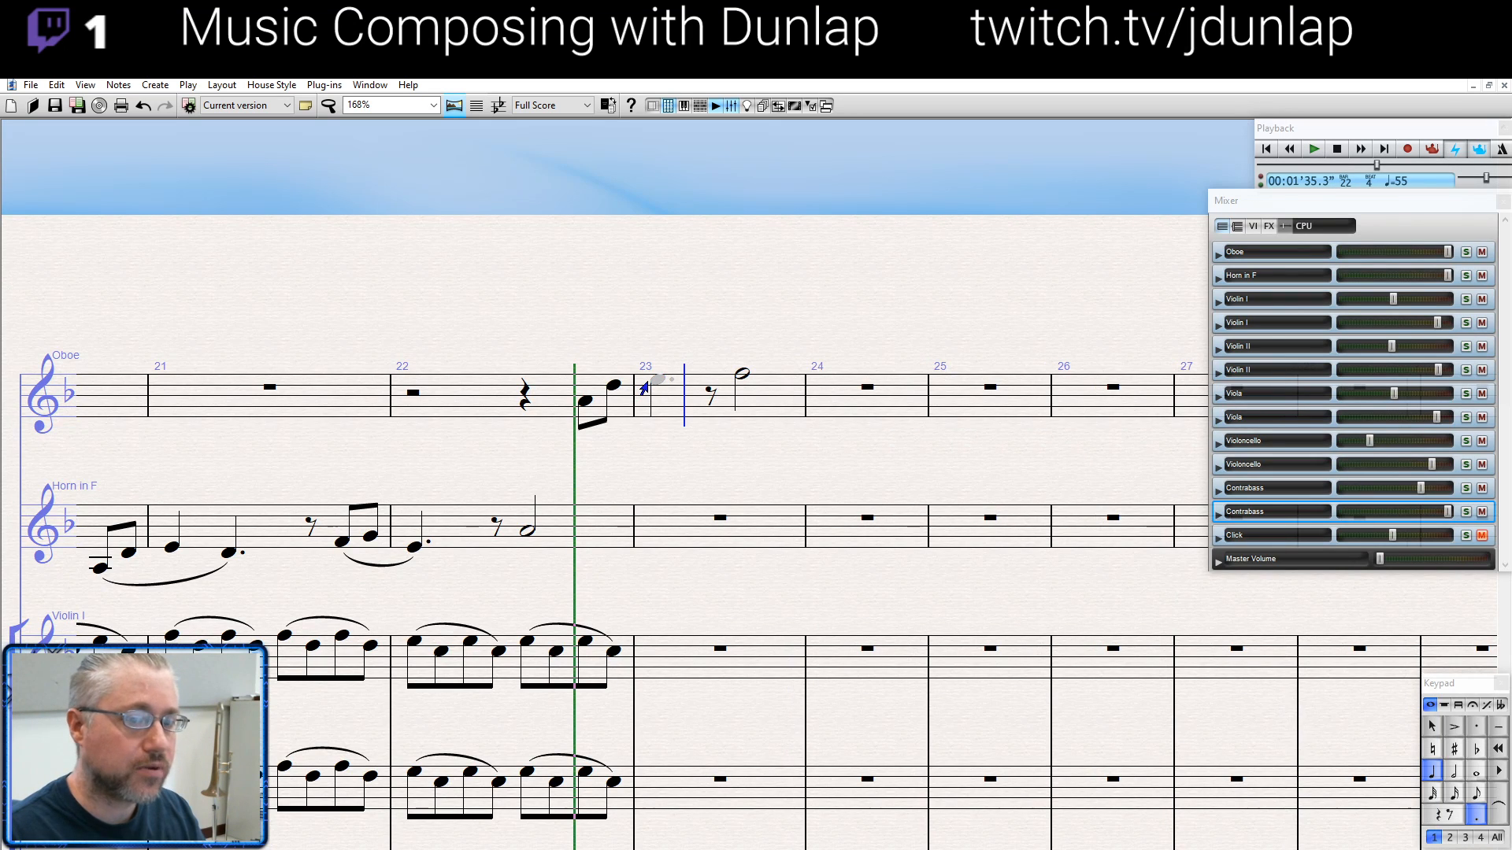
pyautogui.click(644, 386)
pyautogui.press('3')
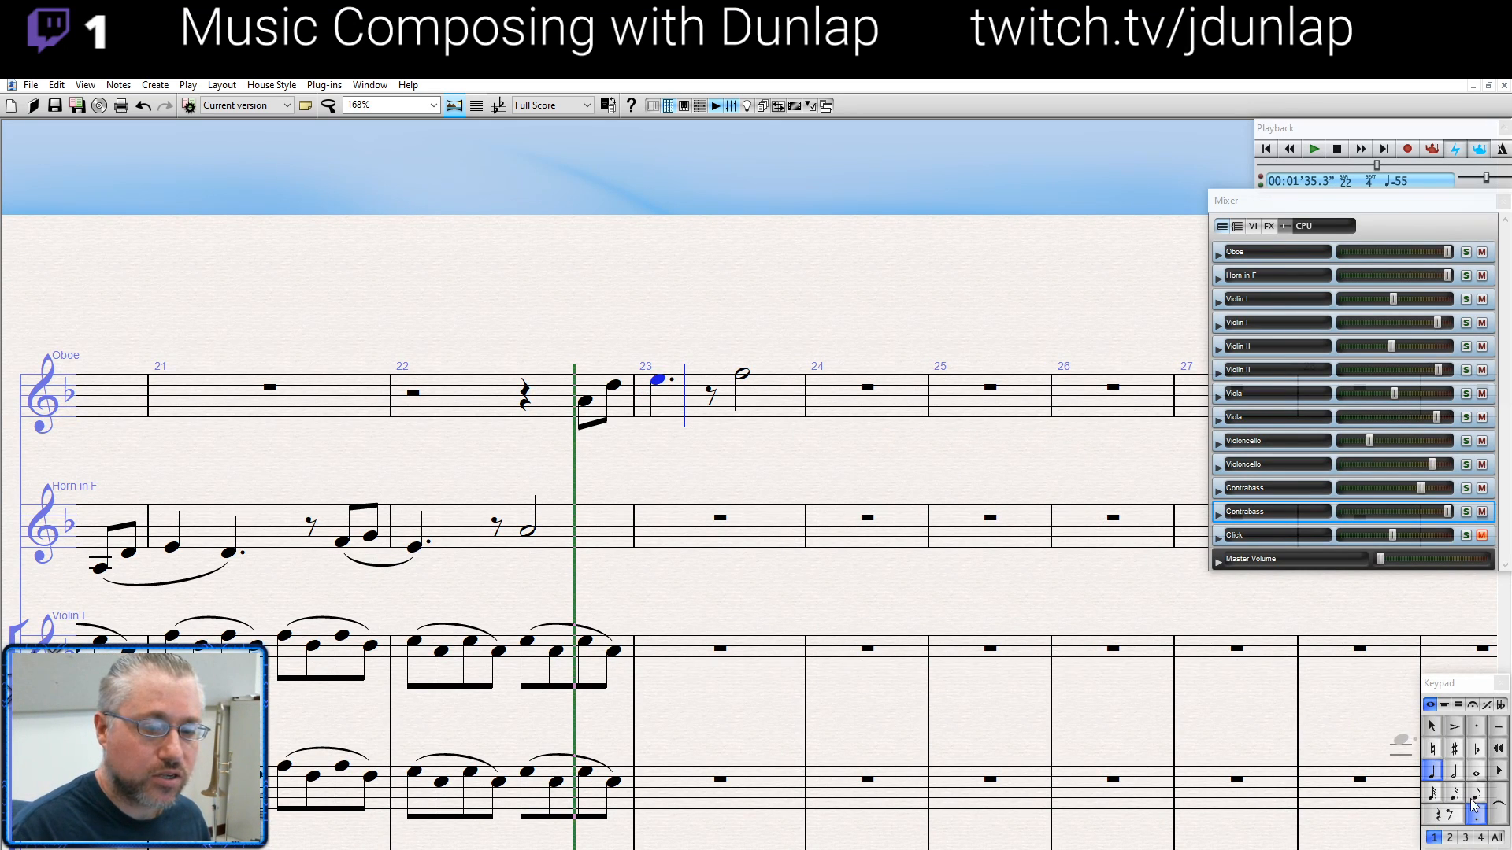
pyautogui.click(706, 391)
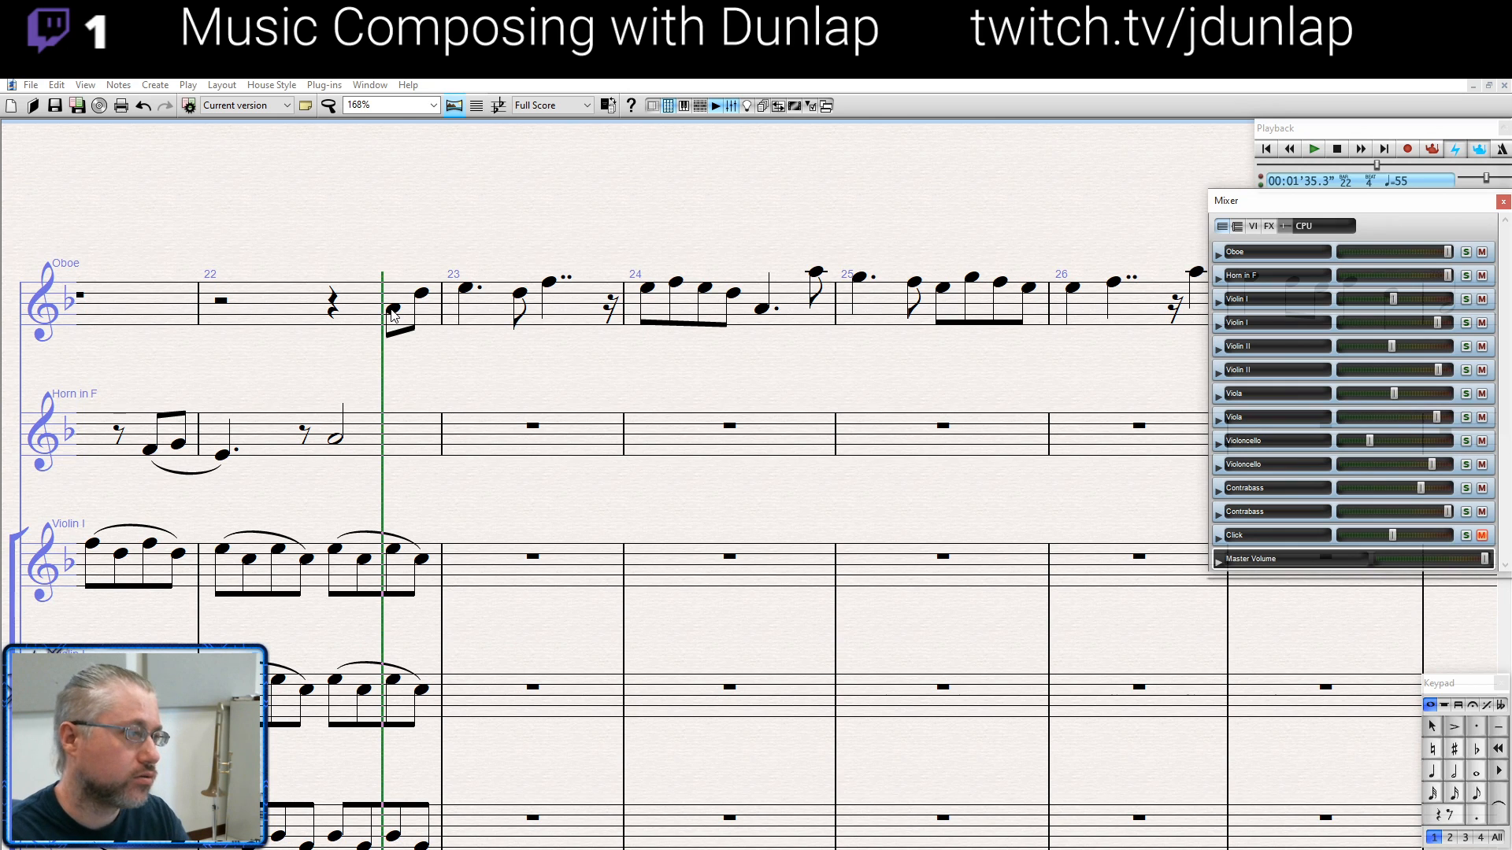
# - Select the oboe's quarter rest in bar 22, play the new melody from there, and stop in bar 30
pyautogui.click(338, 437)
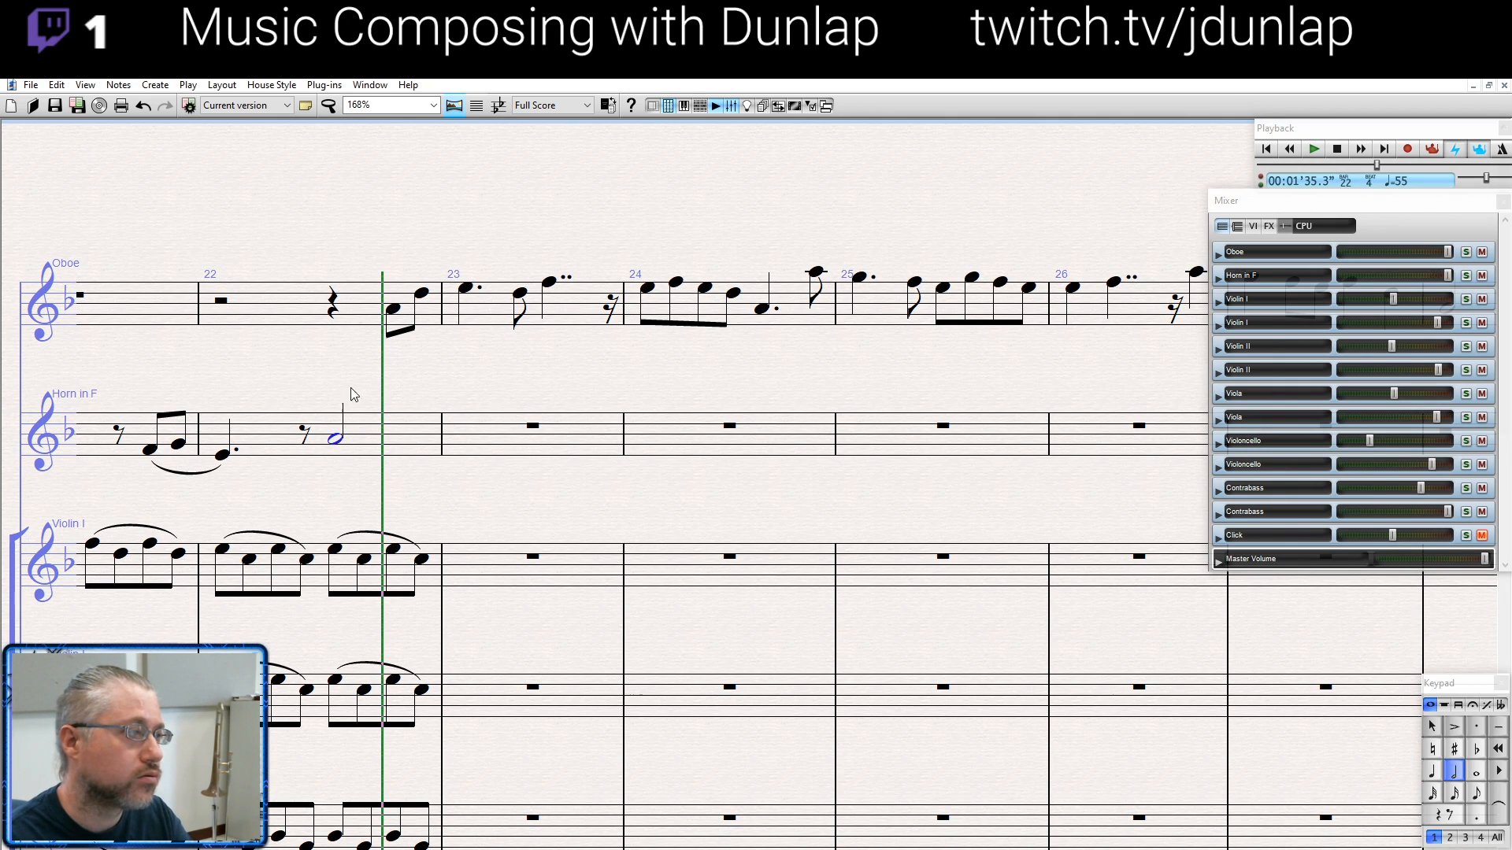
pyautogui.keyDown('shift'); pyautogui.click(332, 304); pyautogui.keyUp('shift')
pyautogui.press('p')
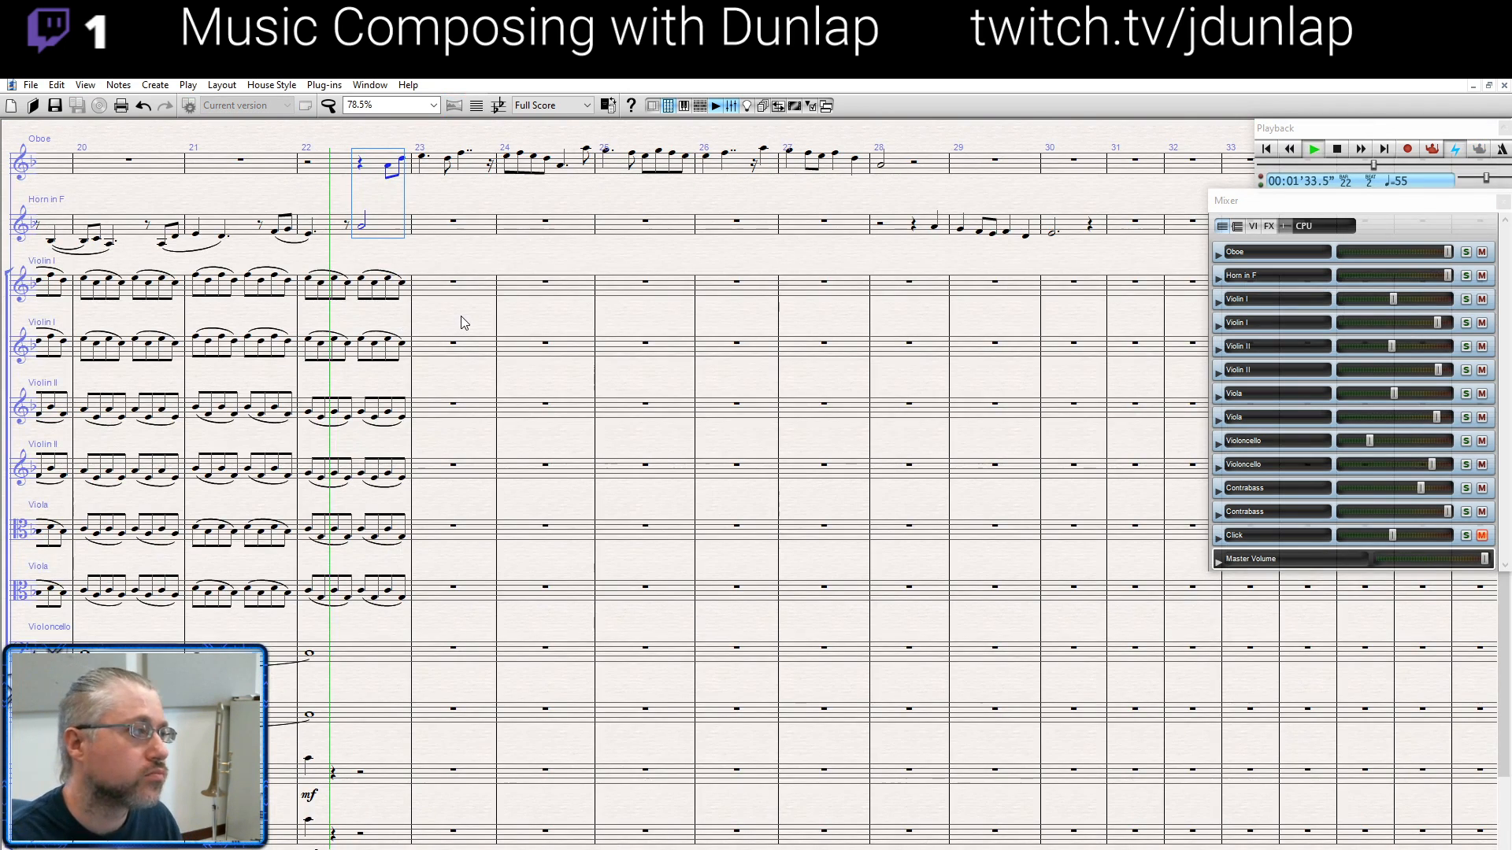
pyautogui.moveTo(481, 287); pyautogui.dragTo(564, 490)
pyautogui.scroll(3, 580, 480)
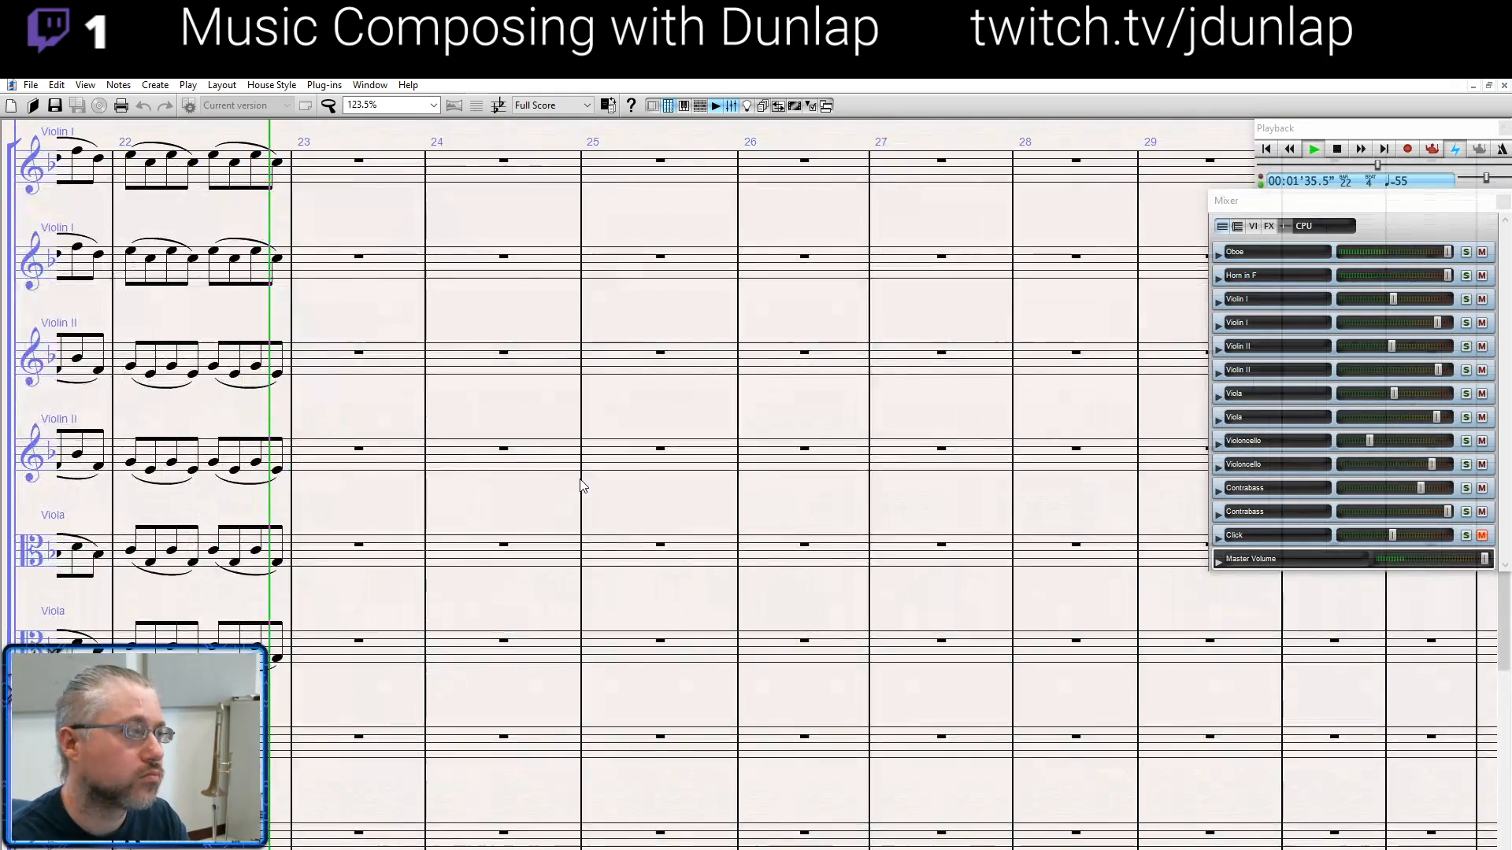
pyautogui.scroll(3, 598, 512)
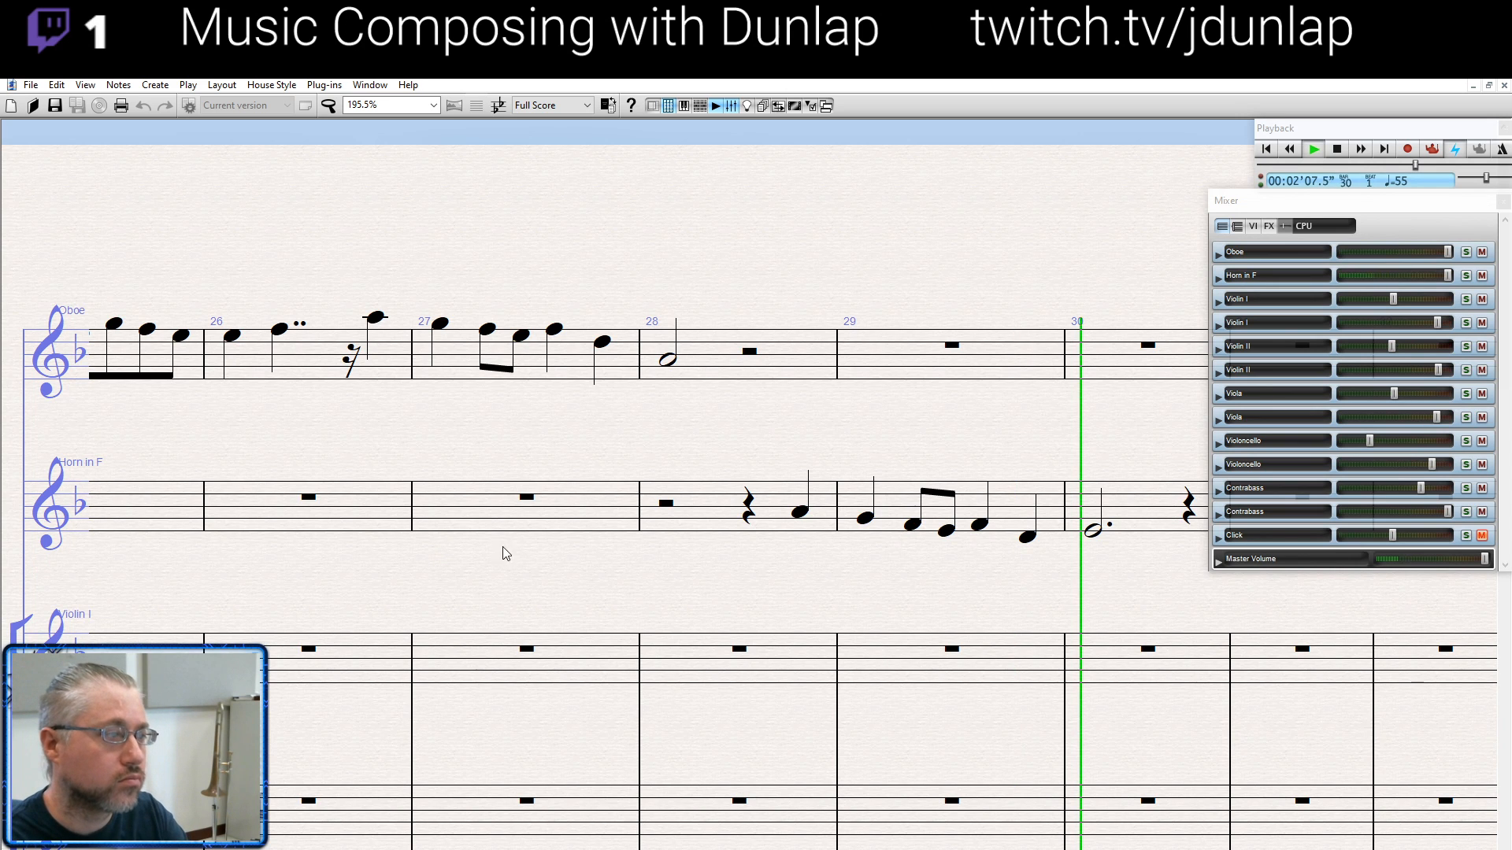
pyautogui.press('space')
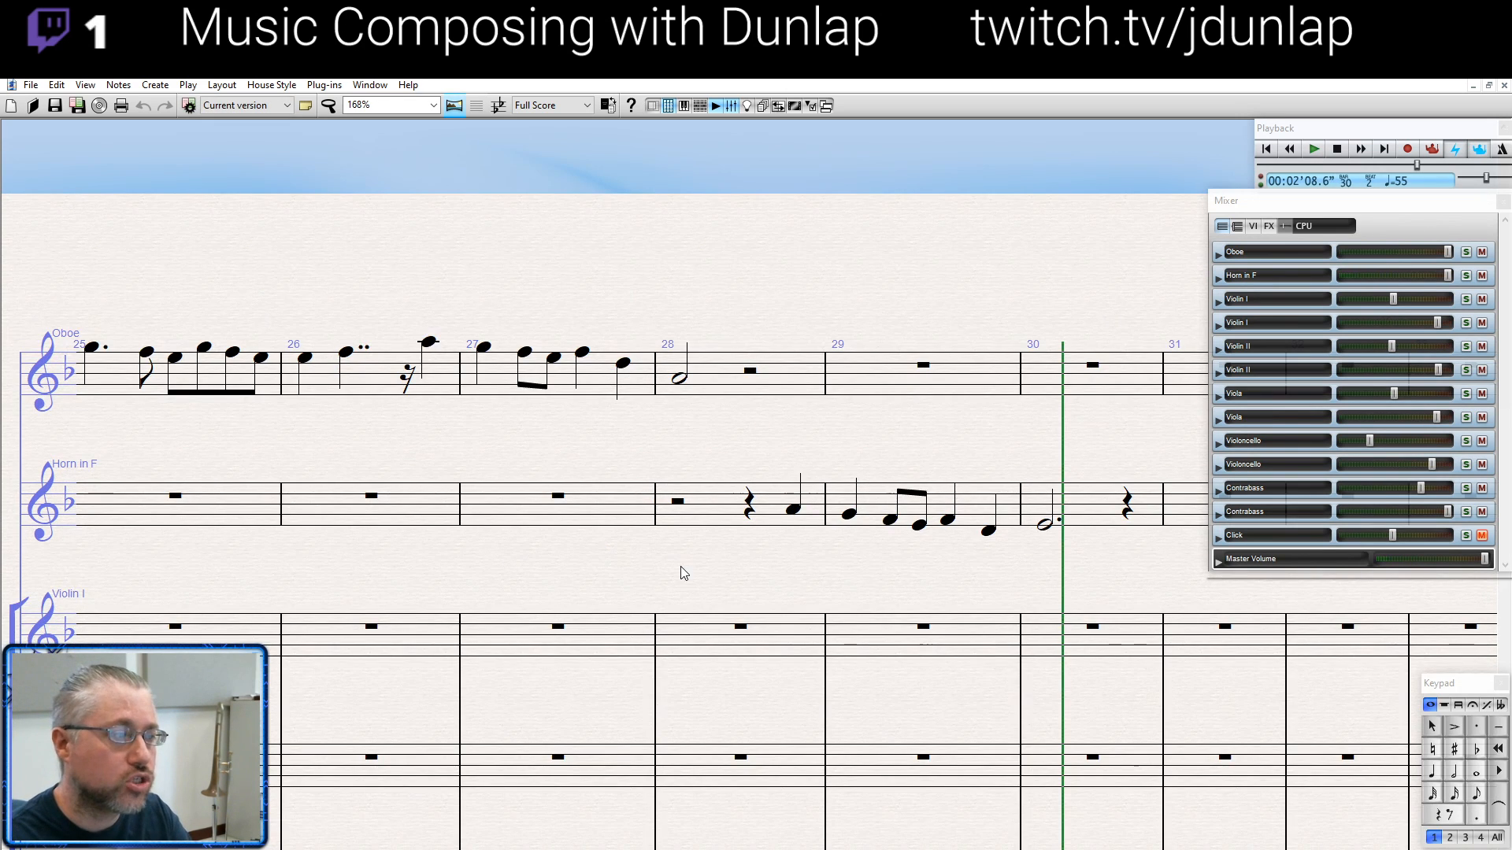
# - Paste the bass line of short quarter notes on each downbeat into bars 23 to 30 of both contrabass staves
pyautogui.moveTo(684, 573); pyautogui.dragTo(1069, 576)
pyautogui.moveTo(593, 605); pyautogui.dragTo(822, 511)
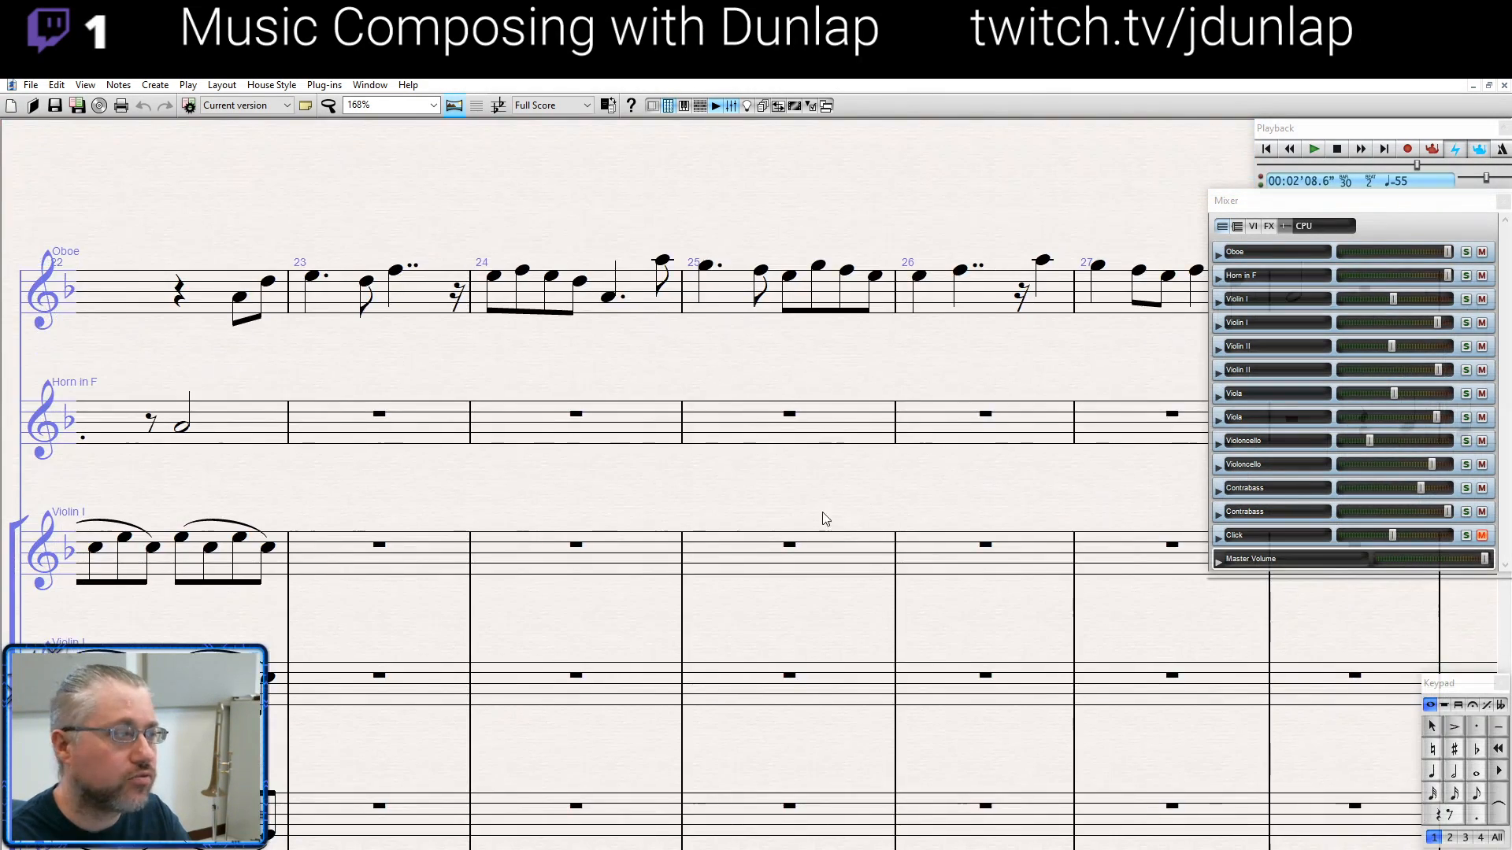
pyautogui.hotkey('ctrl', '-')
pyautogui.moveTo(521, 590); pyautogui.dragTo(654, 378)
pyautogui.hotkey('ctrl', '-')
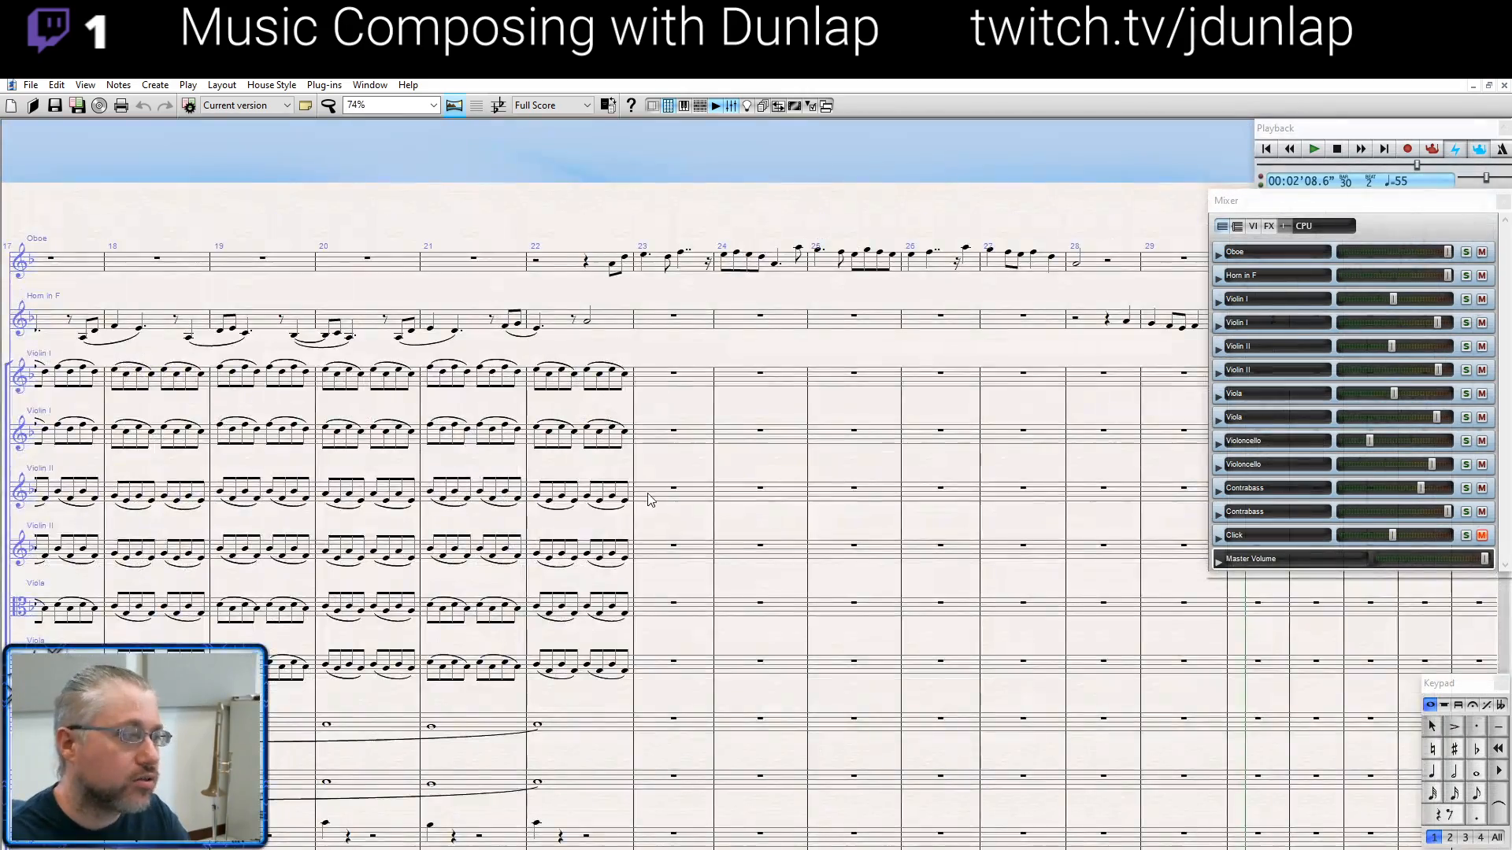
pyautogui.moveTo(651, 496); pyautogui.dragTo(671, 472)
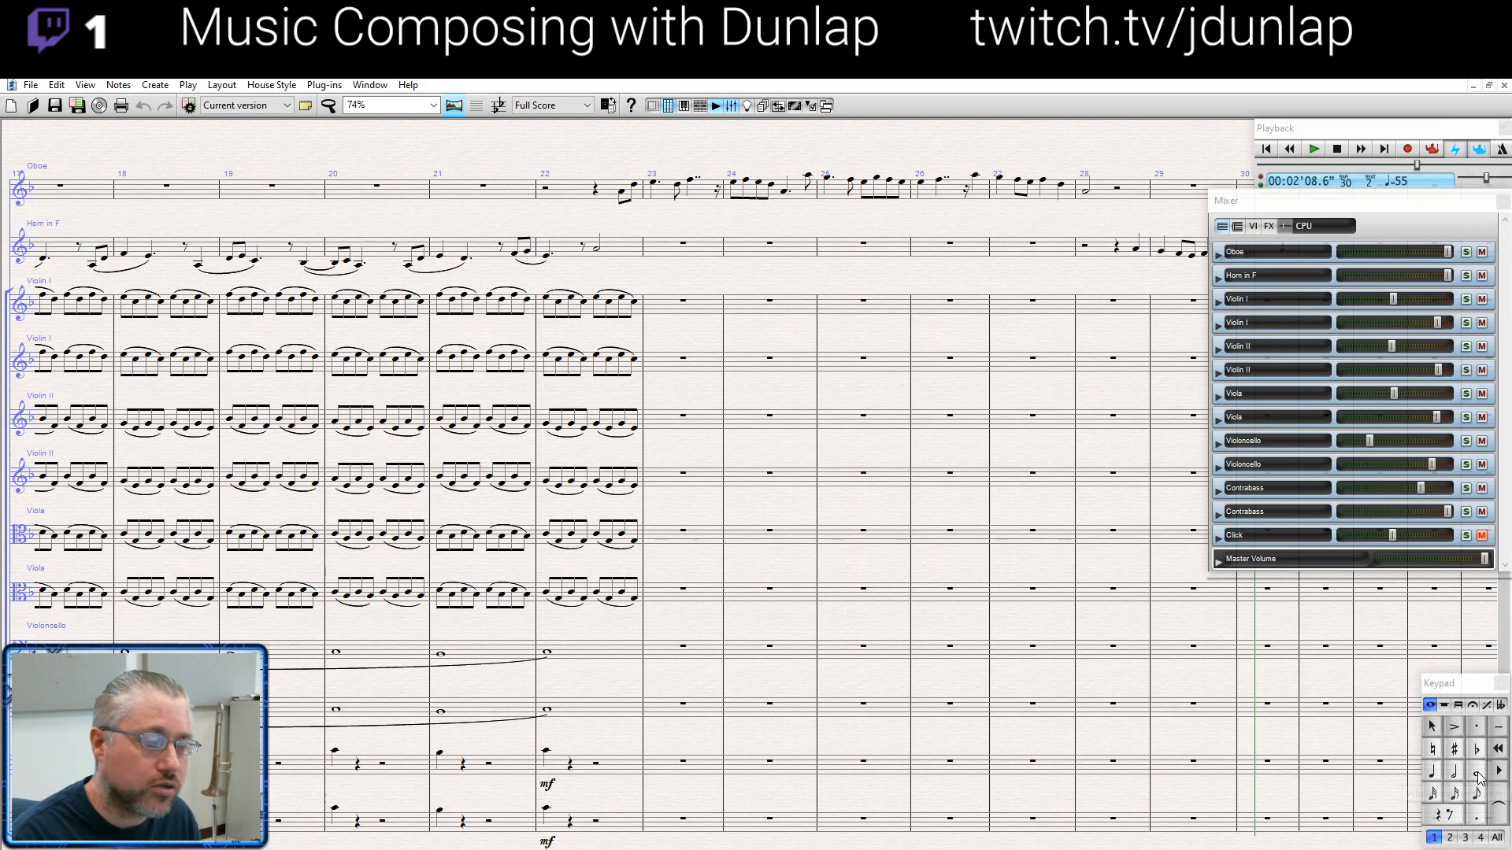
pyautogui.click(700, 766)
pyautogui.hotkey('ctrl', 'v')
pyautogui.click(699, 822)
pyautogui.hotkey('ctrl', 'v')
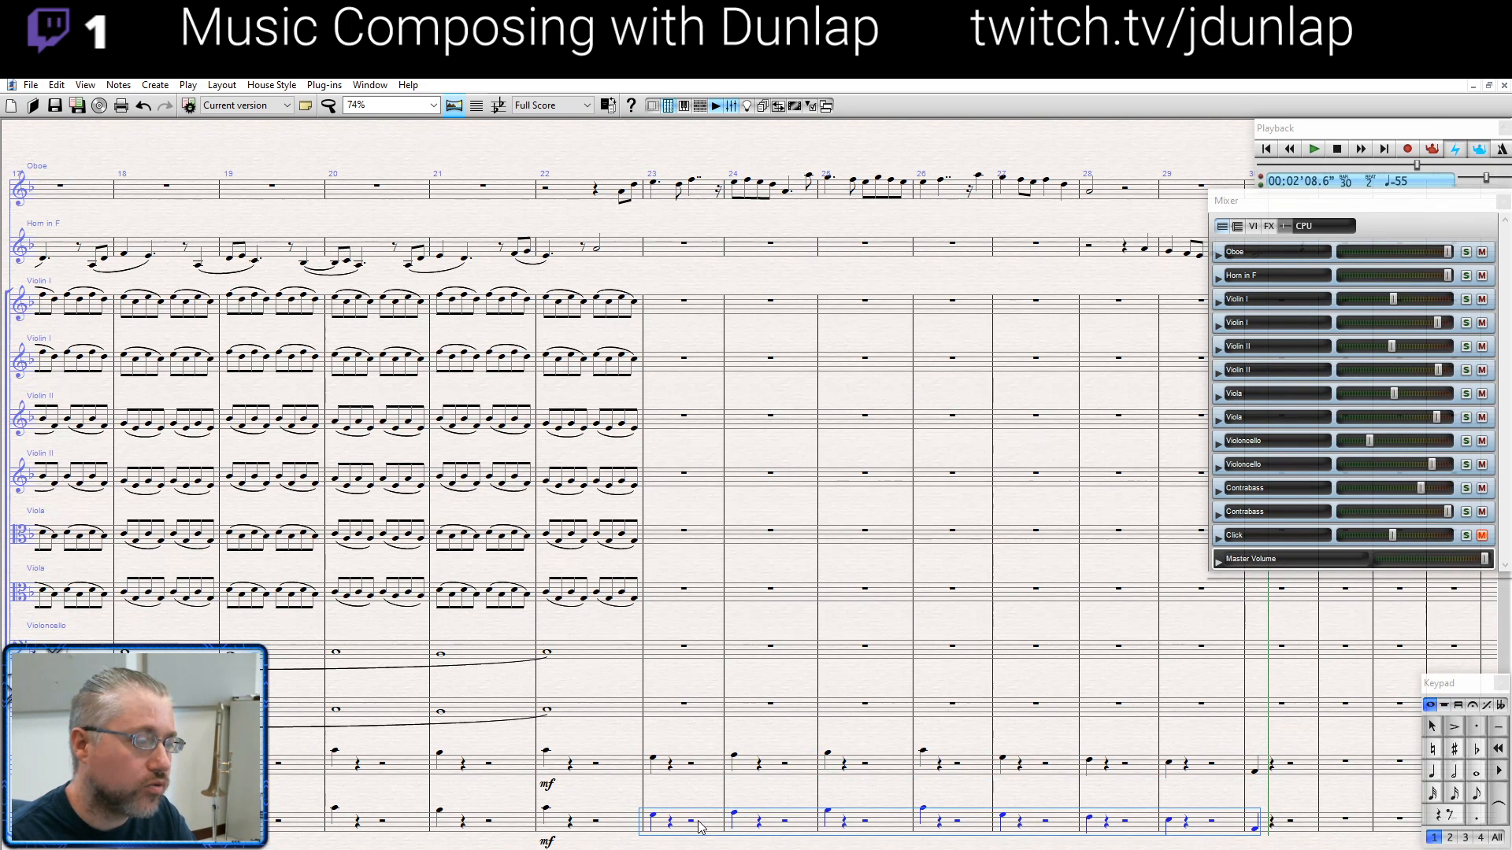
# - Audition single notes of the lower contrabass line between bars 23 and 30
pyautogui.click(655, 816)
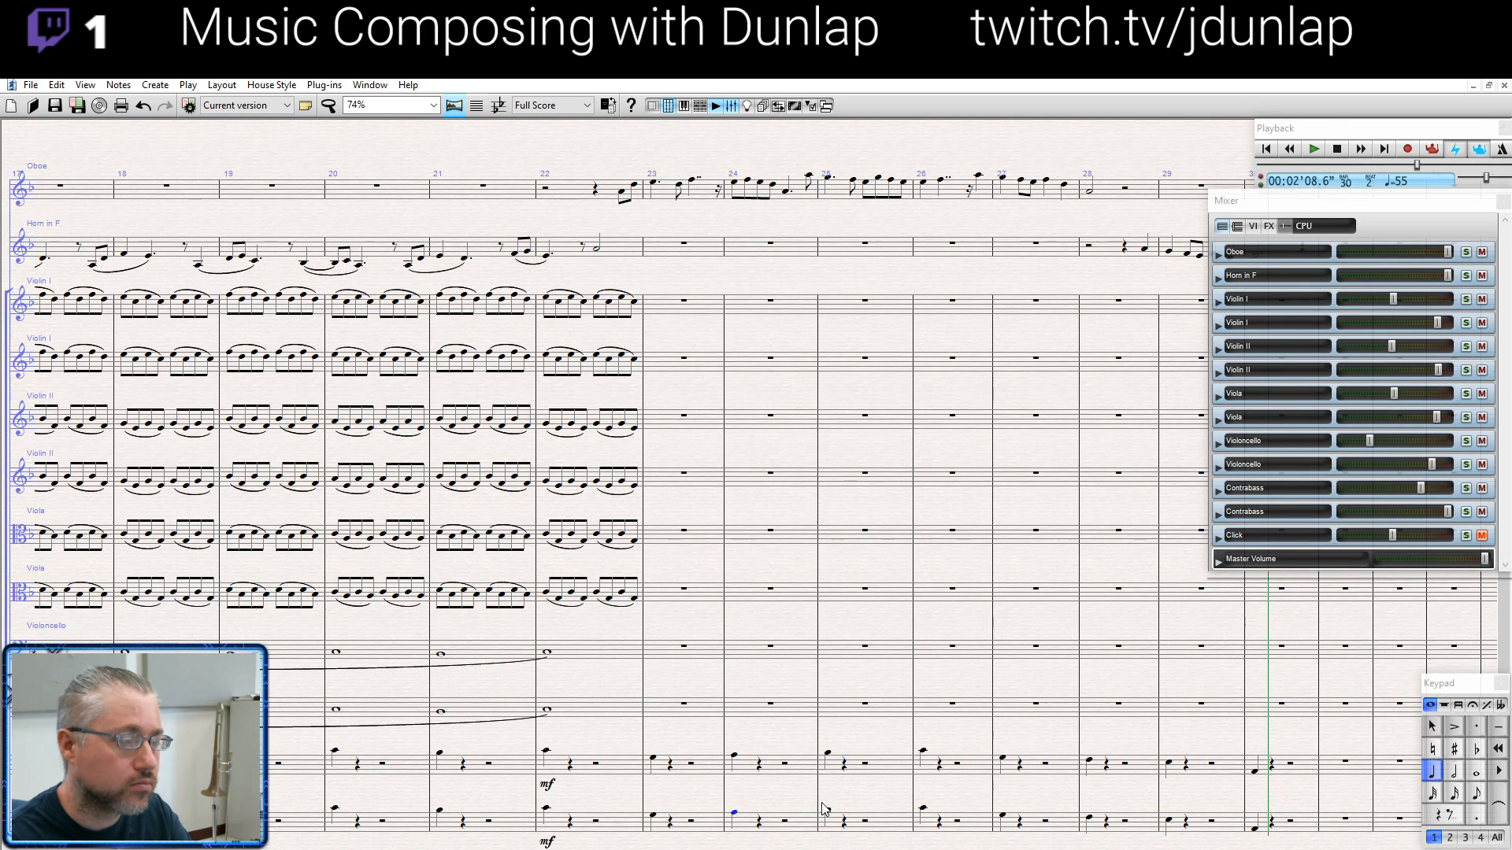
pyautogui.press('Escape')
pyautogui.click(923, 809)
pyautogui.moveTo(945, 786); pyautogui.dragTo(893, 774)
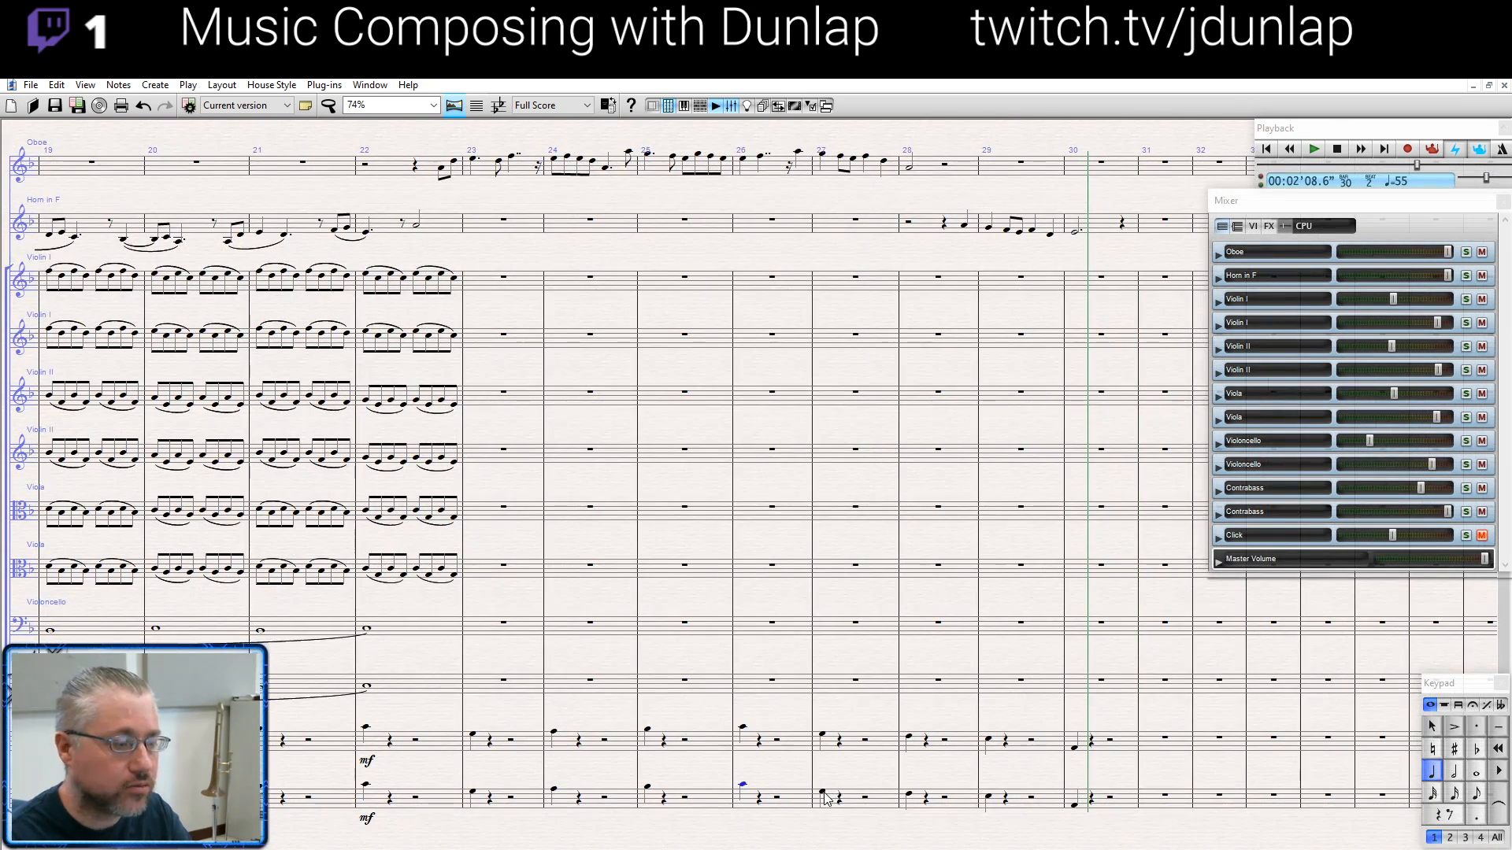
pyautogui.click(823, 792)
pyautogui.click(909, 796)
pyautogui.click(1075, 805)
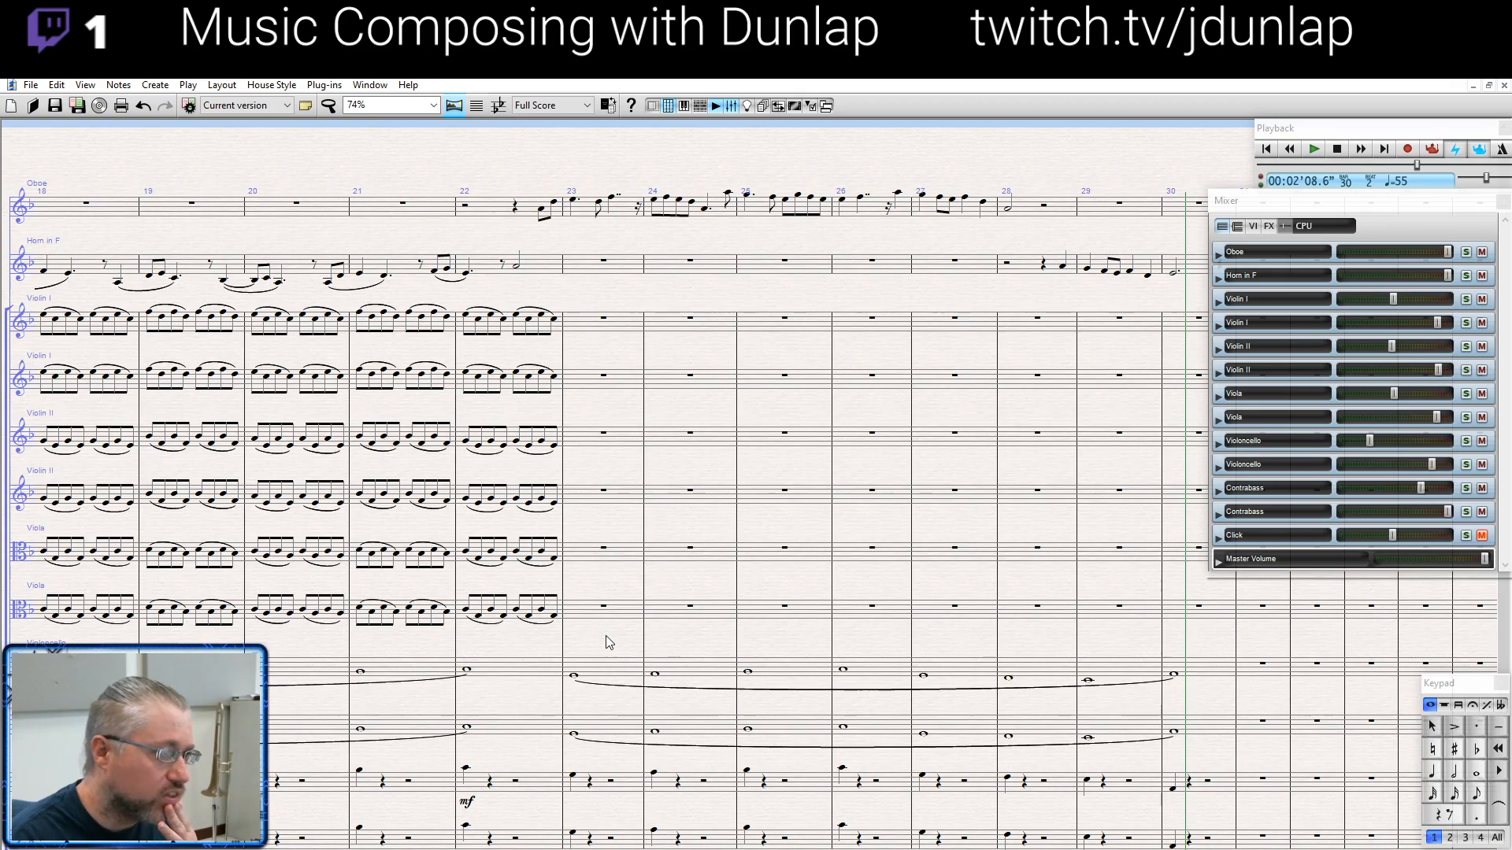
# - Mark the oboe's pickup in bar 22 mf, and tie the horn's last half note to a sixteenth note in bar 23
pyautogui.moveTo(512, 167); pyautogui.dragTo(398, 226)
pyautogui.moveTo(644, 209); pyautogui.dragTo(551, 219)
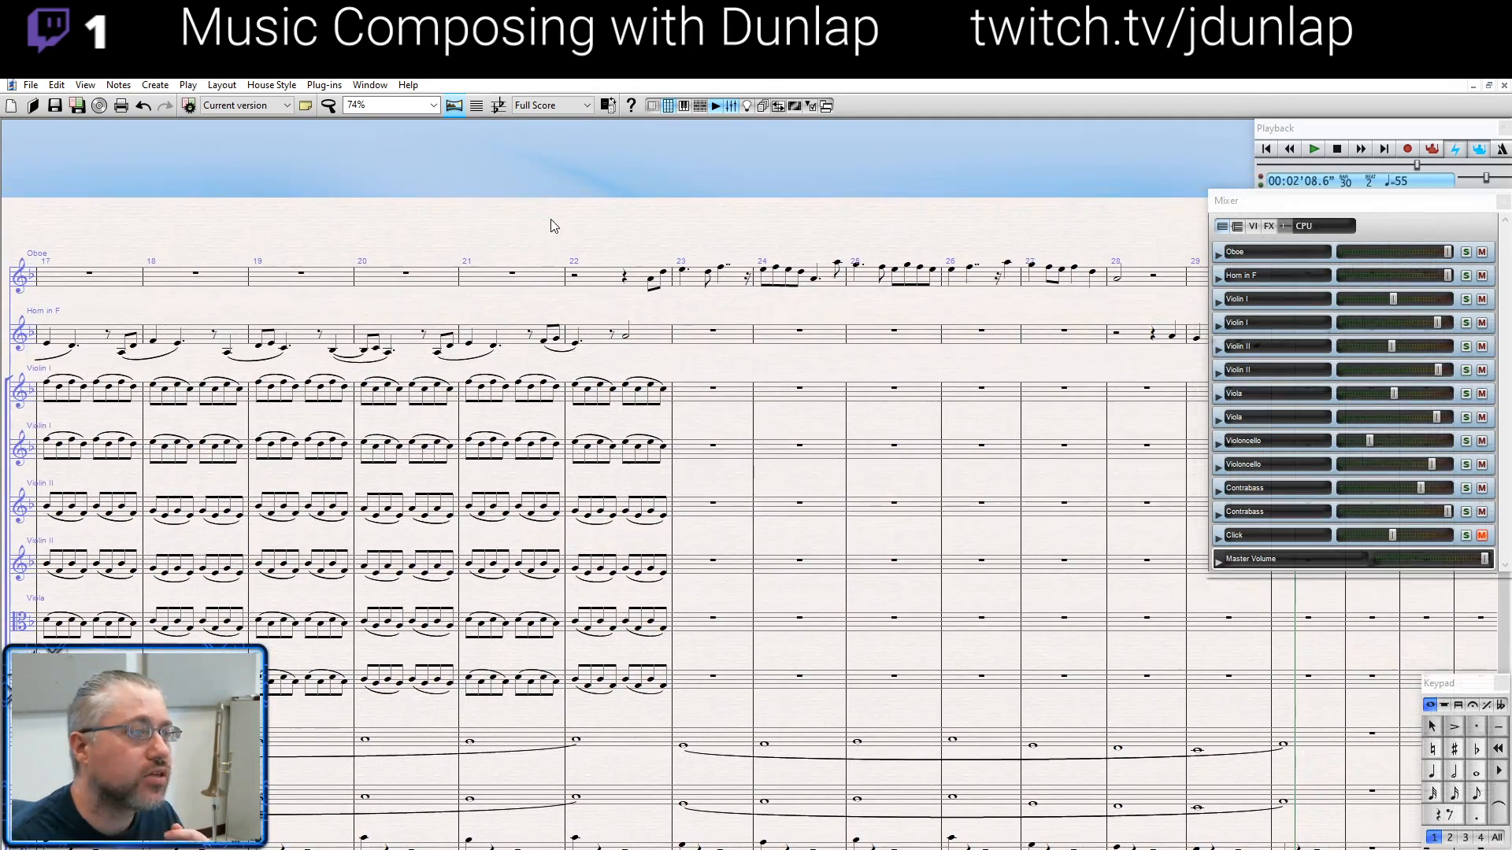
pyautogui.click(652, 281)
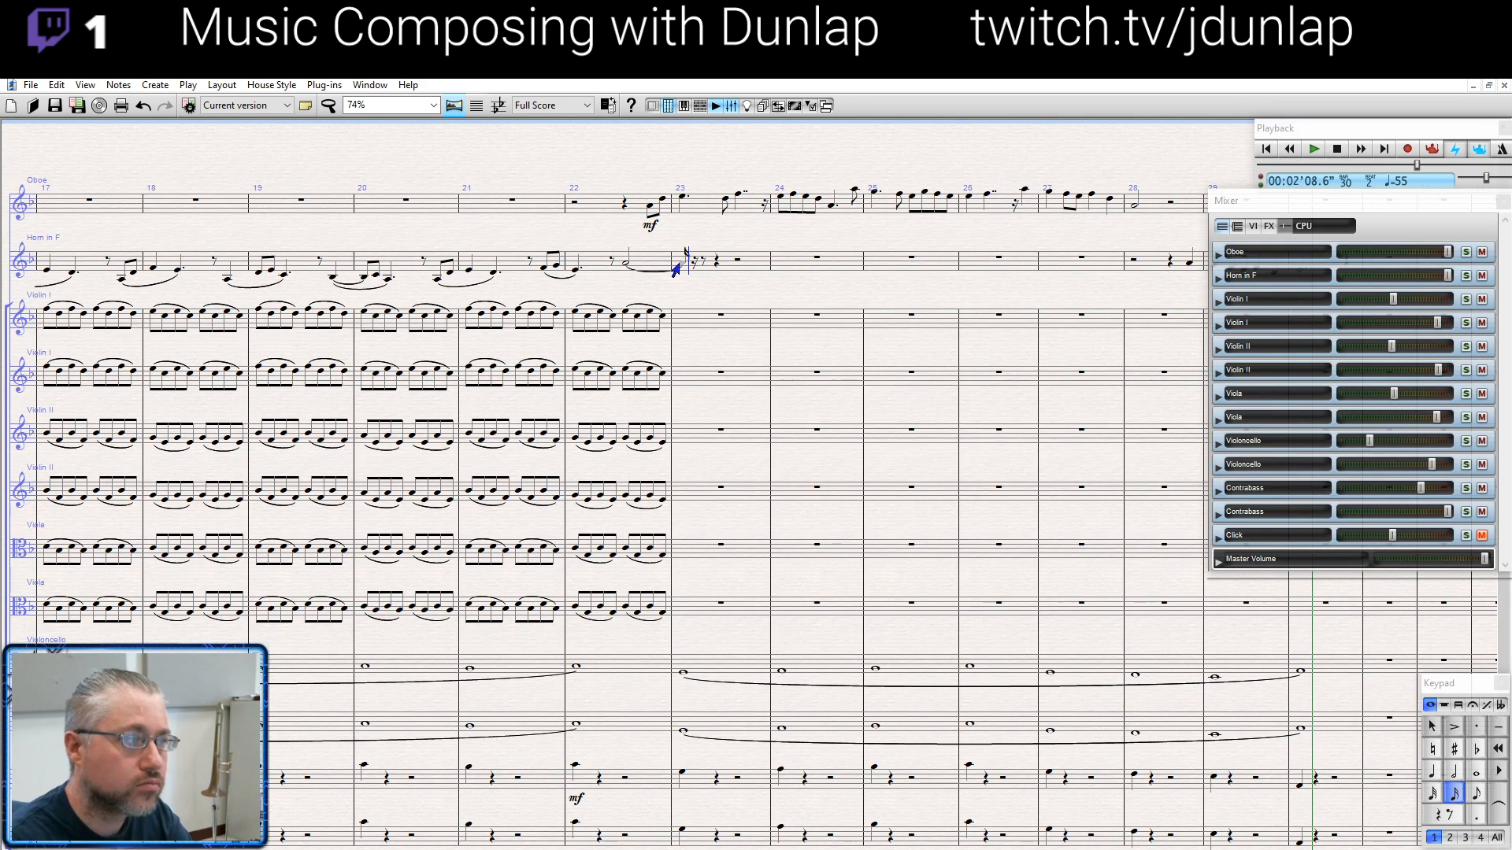
pyautogui.press('Escape')
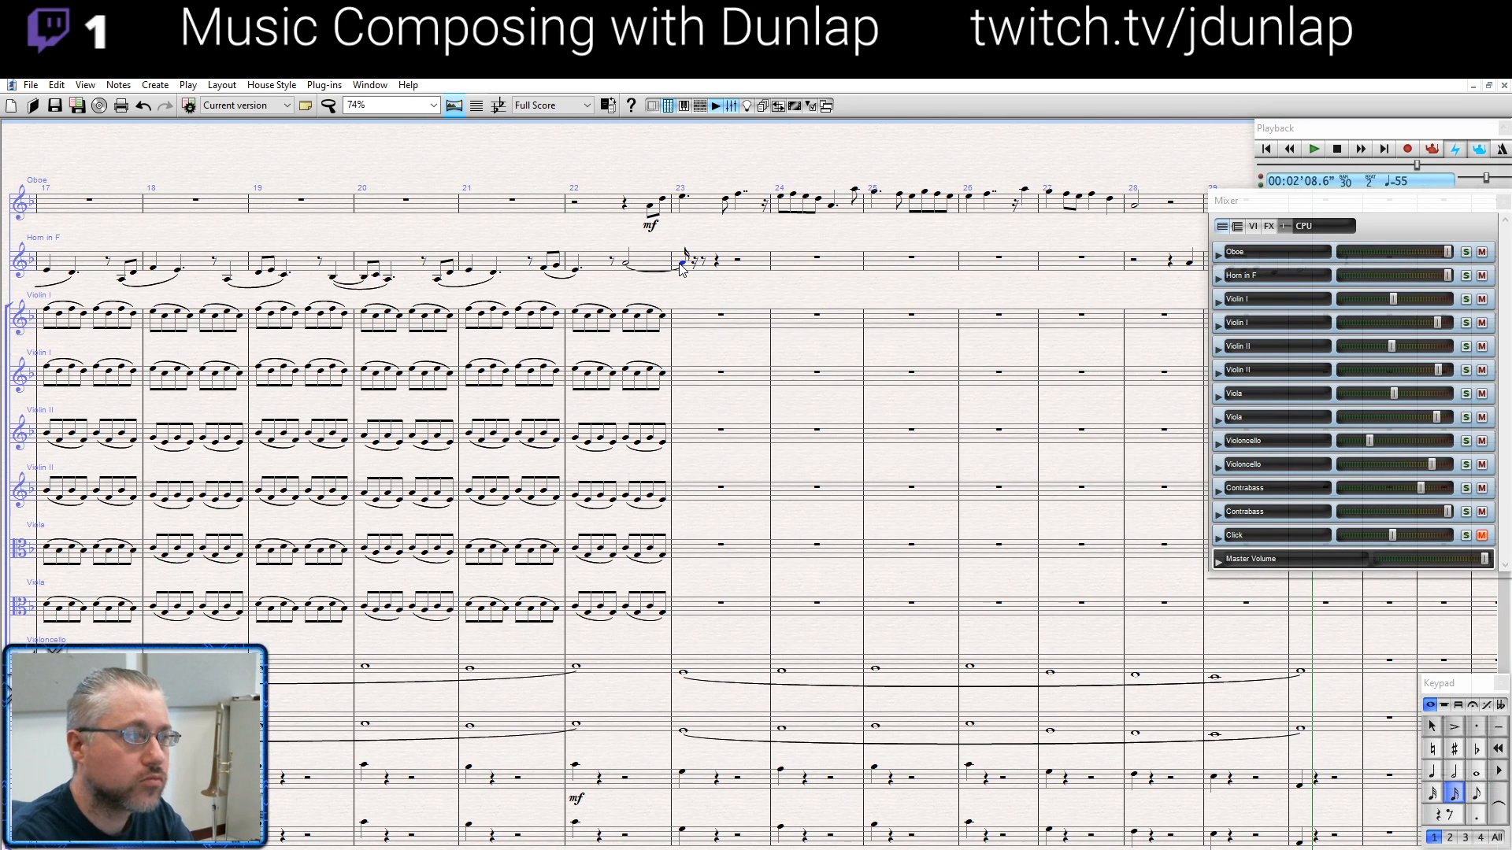
# - Slur the oboe phrases from bar 22 to bar 28 and tie the half note in bar 28 to a sixteenth note
pyautogui.moveTo(704, 238); pyautogui.dragTo(647, 293)
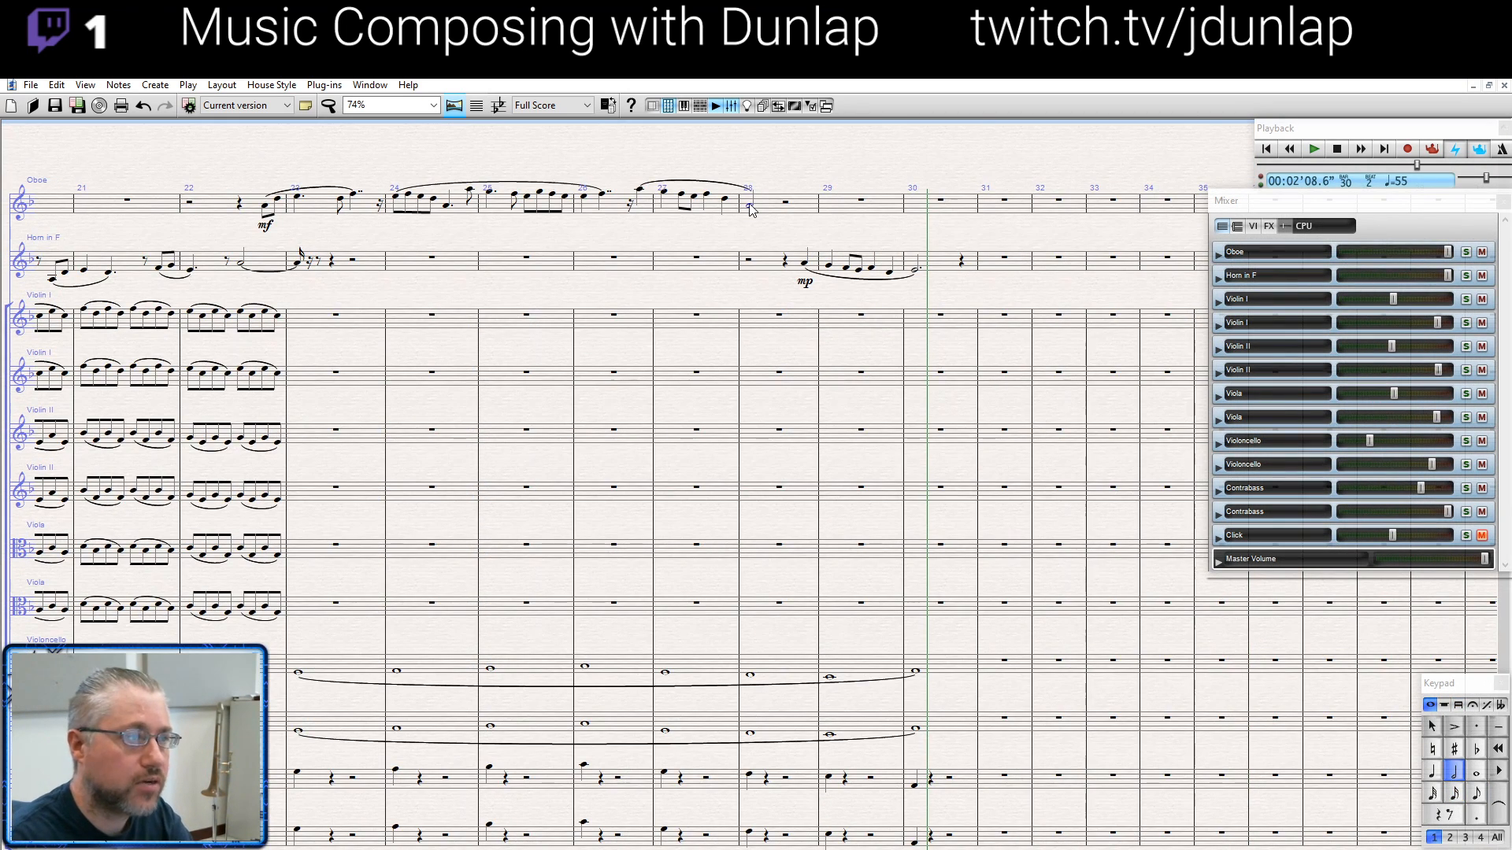
pyautogui.click(749, 209)
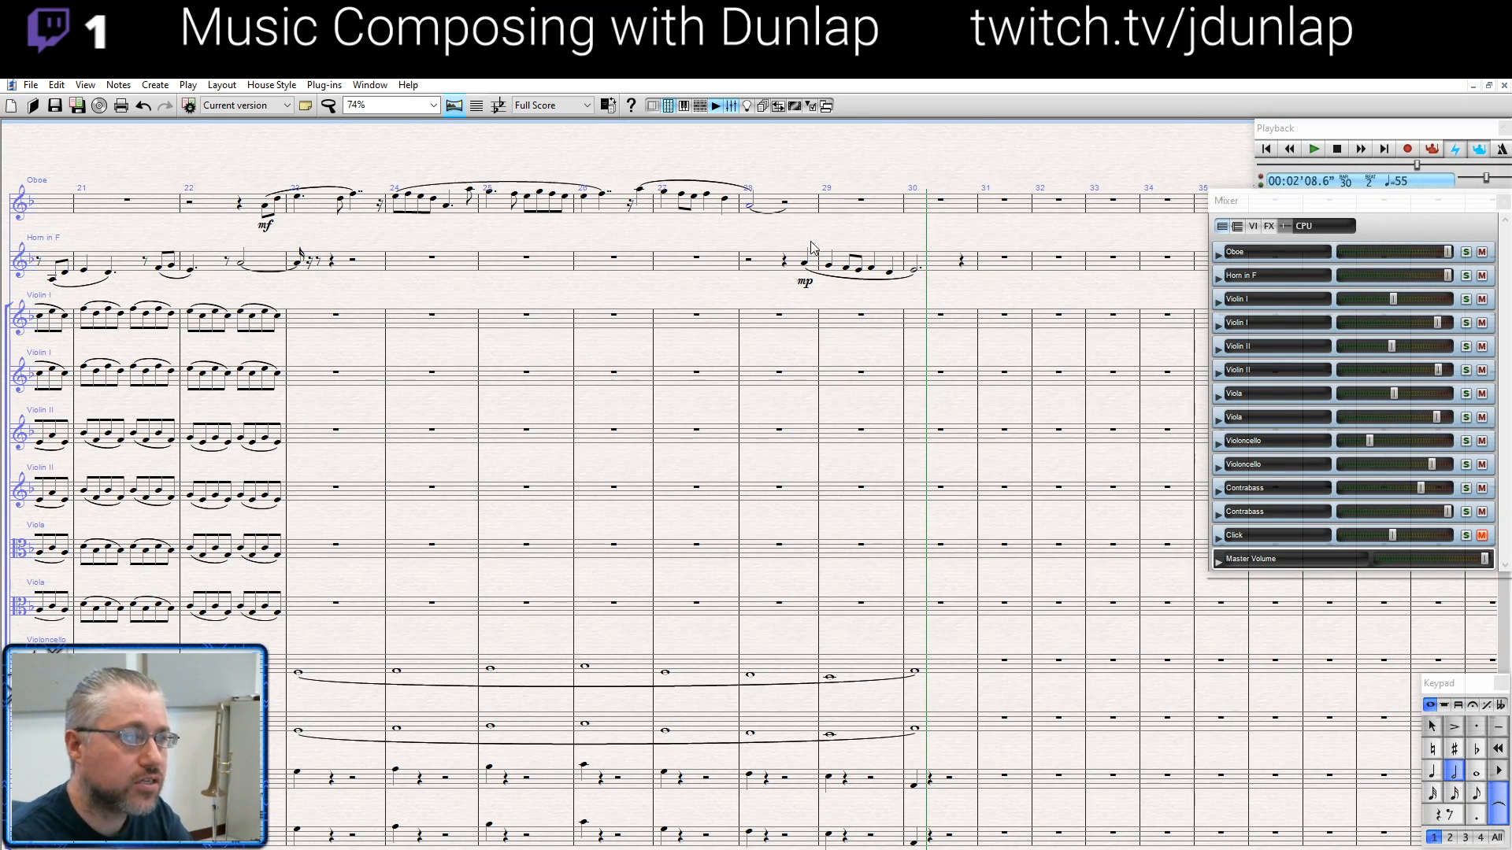
pyautogui.click(1454, 793)
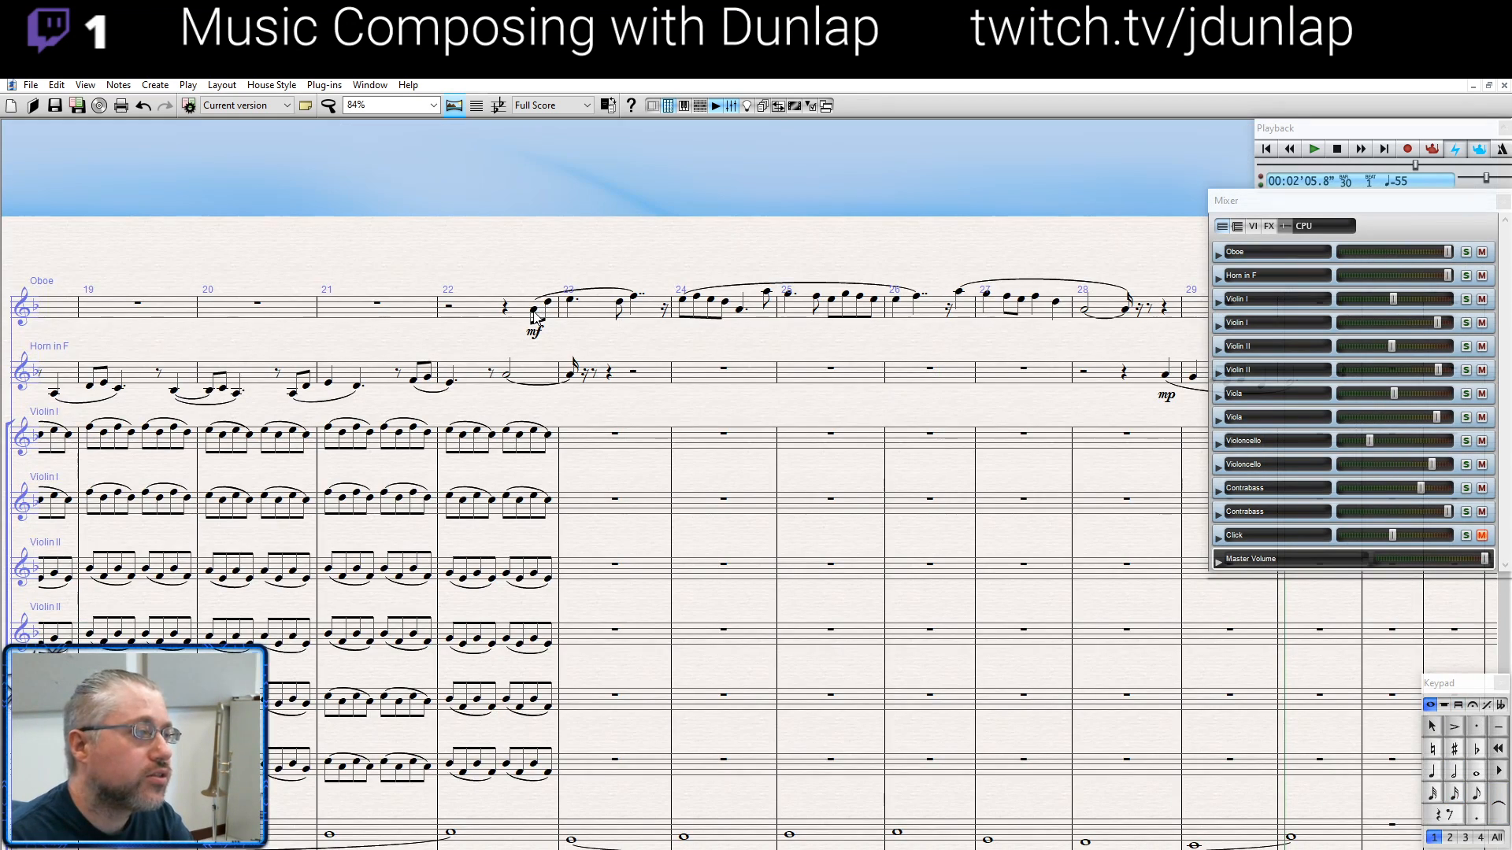
# - Select the oboe's pickup note in bar 22, play from there, and stop in bar 30
pyautogui.click(533, 311)
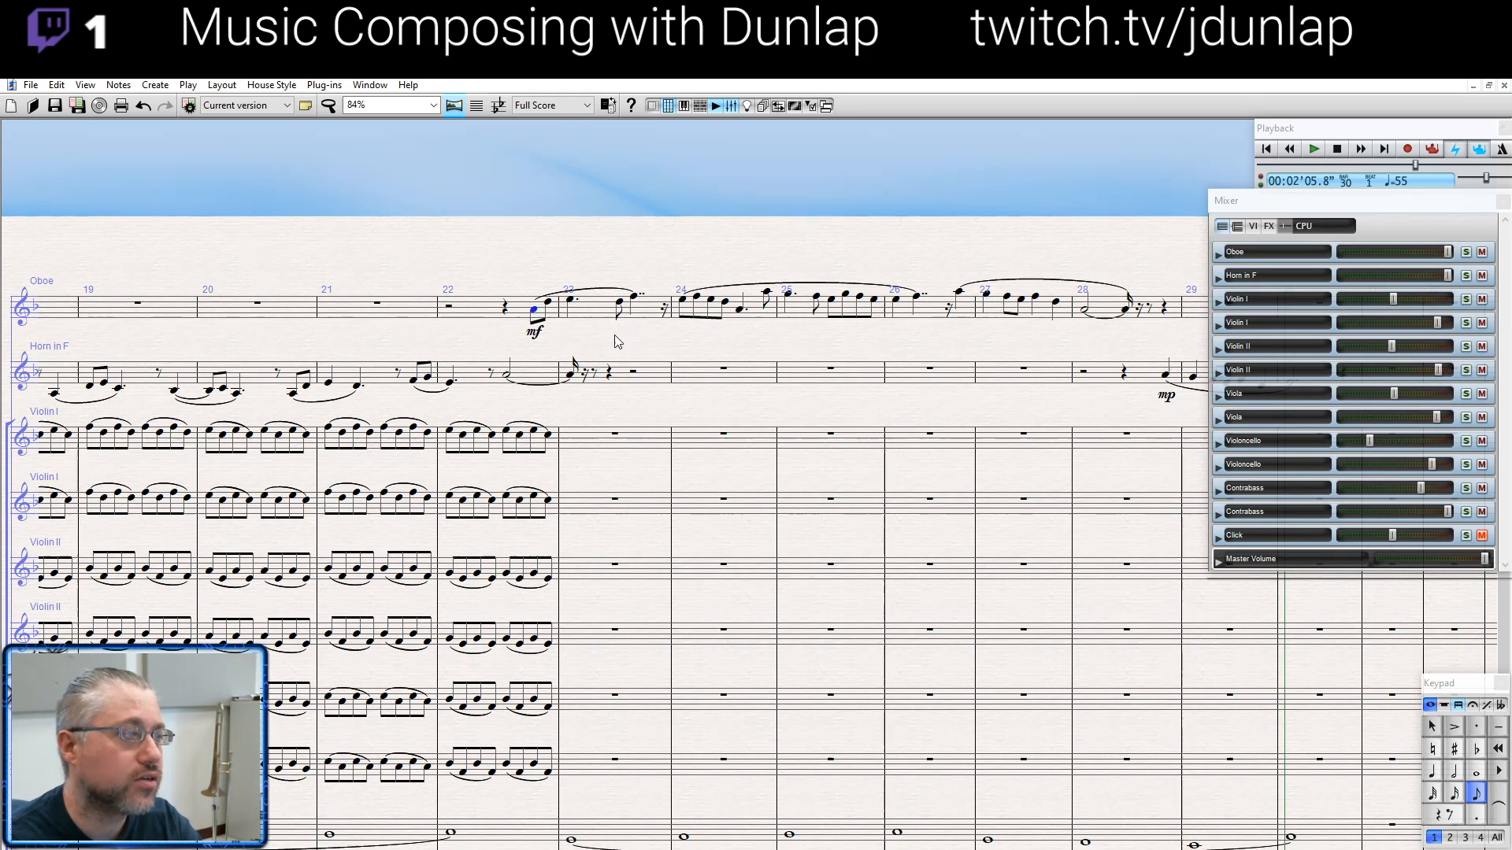
pyautogui.press('p')
pyautogui.scroll(-4, 701, 359)
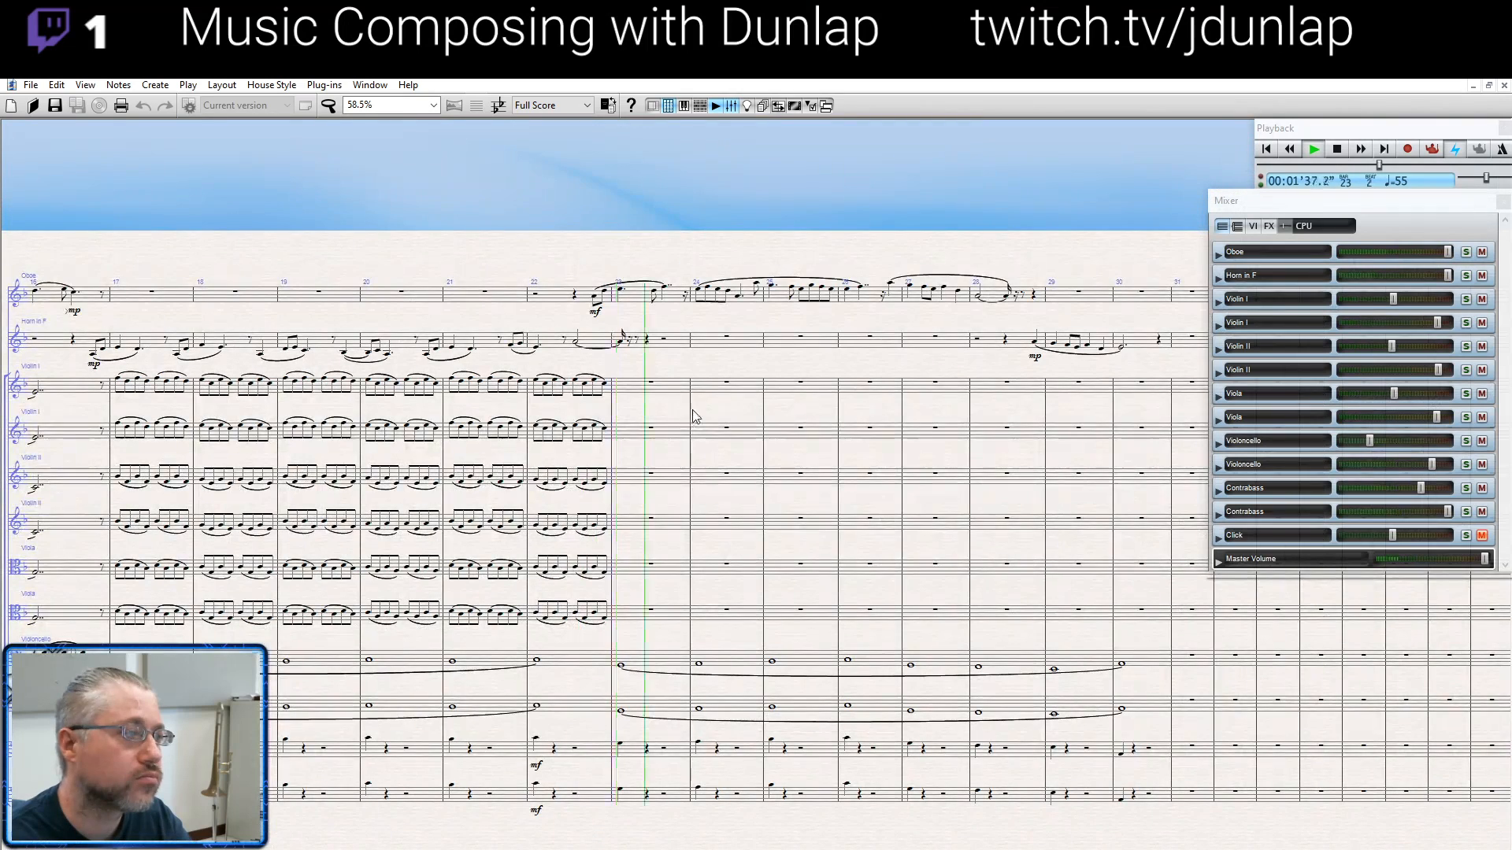
pyautogui.moveTo(693, 416); pyautogui.dragTo(615, 400)
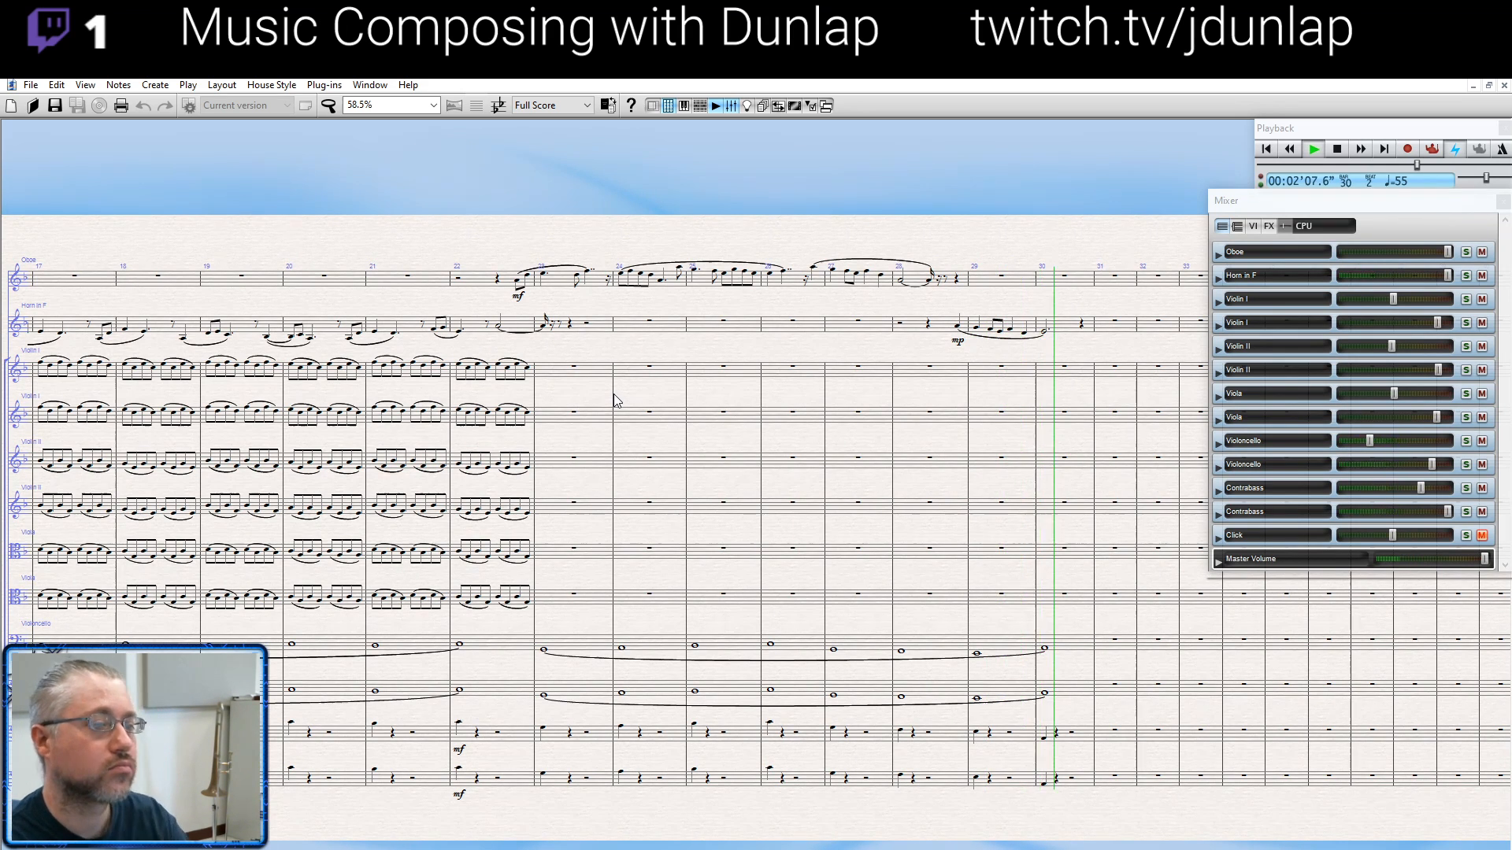
pyautogui.press('space')
# - Shorten the long oboe slur that starts in bar 24 so it ends within bar 24
pyautogui.scroll(2, 757, 346)
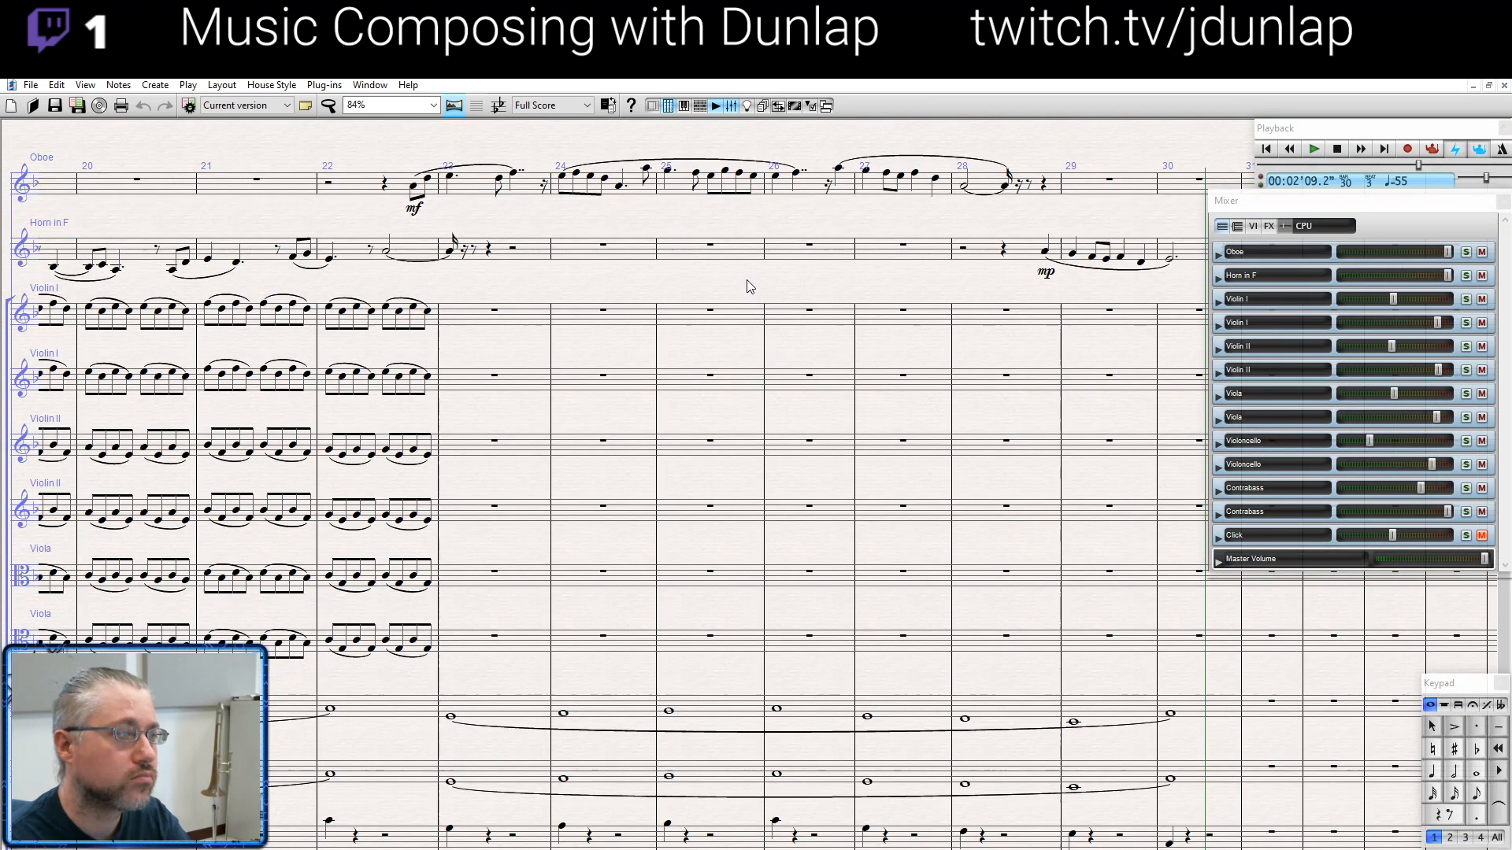
pyautogui.moveTo(749, 287); pyautogui.dragTo(821, 453)
pyautogui.click(857, 322)
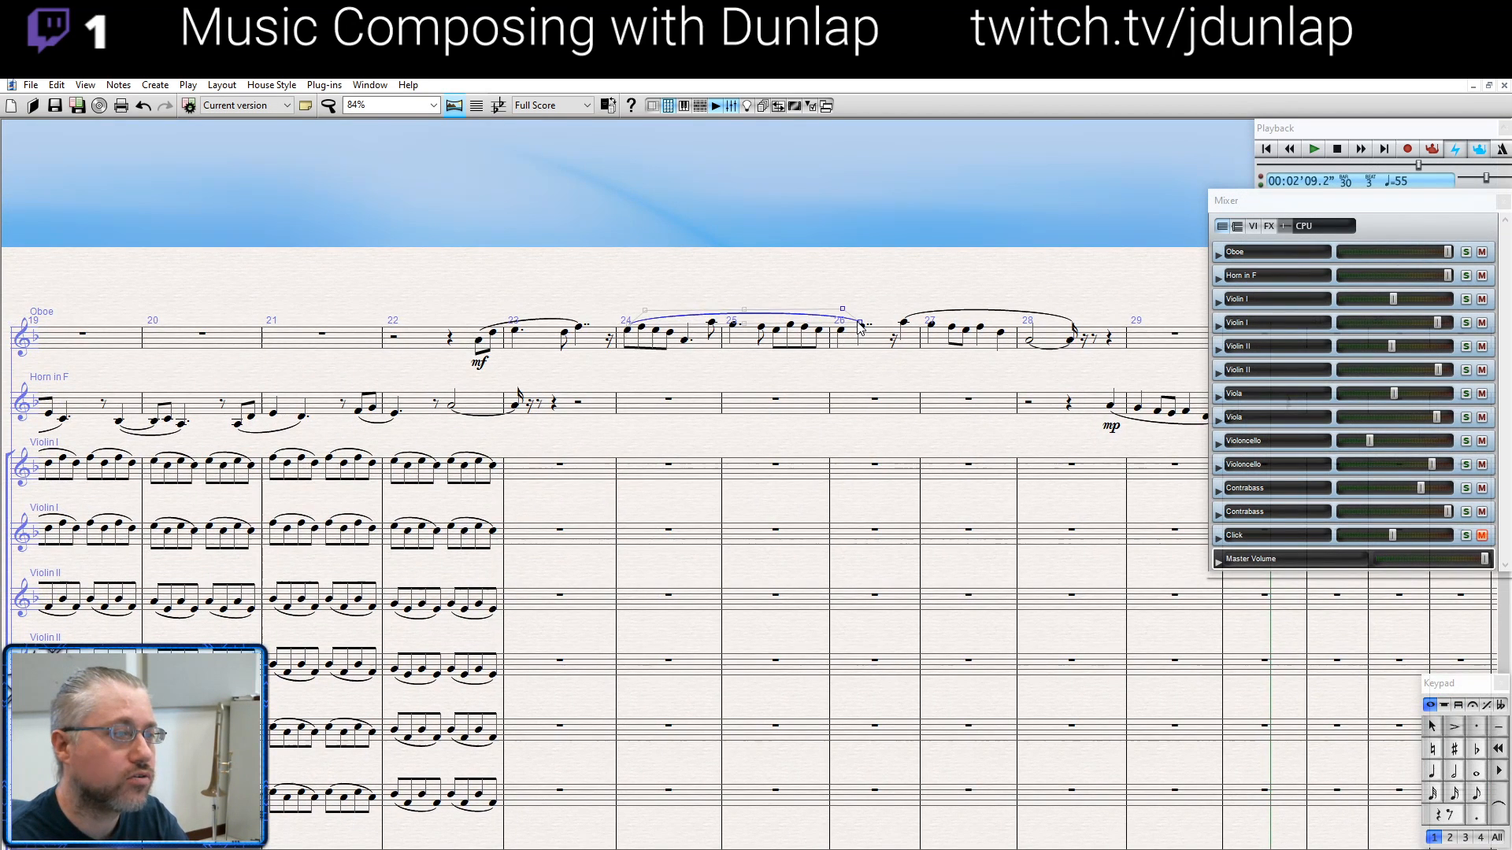
pyautogui.hotkey('shift', 'space')
pyautogui.hotkey('shift', 'space')
pyautogui.hotkey('shift', 'space')
pyautogui.hotkey('shift', 'space')
pyautogui.hotkey('shift', 'space')
pyautogui.hotkey('shift', 'space')
pyautogui.hotkey('shift', 'space')
pyautogui.hotkey('shift', 'space')
pyautogui.hotkey('shift', 'space')
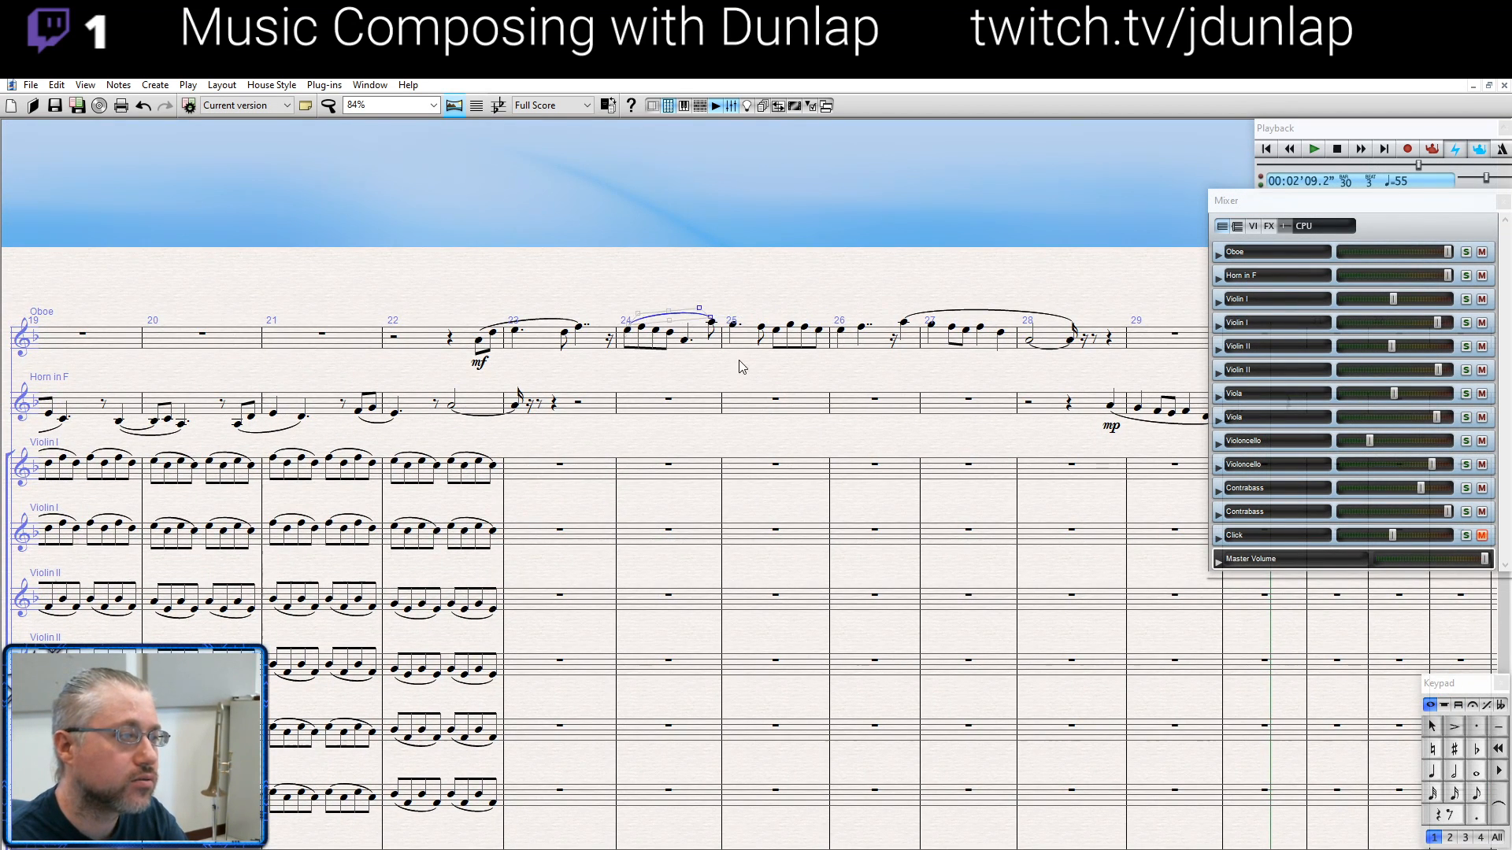
# - Add a new oboe slur from the last eighth note of bar 24 and extend it to bar 26
pyautogui.click(713, 324)
pyautogui.press('s')
pyautogui.press('space')
pyautogui.press('space')
pyautogui.press('space')
pyautogui.press('space')
pyautogui.press('space')
pyautogui.press('space')
pyautogui.press('space')
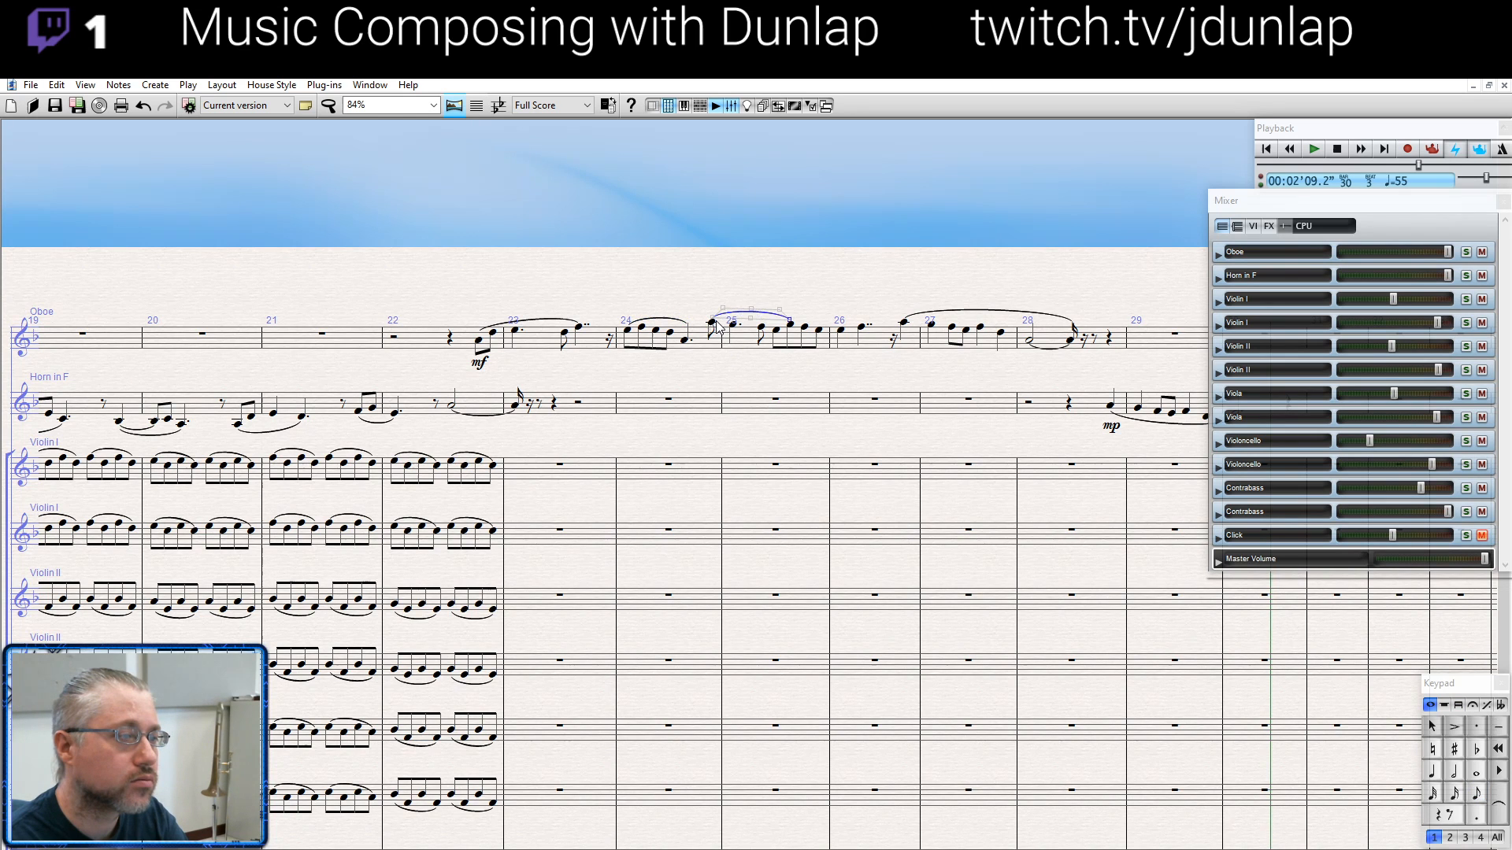
# - Mark the cellos and contrabasses f in bar 23, the cellos mf in bar 28 and mp in bar 30, and the contrabasses mf in bar 26
pyautogui.moveTo(847, 283); pyautogui.dragTo(835, 92)
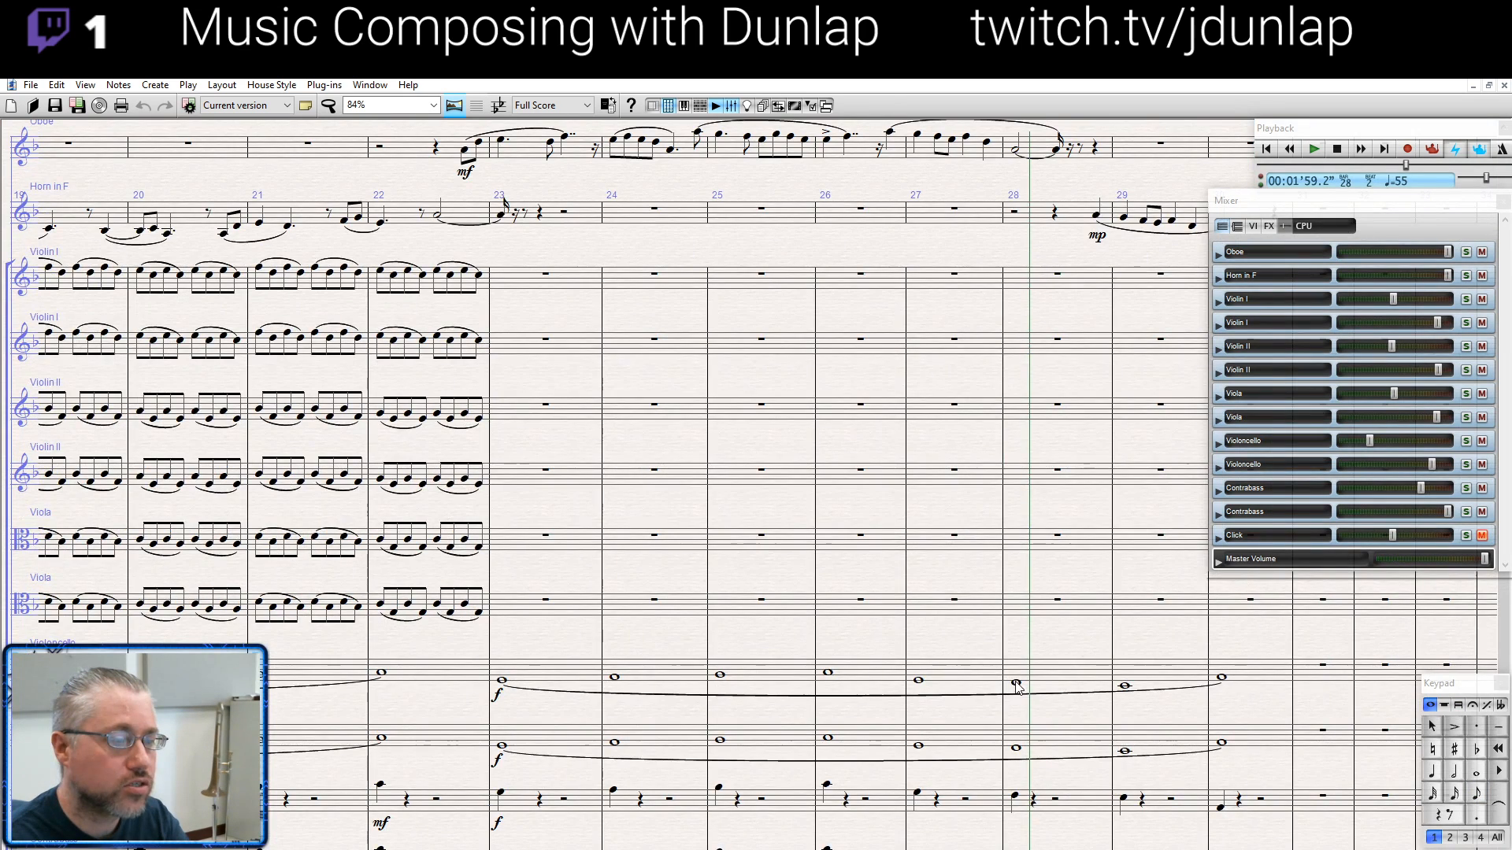
pyautogui.click(1017, 683)
pyautogui.press('p')
pyautogui.moveTo(1061, 703); pyautogui.dragTo(854, 612)
pyautogui.hotkey('ctrl', 'e')
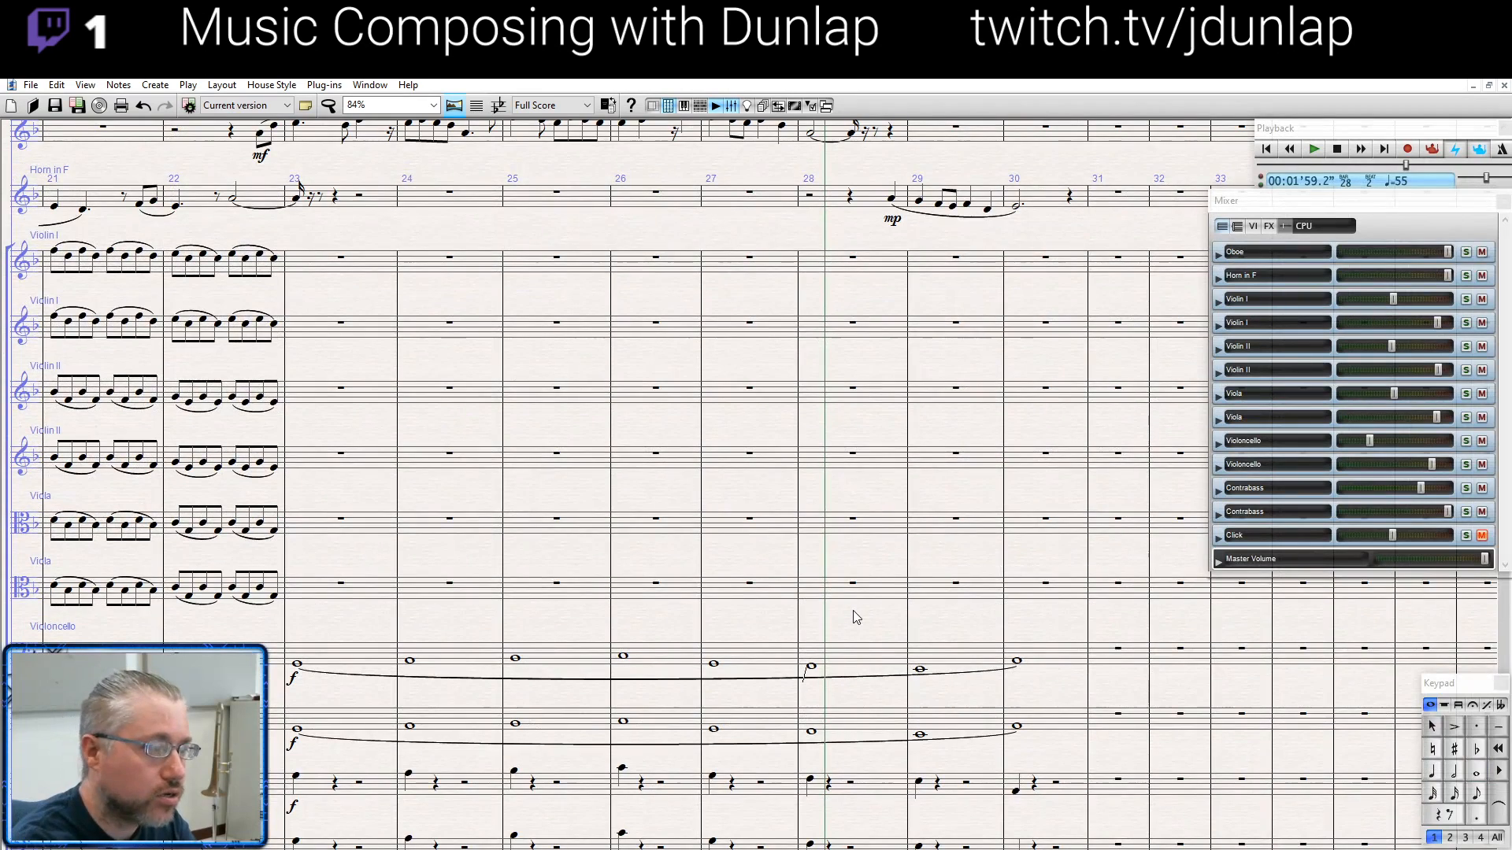
pyautogui.hotkey('ctrl', 'm')
pyautogui.hotkey('ctrl', 'f')
# - Delete the mf marks in bar 29 of both contrabass staves
pyautogui.click(1084, 781)
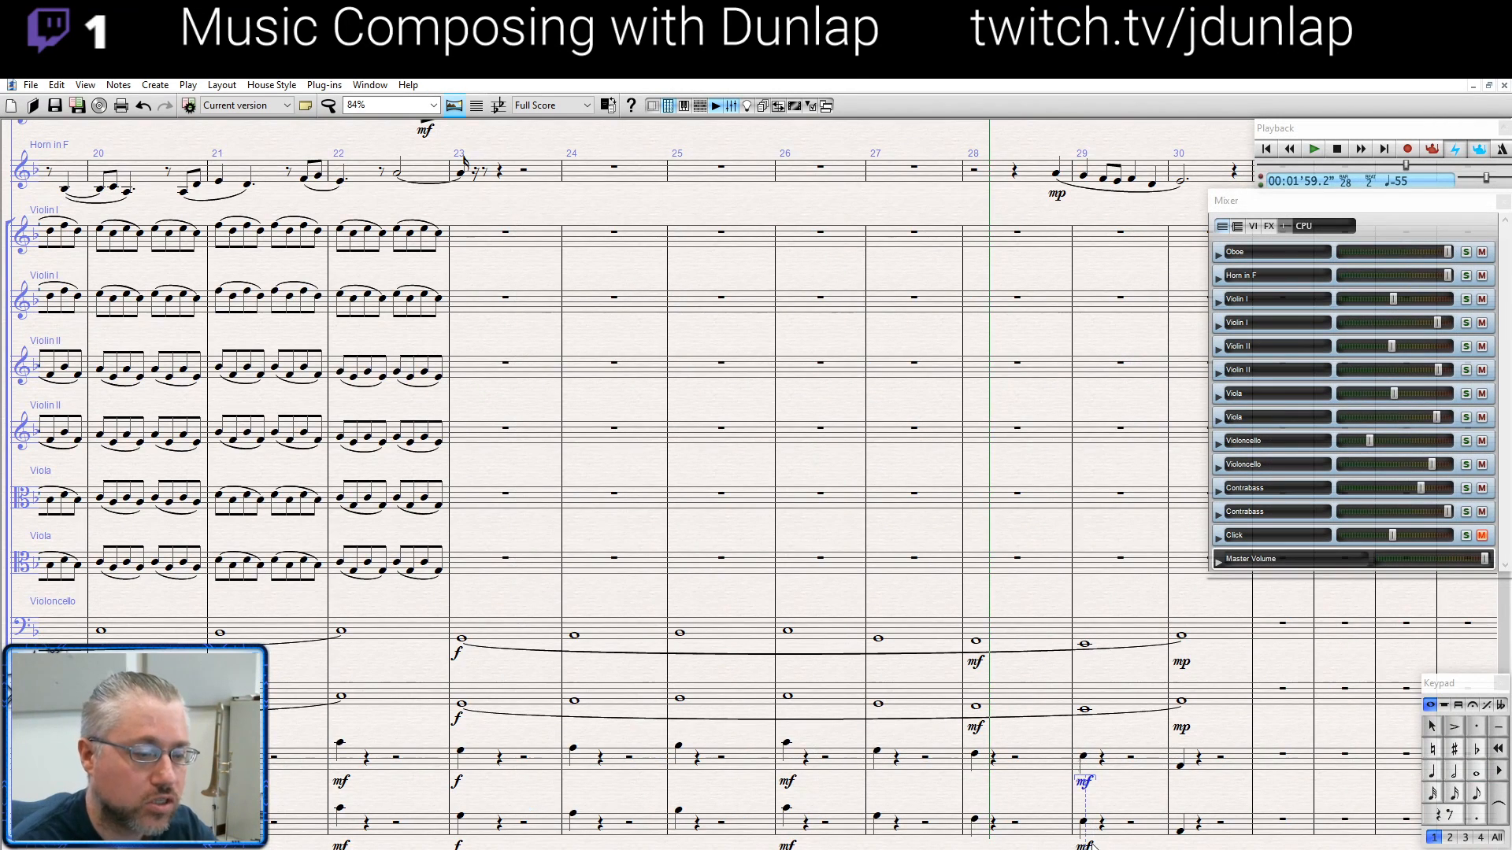
pyautogui.press('Delete')
pyautogui.click(1084, 844)
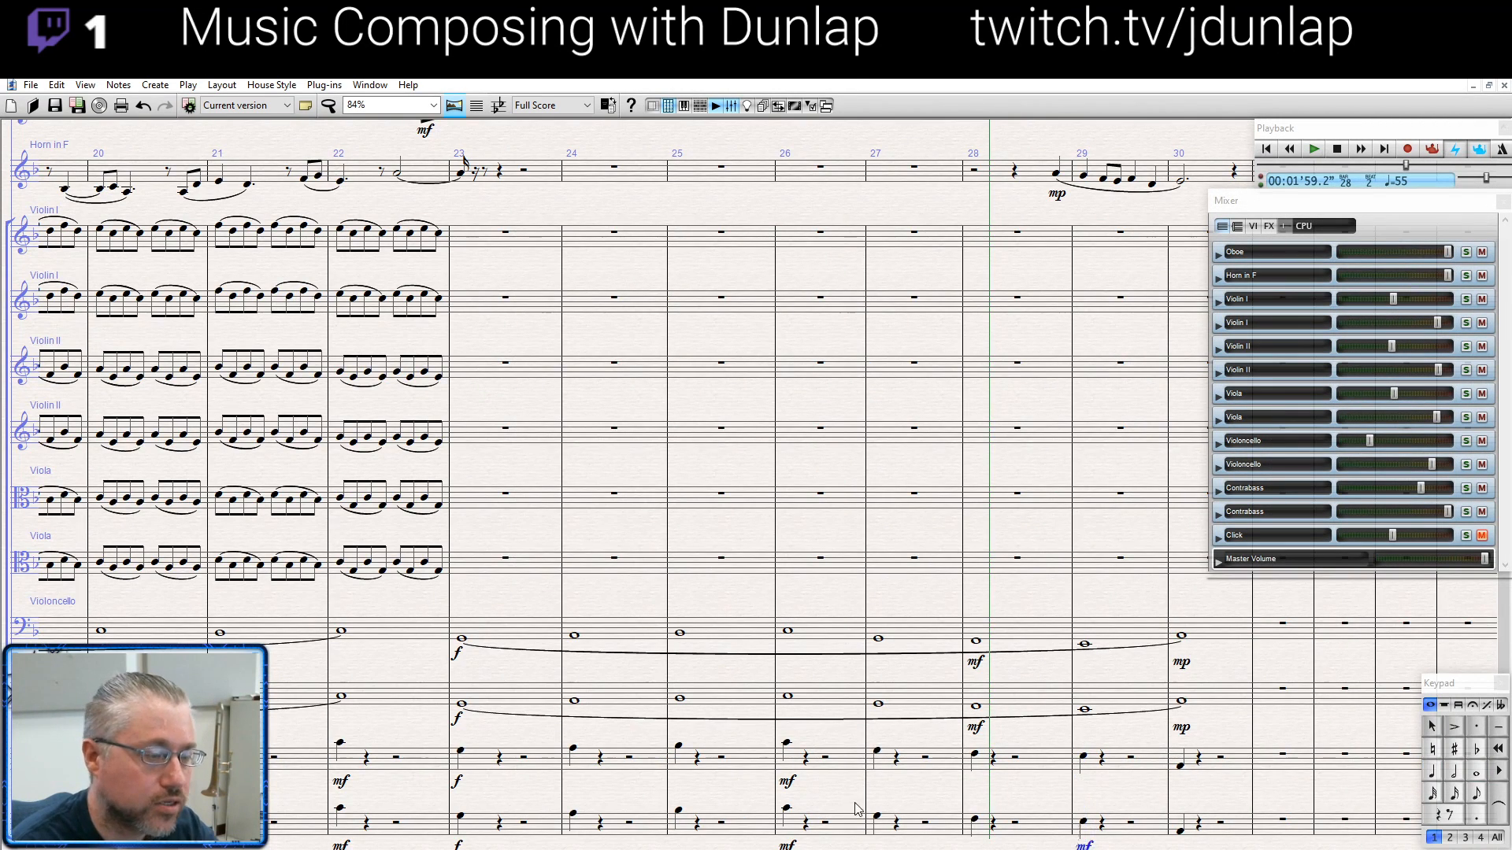
pyautogui.press('Delete')
# - Play back the passage with the new low-string dynamics and stop in bar 30
pyautogui.press('p')
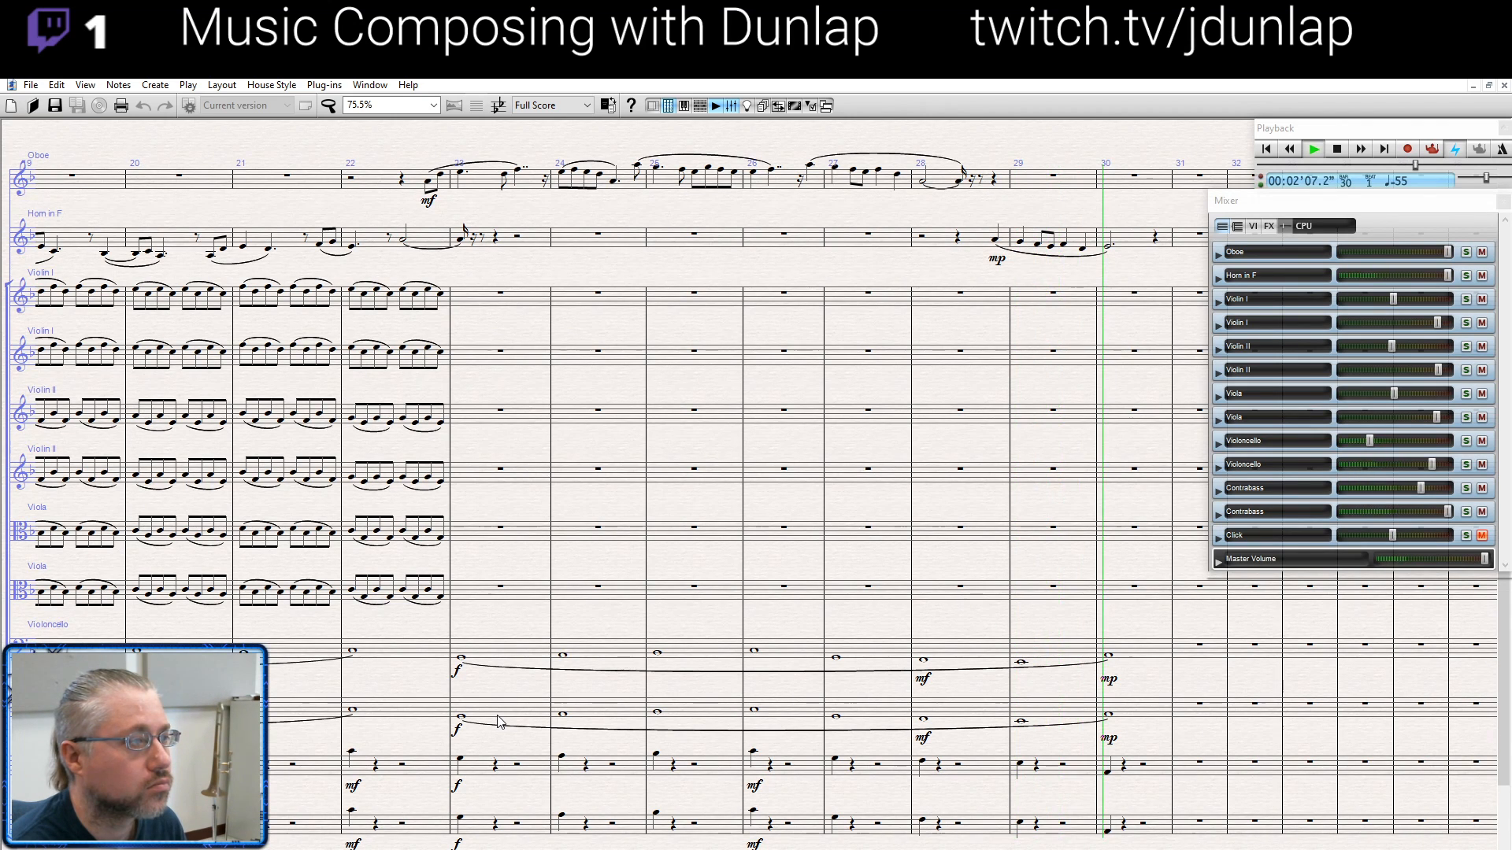
pyautogui.press('space')
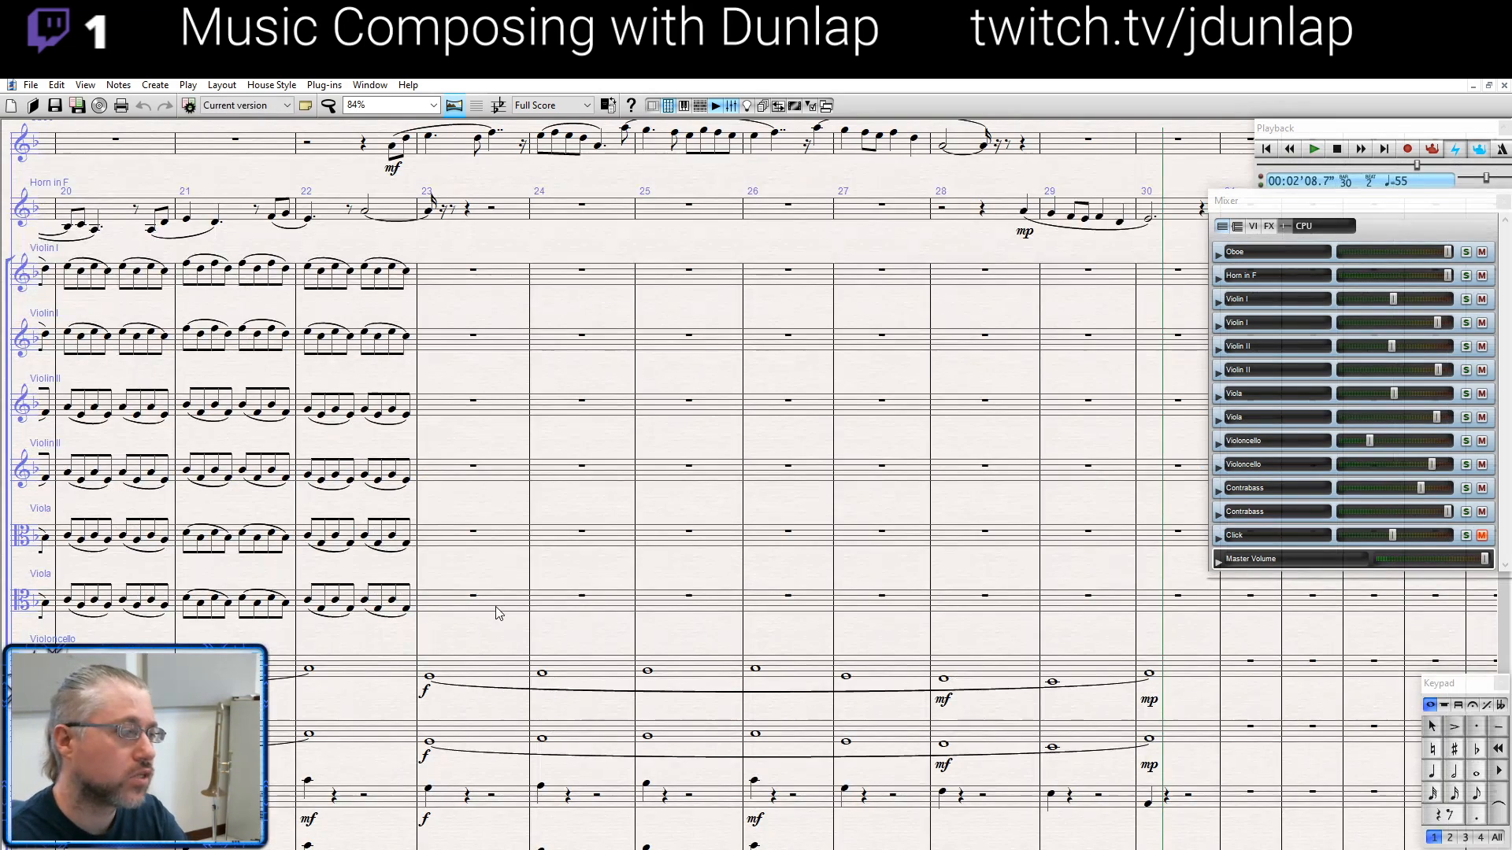
# - Enter a whole note in bar 23 of the upper Violin I staff and re-enter the whole note in bar 24 of the upper Violin II staff
pyautogui.moveTo(486, 638); pyautogui.dragTo(703, 650)
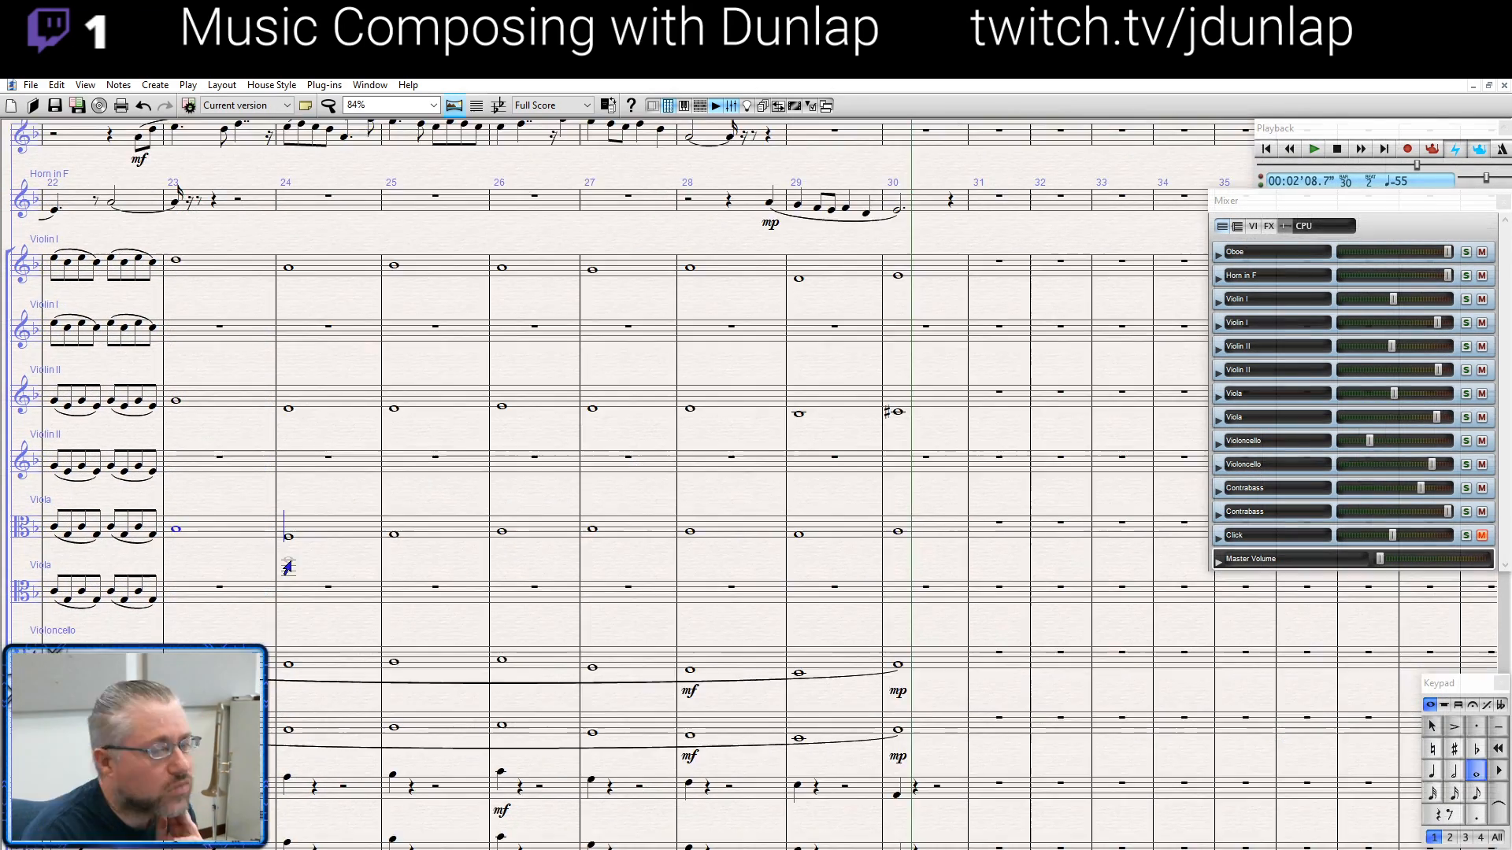
pyautogui.click(178, 262)
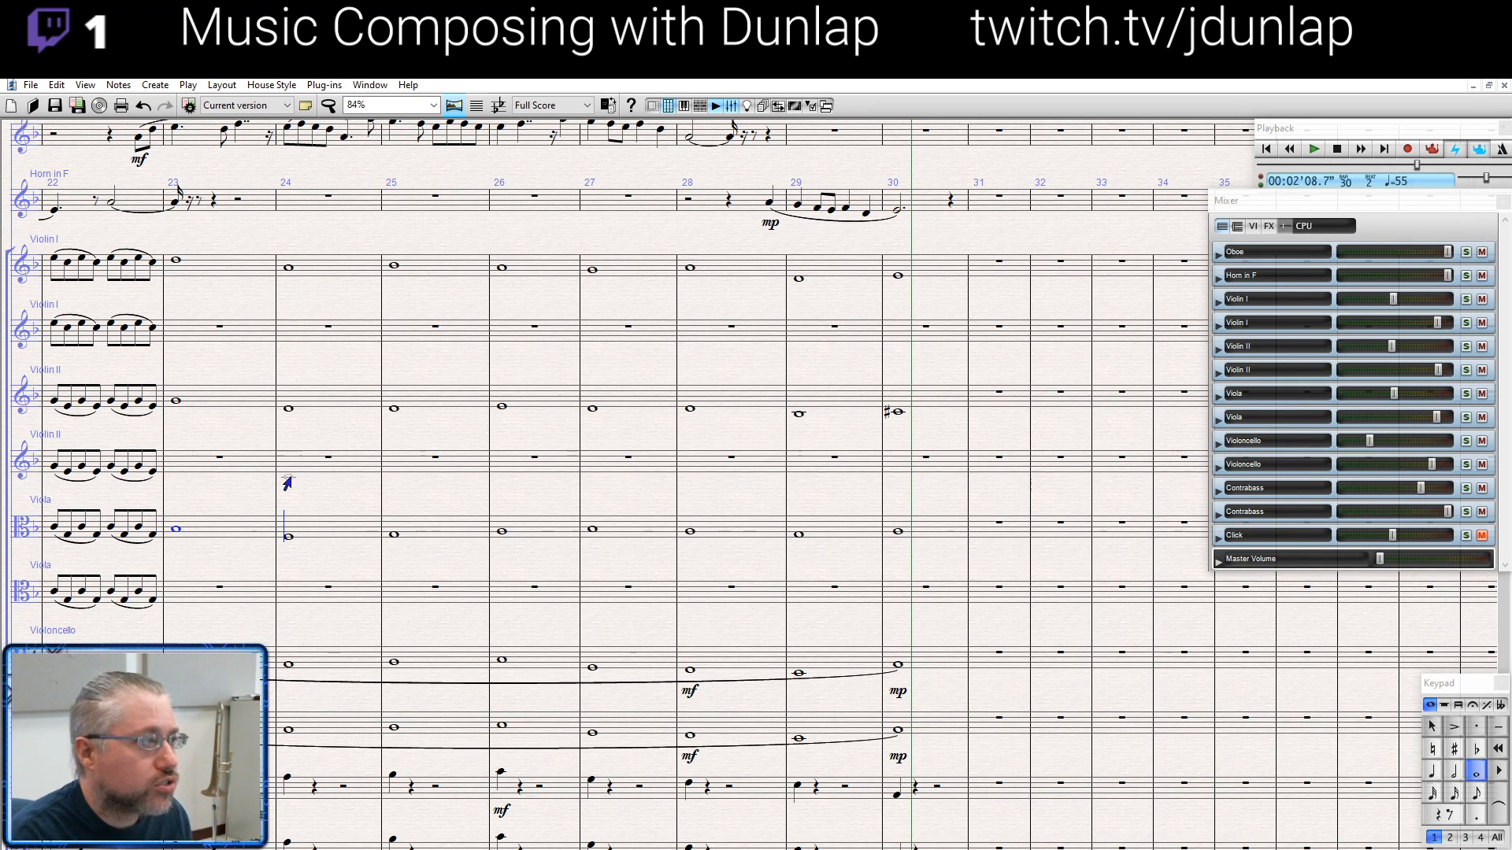
pyautogui.click(282, 410)
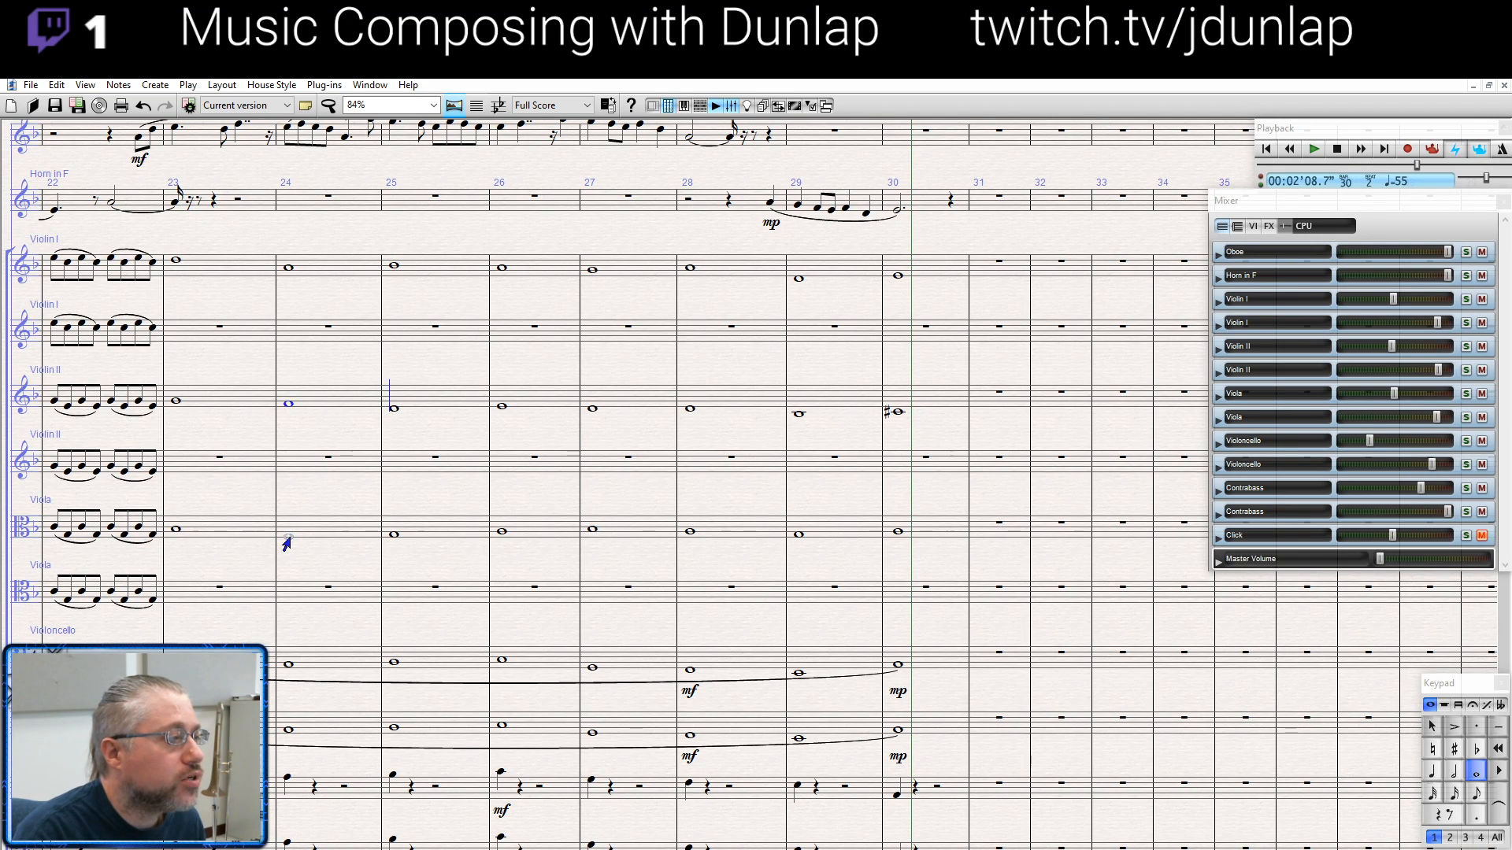
# - Raise the upper viola's whole note in bar 24 and copy the bar 23 p mark to the lower Violin I, Violin II and Viola staves
pyautogui.click(287, 537)
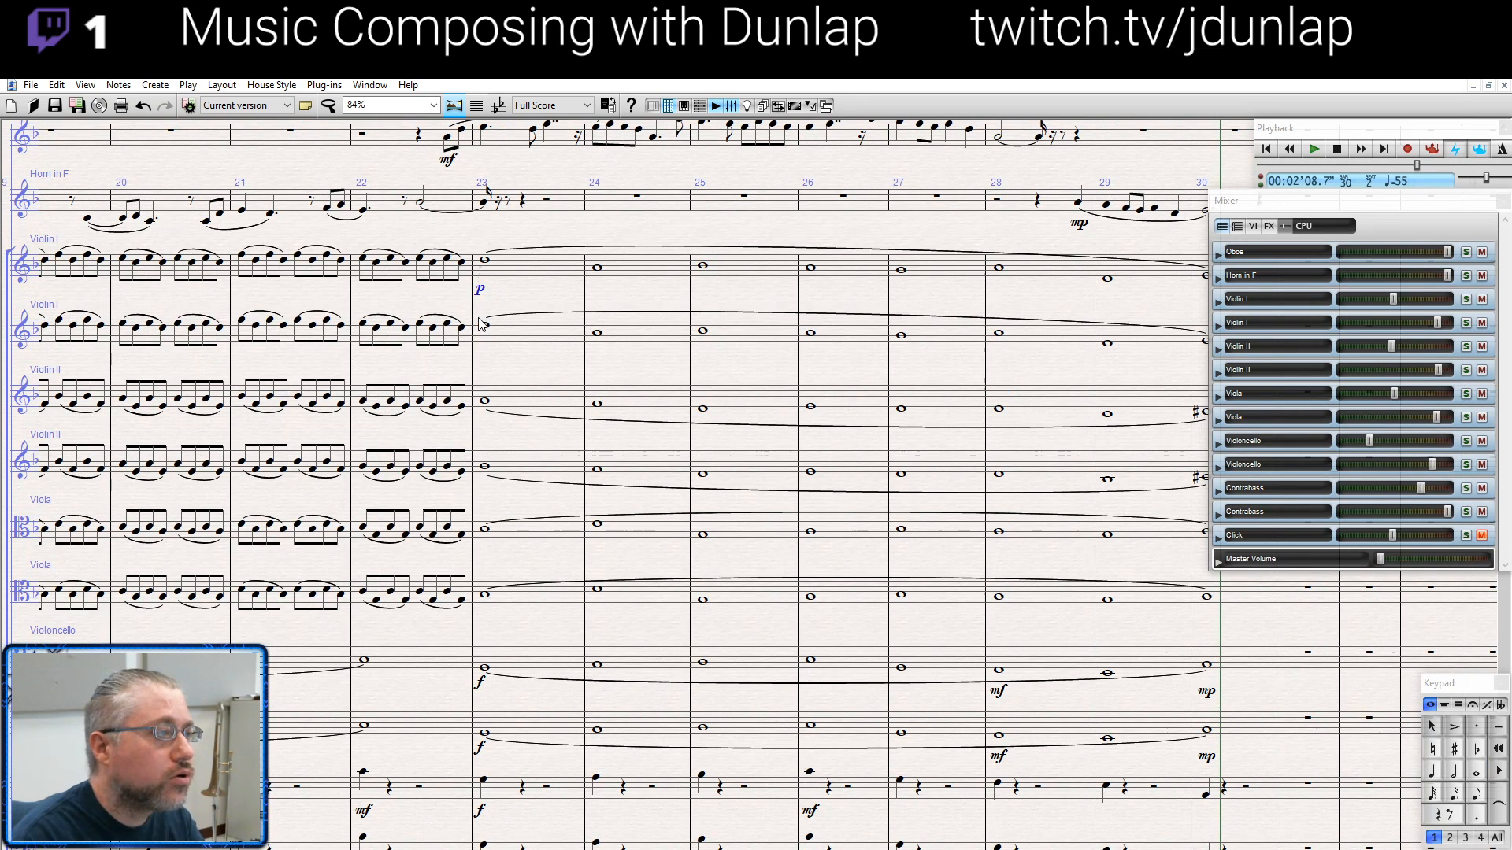
pyautogui.click(484, 329)
pyautogui.hotkey('ctrl', 'v')
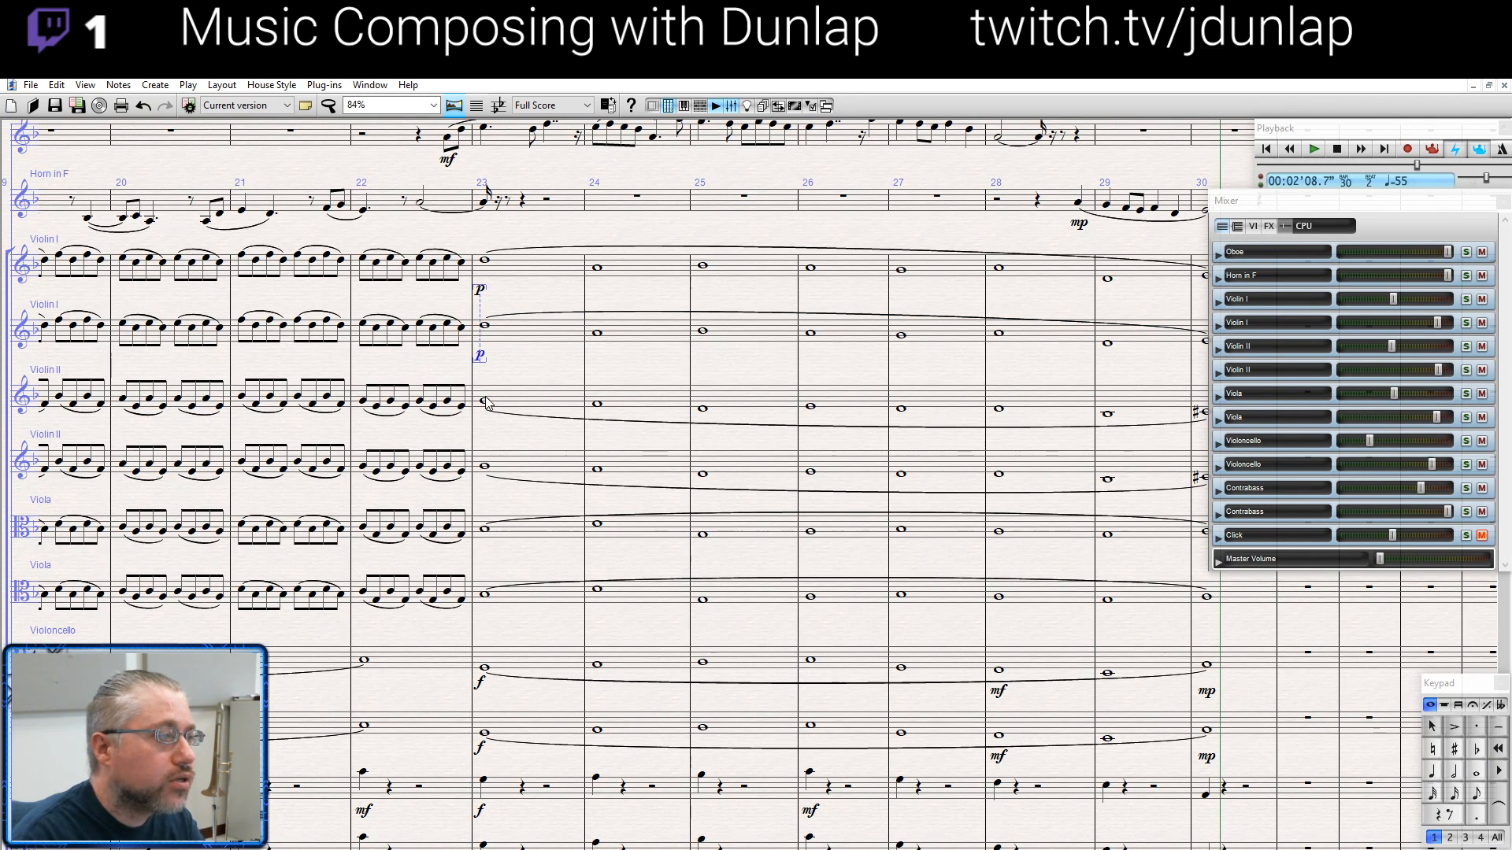
pyautogui.click(486, 402)
pyautogui.write('p')
pyautogui.click(484, 465)
pyautogui.hotkey('ctrl', 'v')
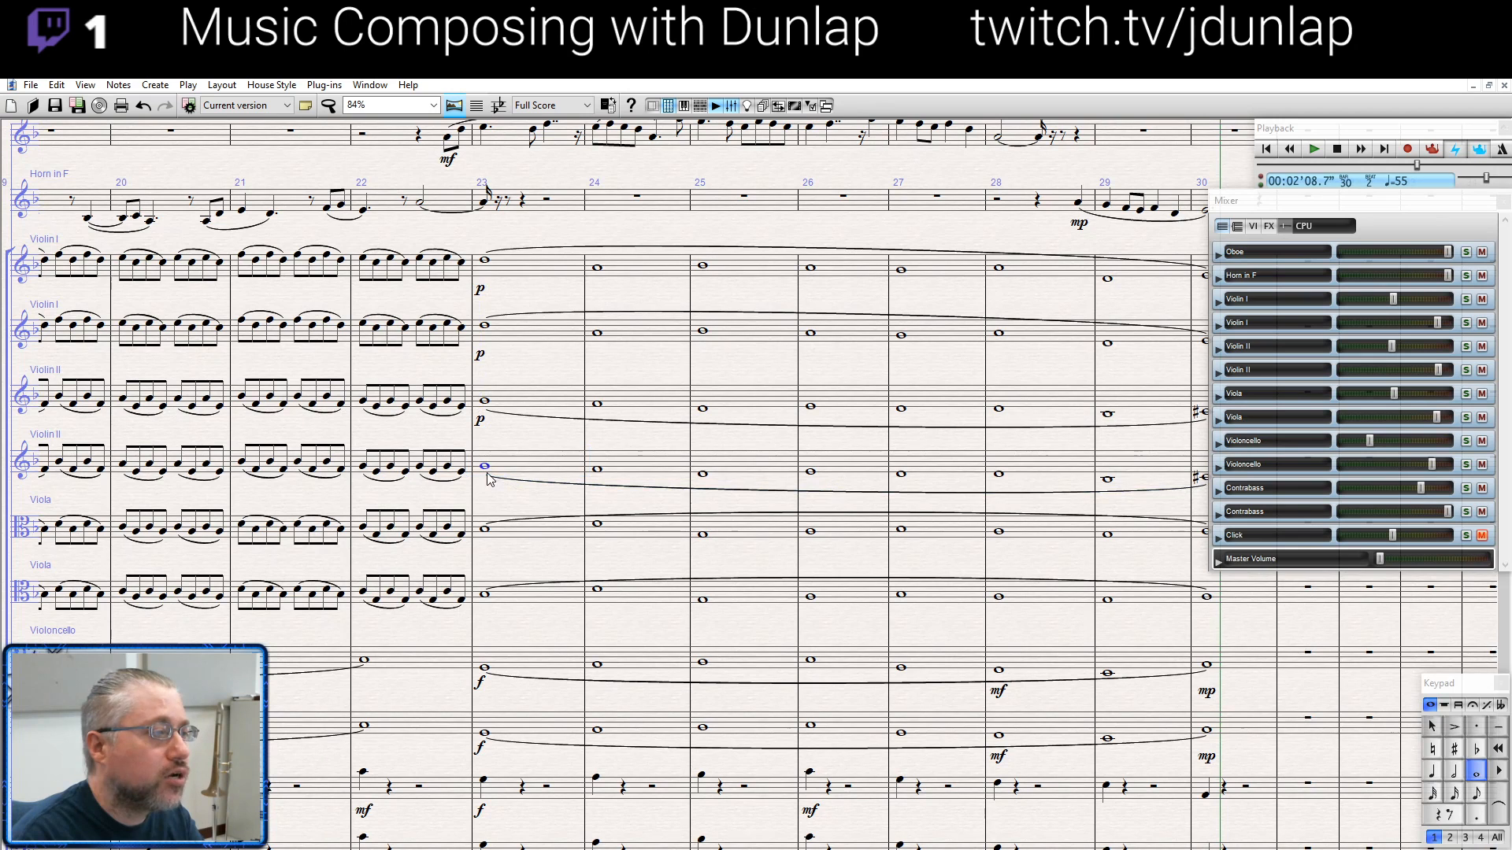
pyautogui.click(485, 529)
pyautogui.hotkey('ctrl', 'v')
pyautogui.click(485, 594)
pyautogui.hotkey('ctrl', 'v')
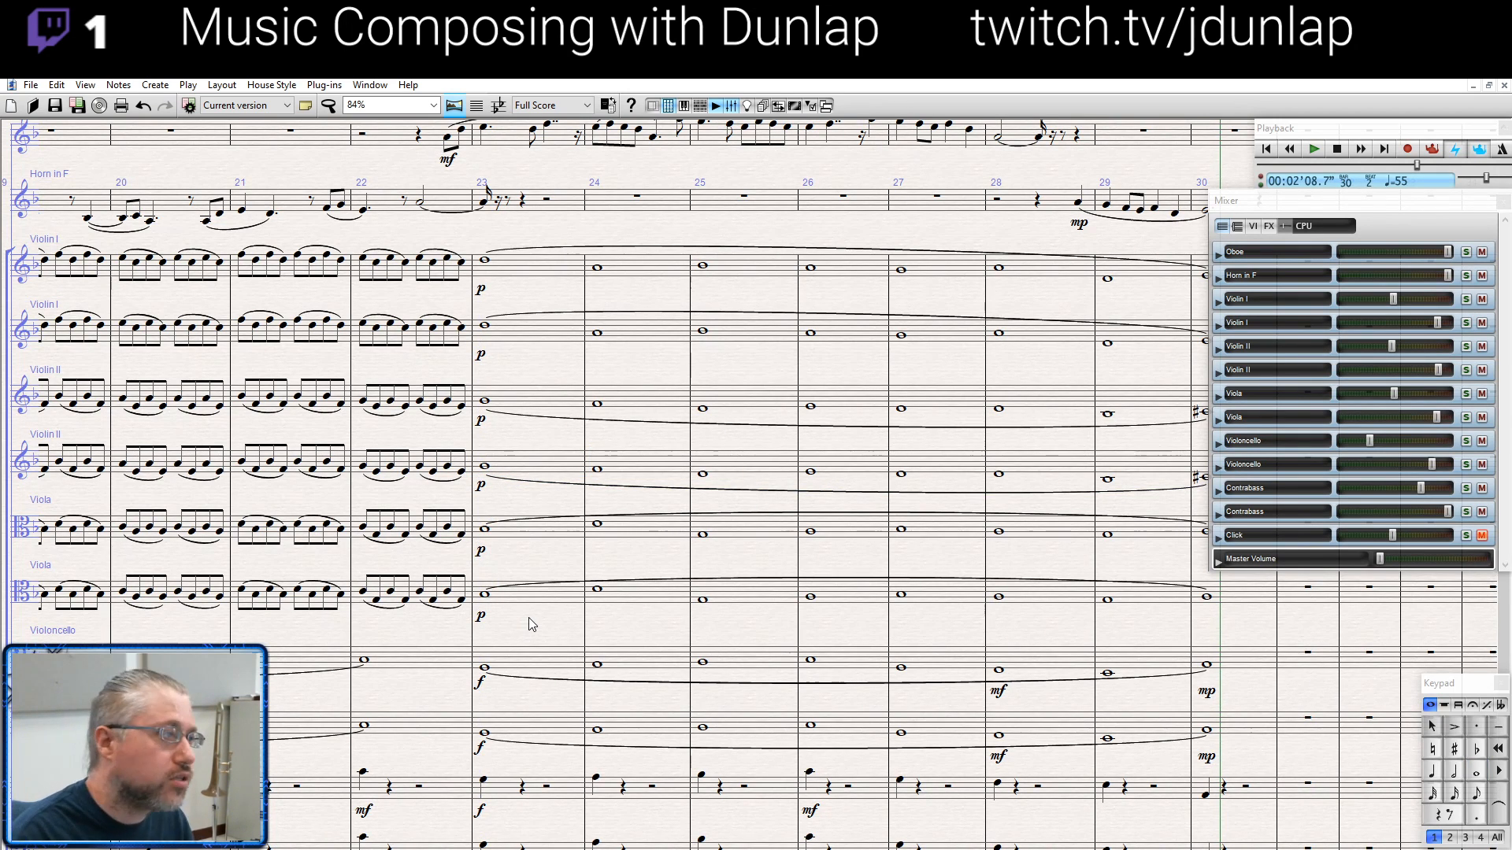
# - Mark both Violin I, both Violin II and both Viola staves pp in bar 29
pyautogui.moveTo(527, 617); pyautogui.dragTo(399, 601)
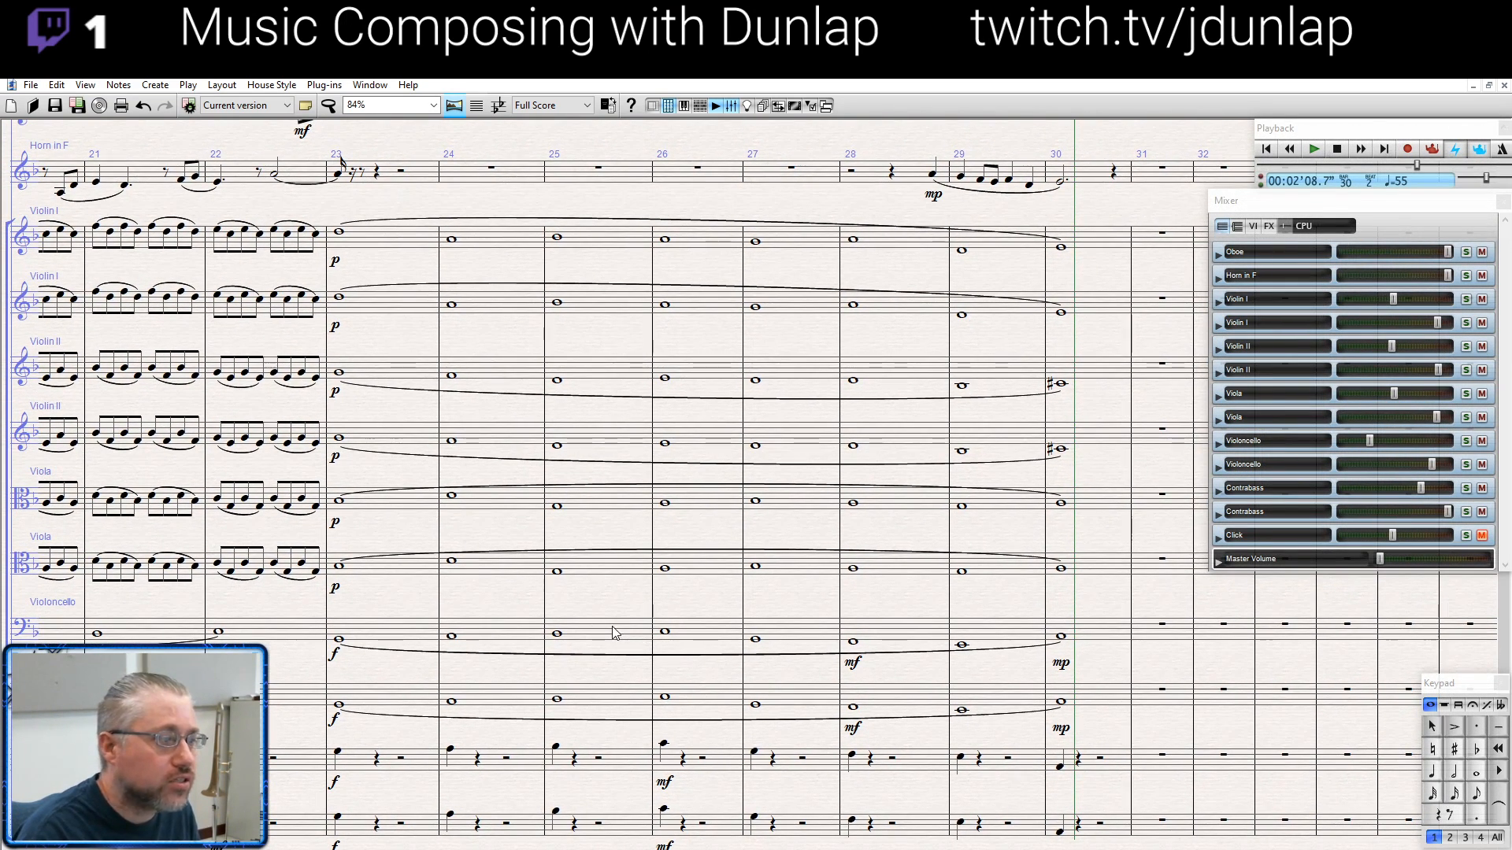
pyautogui.moveTo(606, 607); pyautogui.dragTo(569, 625)
pyautogui.click(925, 277)
pyautogui.write('pp')
pyautogui.click(926, 339)
pyautogui.write('pp')
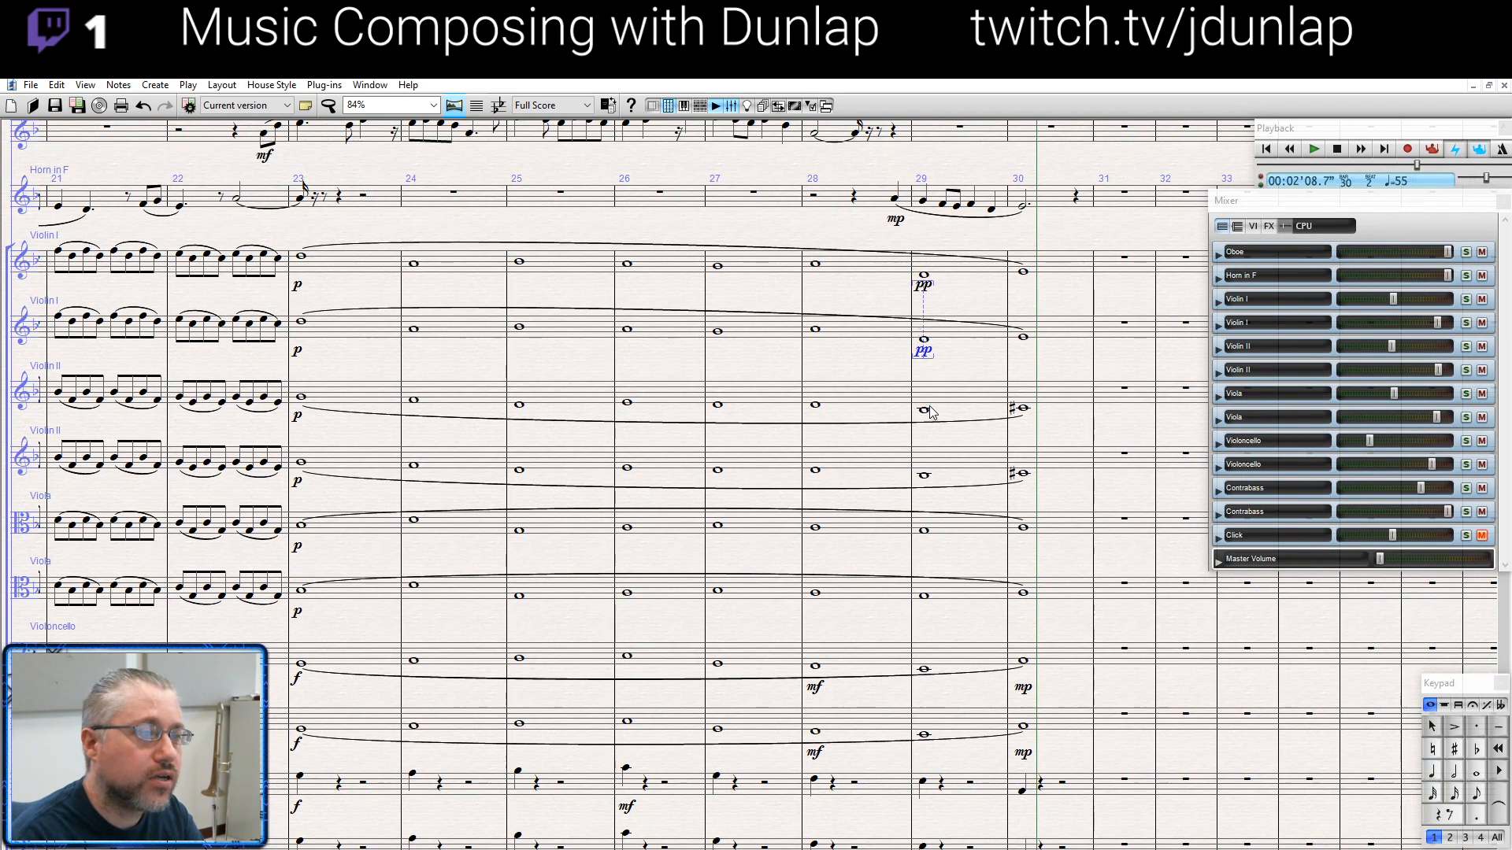
pyautogui.click(925, 410)
pyautogui.hotkey('ctrl', 'v')
pyautogui.click(925, 474)
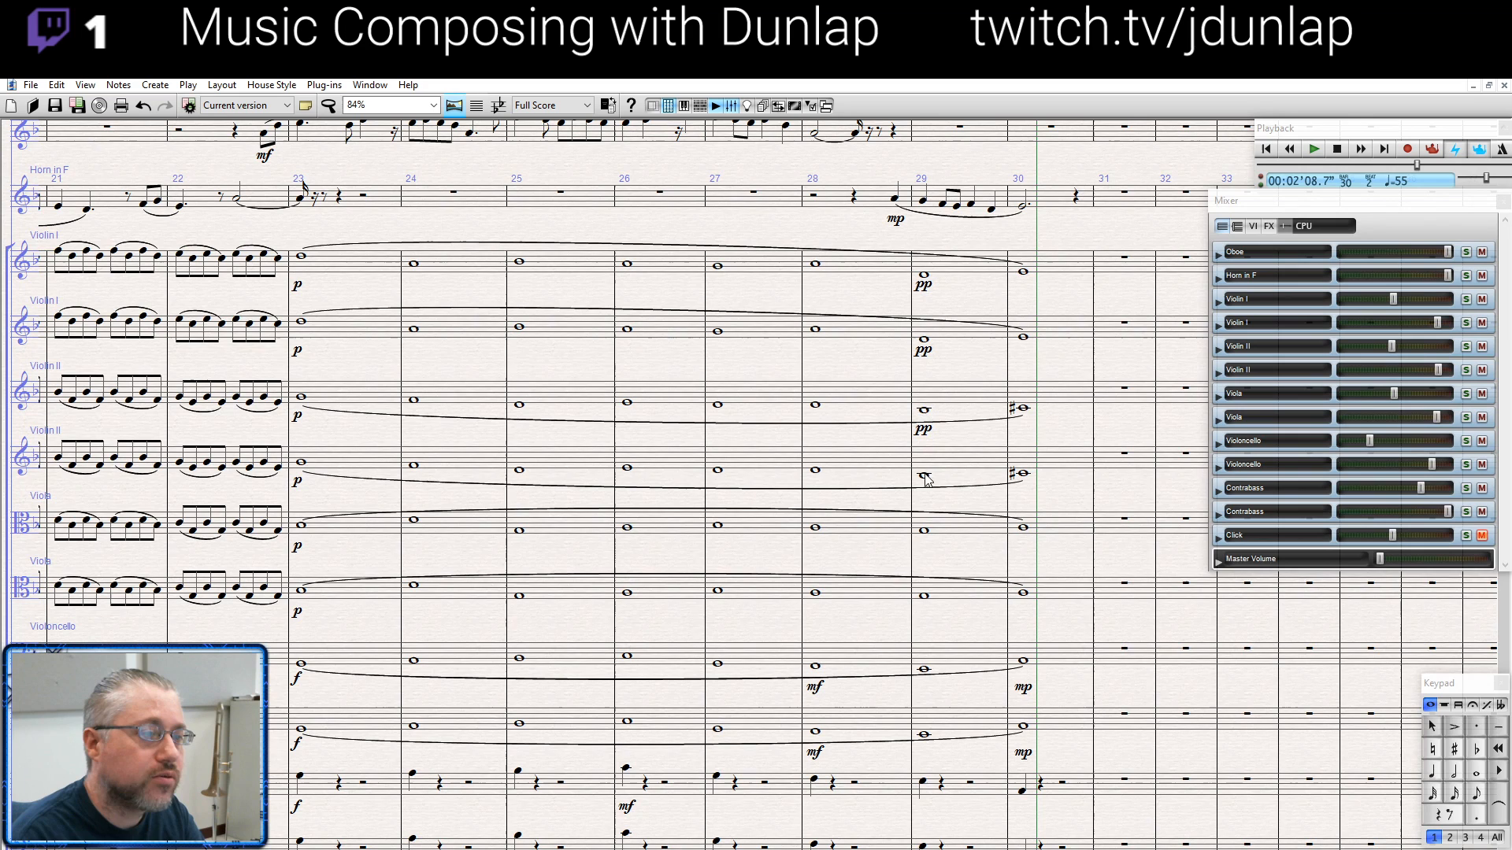
pyautogui.hotkey('ctrl', 'v')
pyautogui.click(926, 532)
pyautogui.hotkey('ctrl', 'v')
pyautogui.click(927, 597)
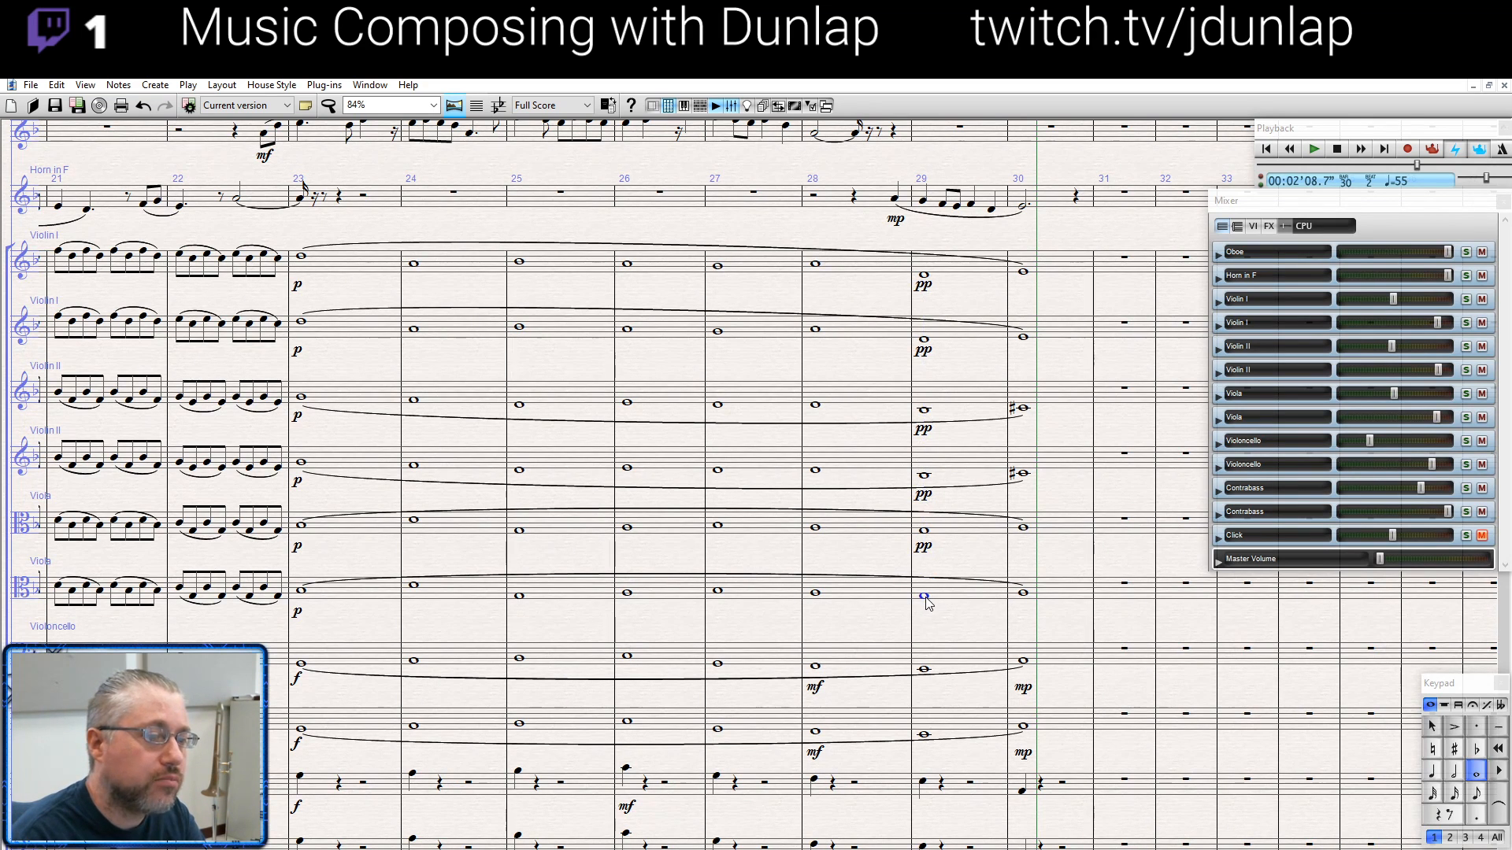
pyautogui.hotkey('ctrl', 'v')
pyautogui.press('Escape')
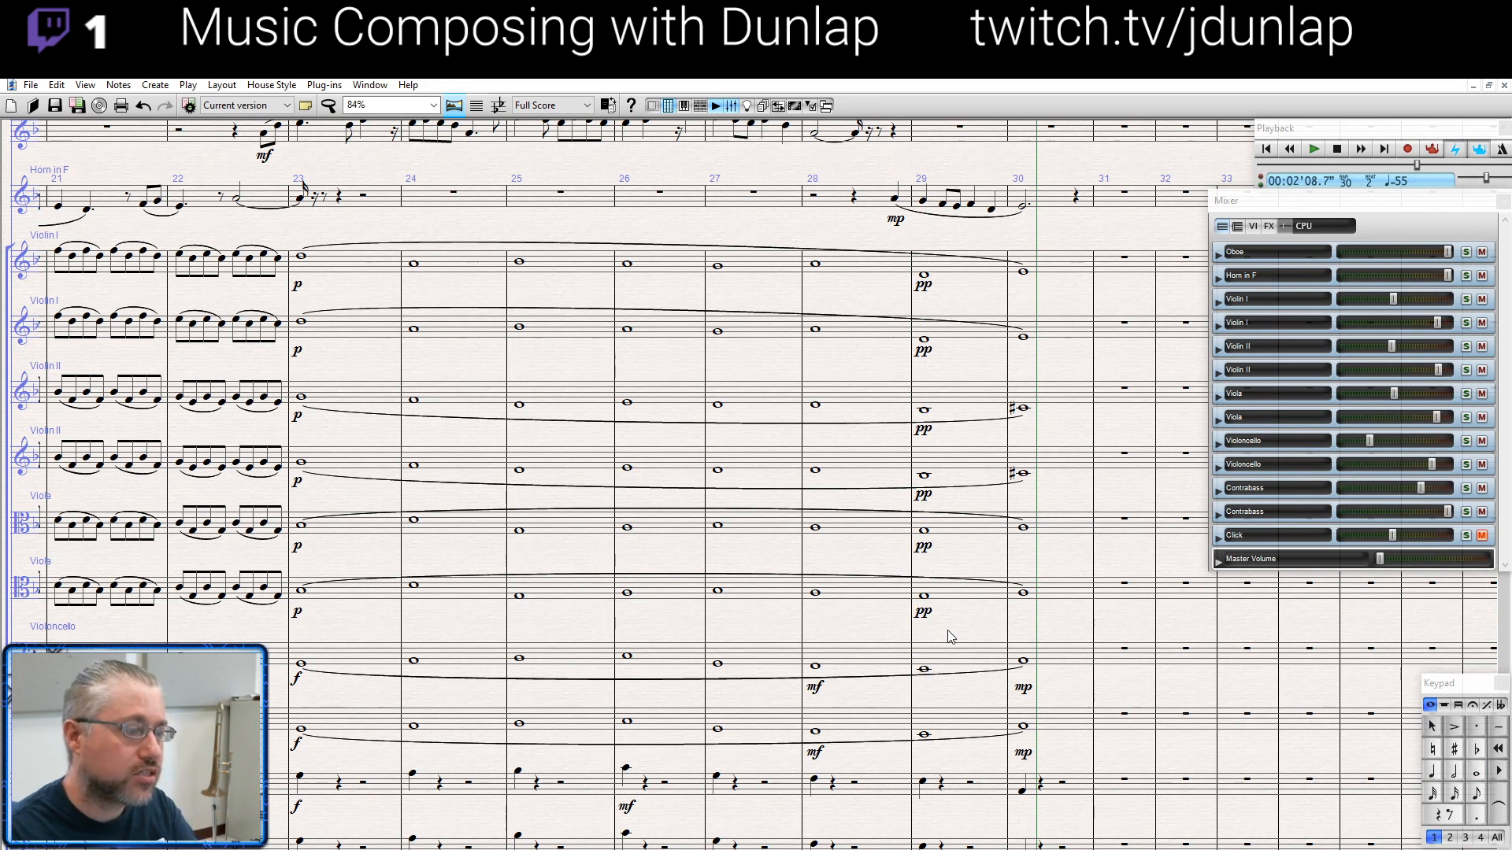
# - Raise the master volume to maximum and play back the passage from bar 22, stopping in bar 27
pyautogui.moveTo(550, 561); pyautogui.dragTo(566, 535)
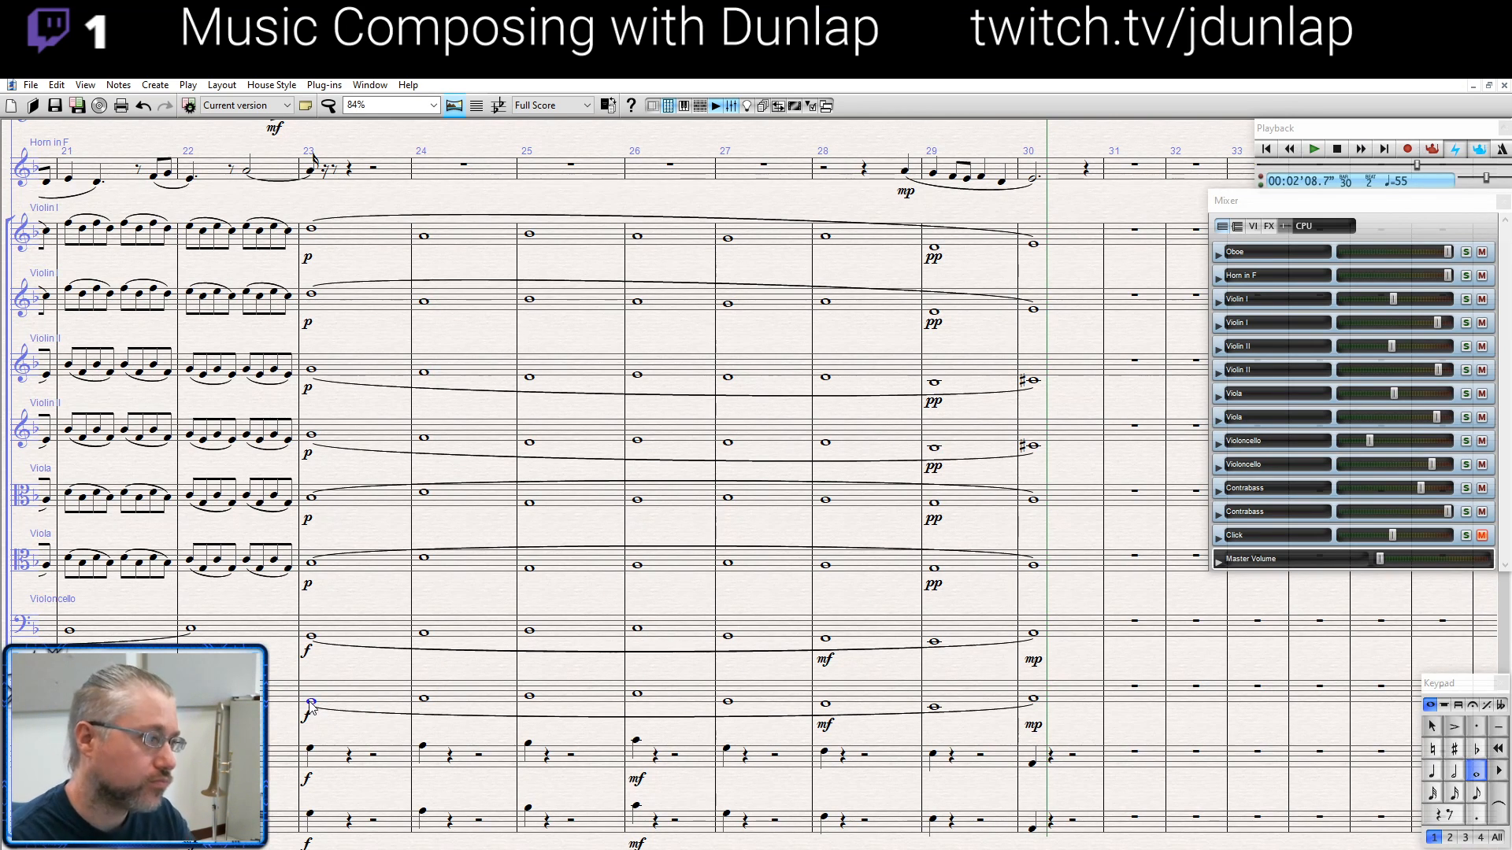
pyautogui.click(190, 560)
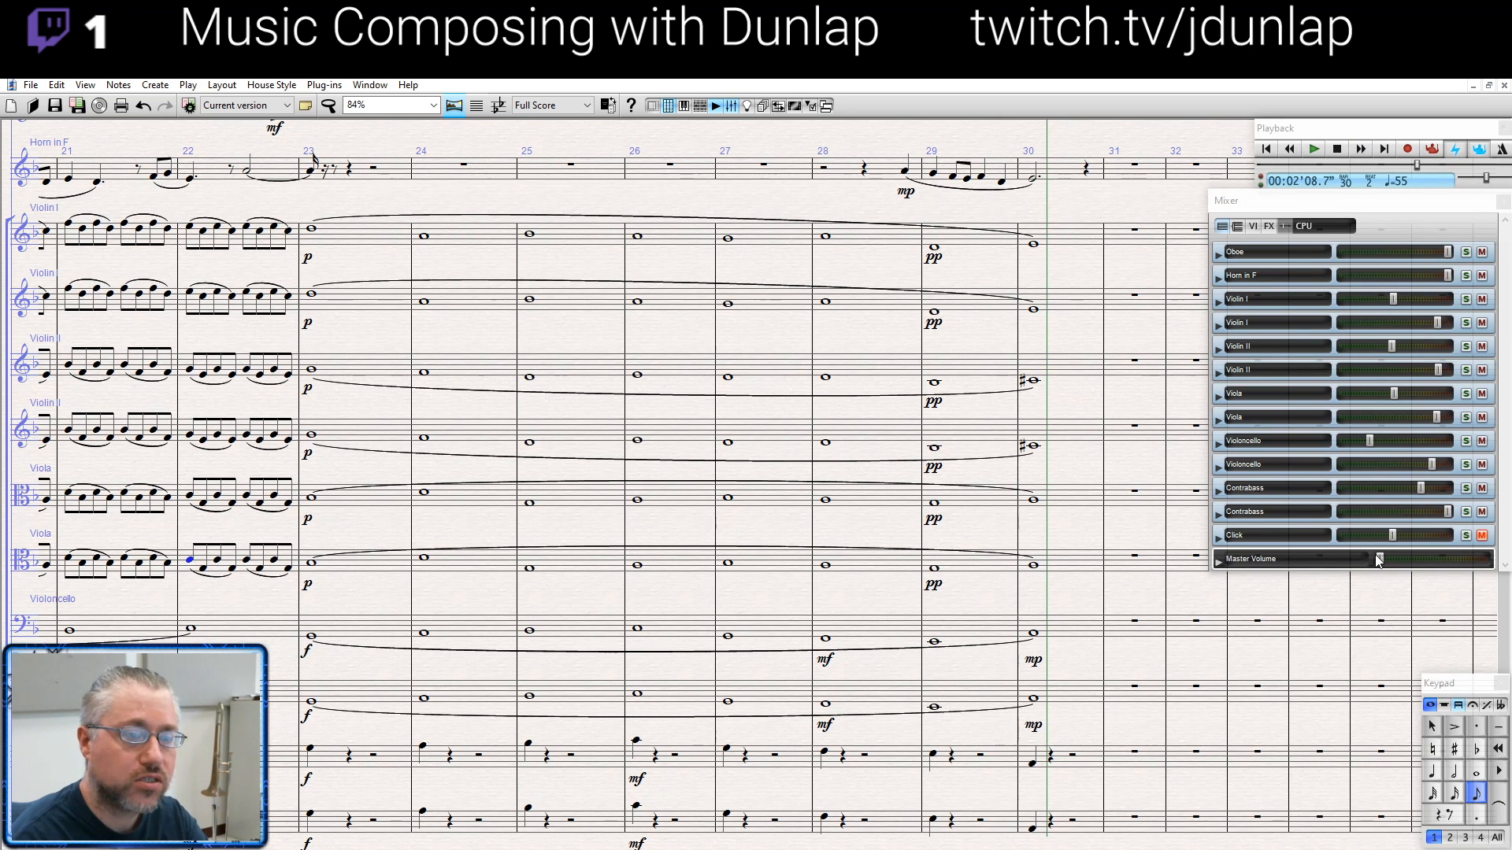
pyautogui.moveTo(1379, 558); pyautogui.dragTo(1485, 559)
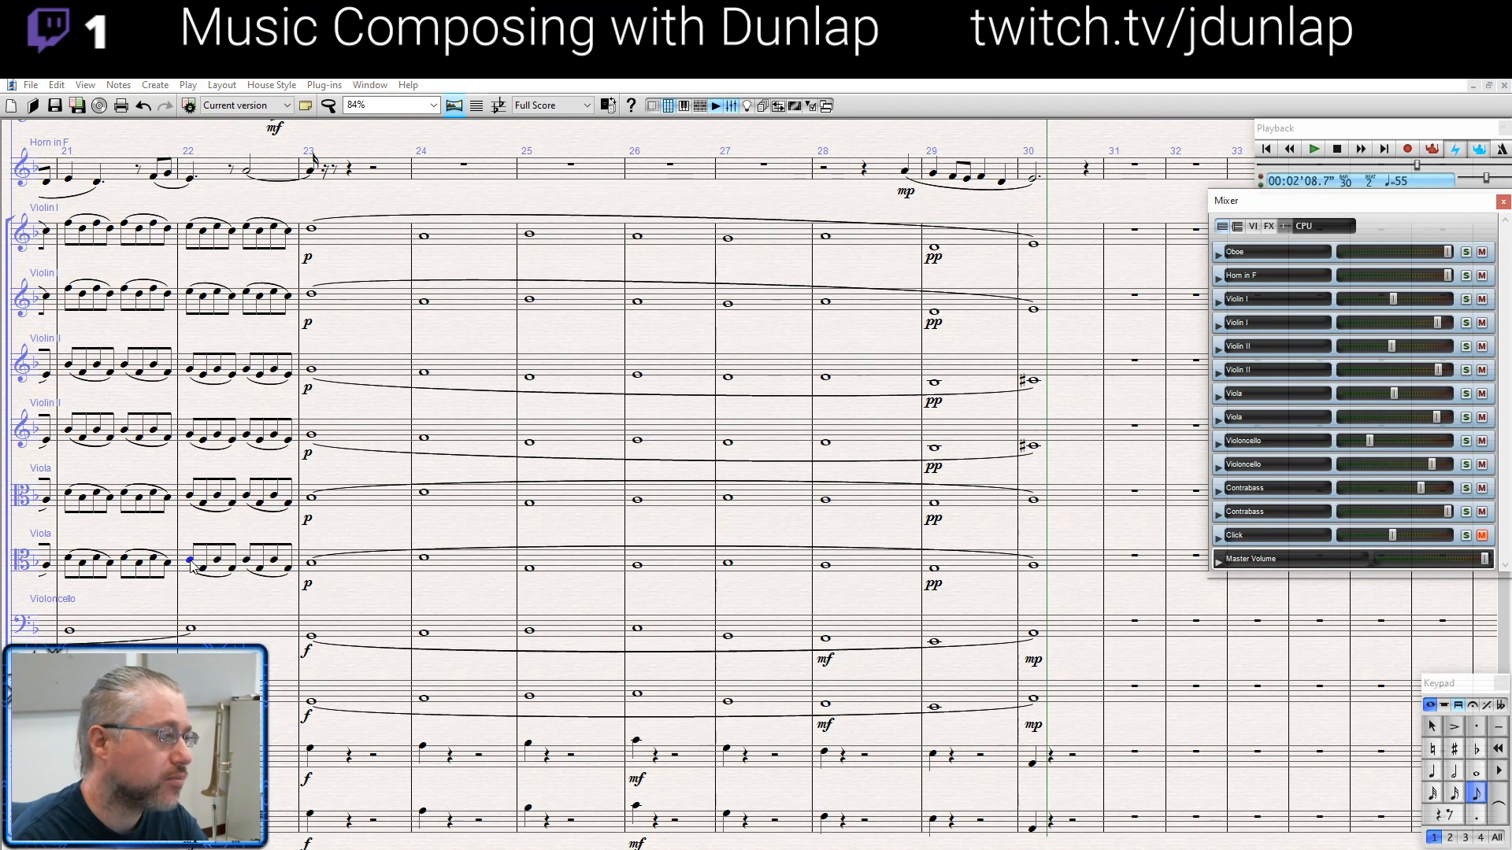
pyautogui.press('p')
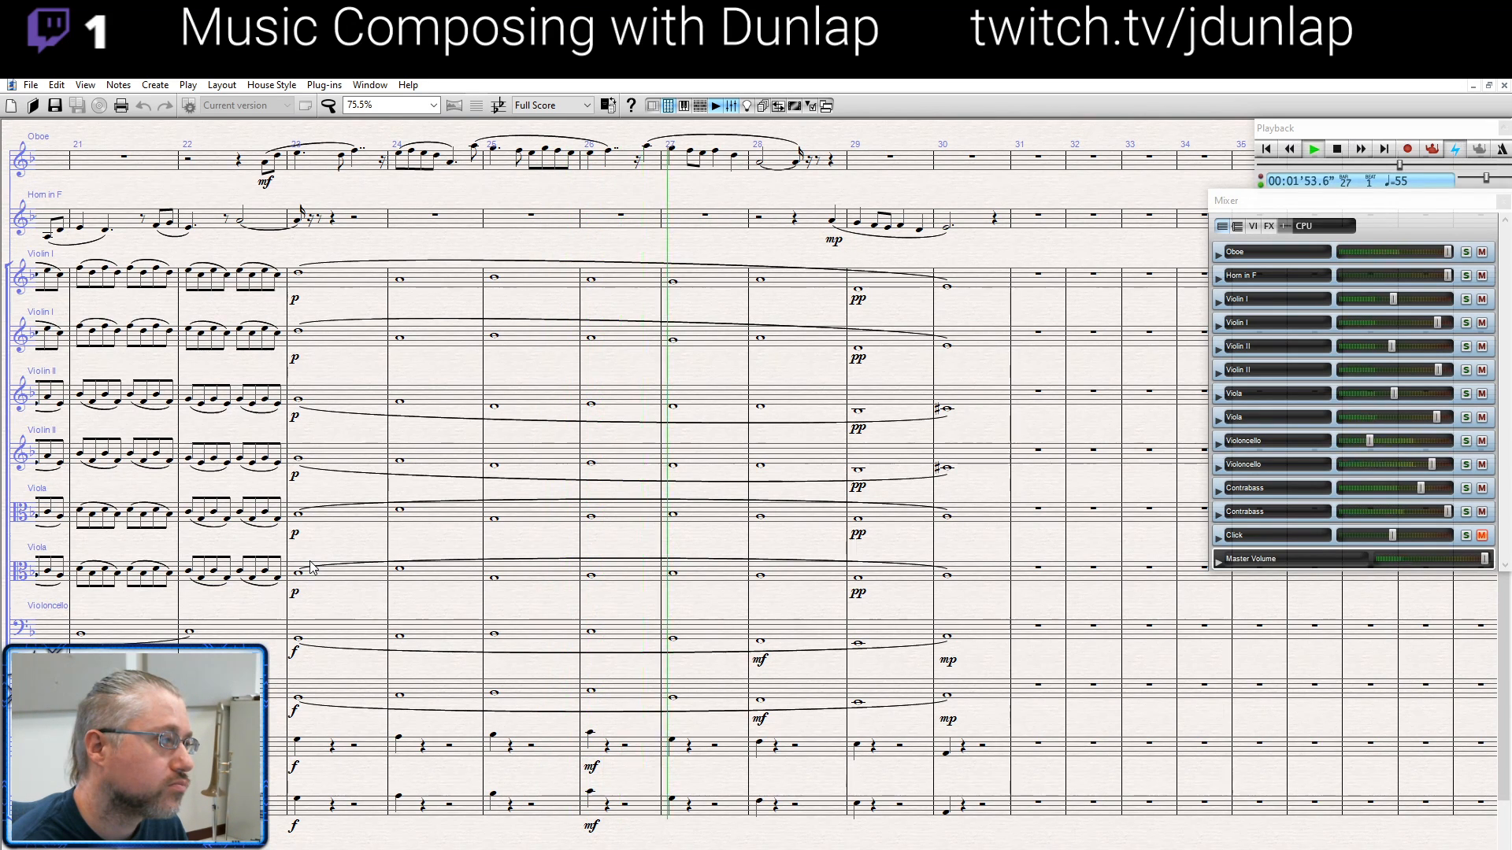
pyautogui.press('space')
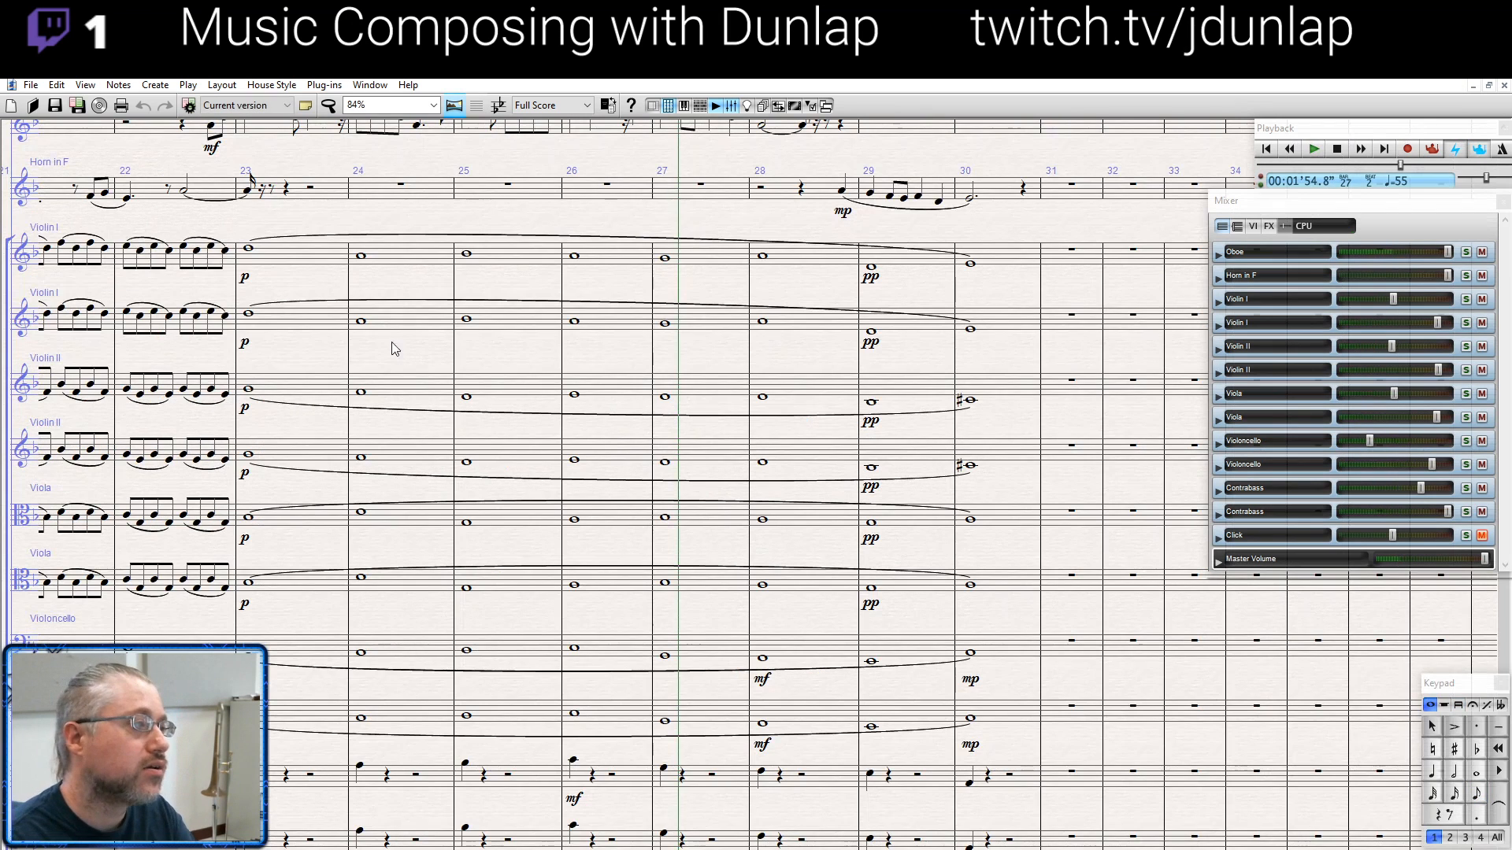
# - Raise the whole note in bar 24 of both Violin I staves to the pitch of bar 23
pyautogui.click(360, 251)
pyautogui.press('Up')
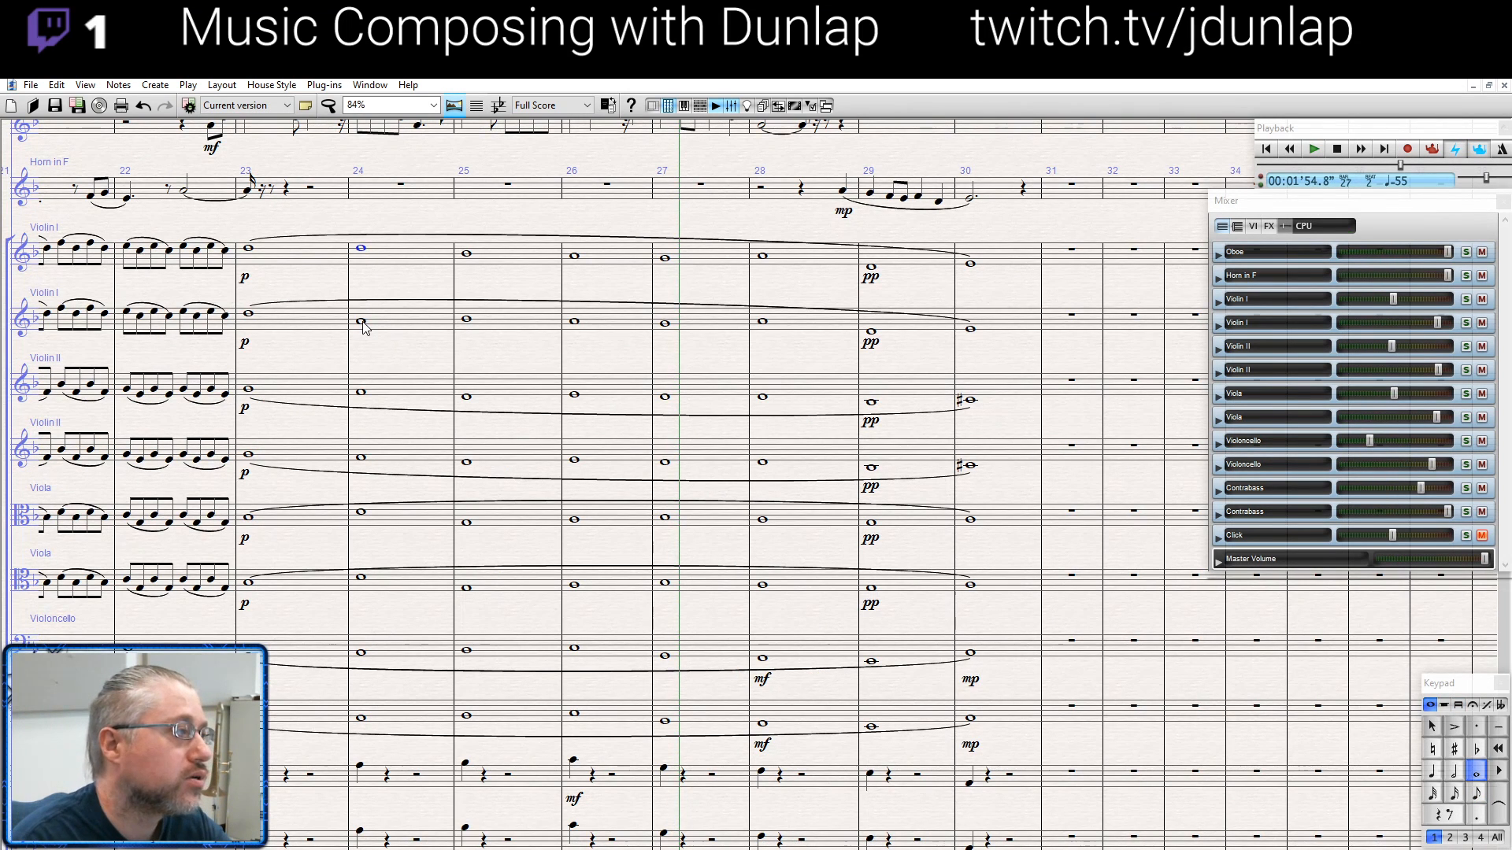
pyautogui.click(361, 321)
pyautogui.press('Up')
pyautogui.press('Up')
pyautogui.press('Up')
# - Lower the whole note in bar 24 of both Viola staves to the pitch of bar 23
pyautogui.click(360, 391)
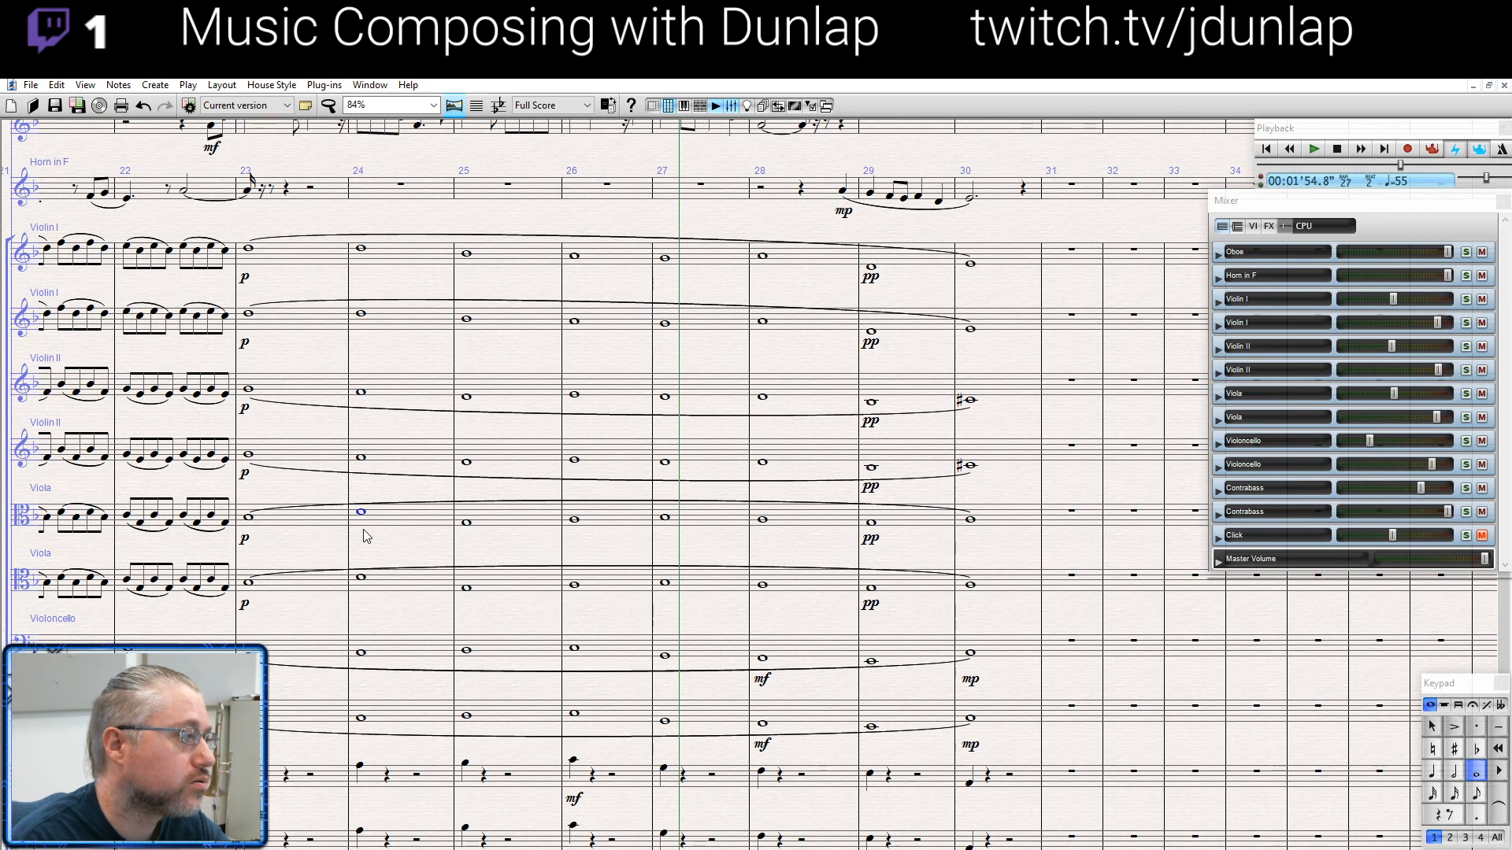
pyautogui.press('Down')
pyautogui.press('Down')
pyautogui.press('Down')
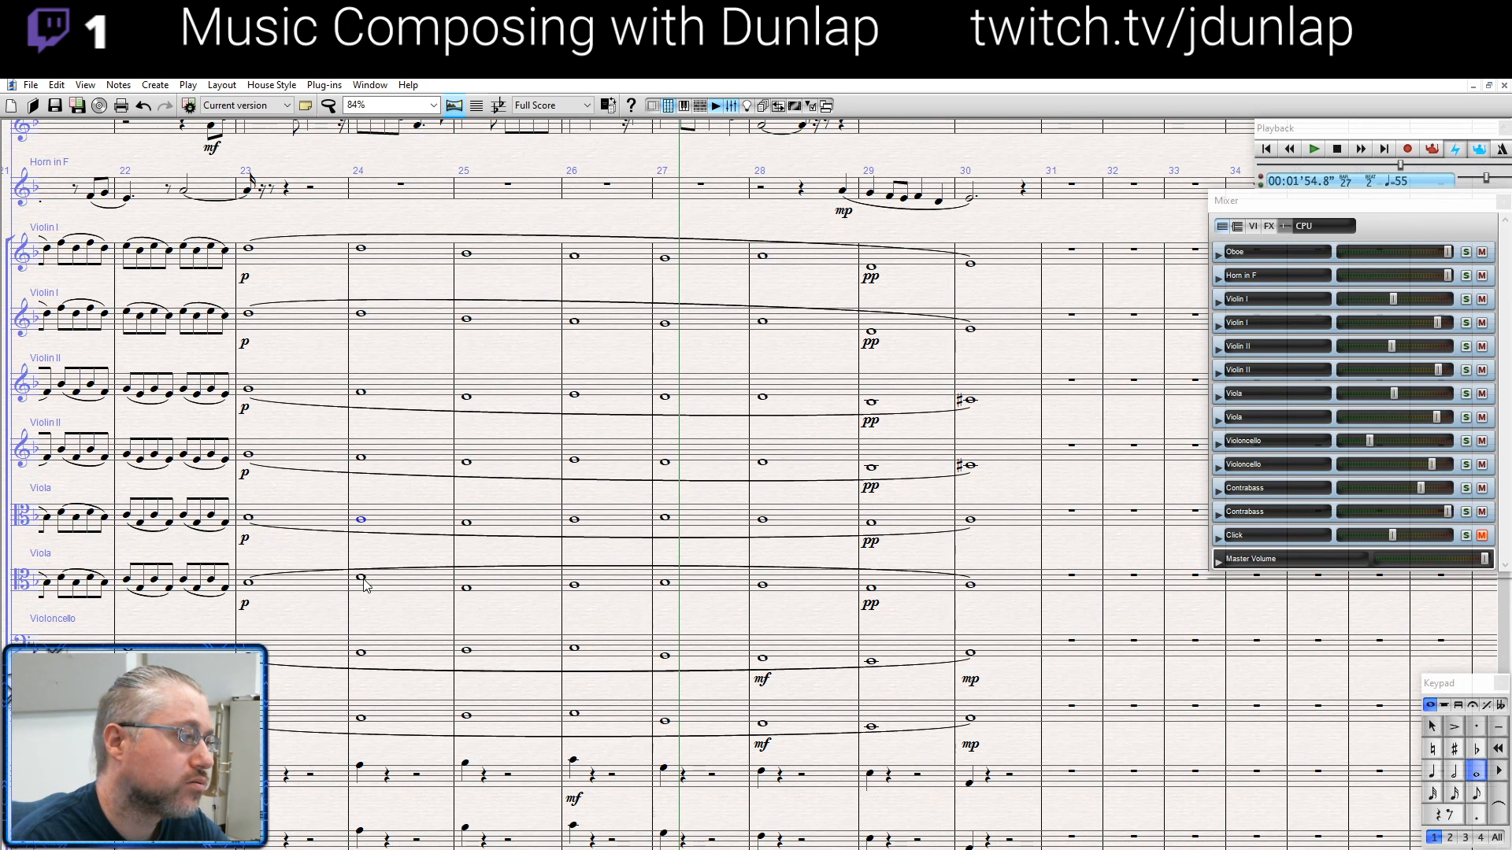
pyautogui.click(361, 578)
pyautogui.press('Down')
pyautogui.press('Down')
pyautogui.press('Down')
# - Play back the revised upper-string harmony from bar 23 and stop in bar 28
pyautogui.click(249, 583)
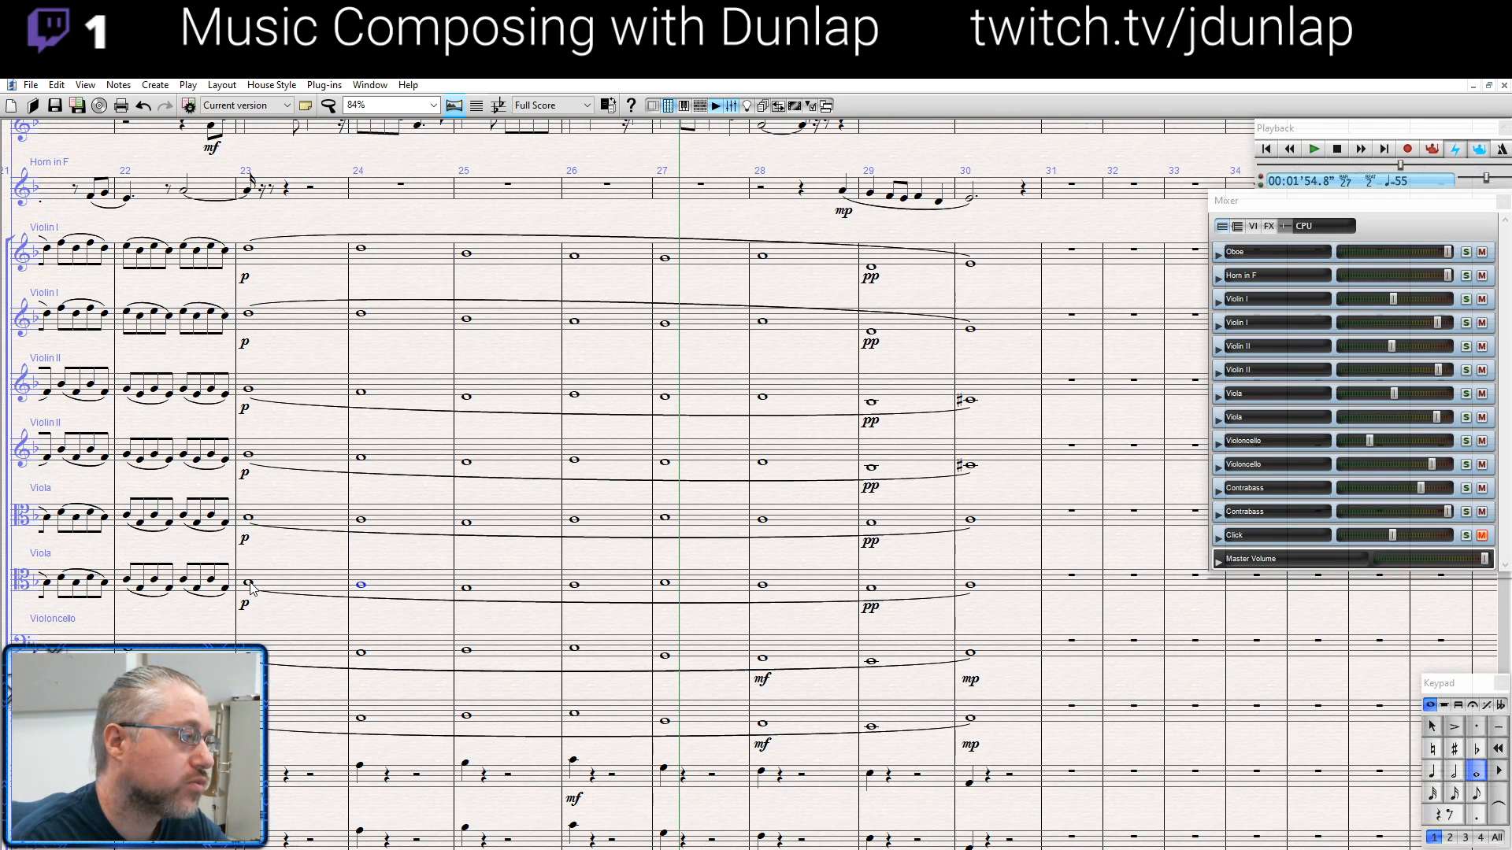
pyautogui.scroll(-1, 248, 583)
pyautogui.press('space')
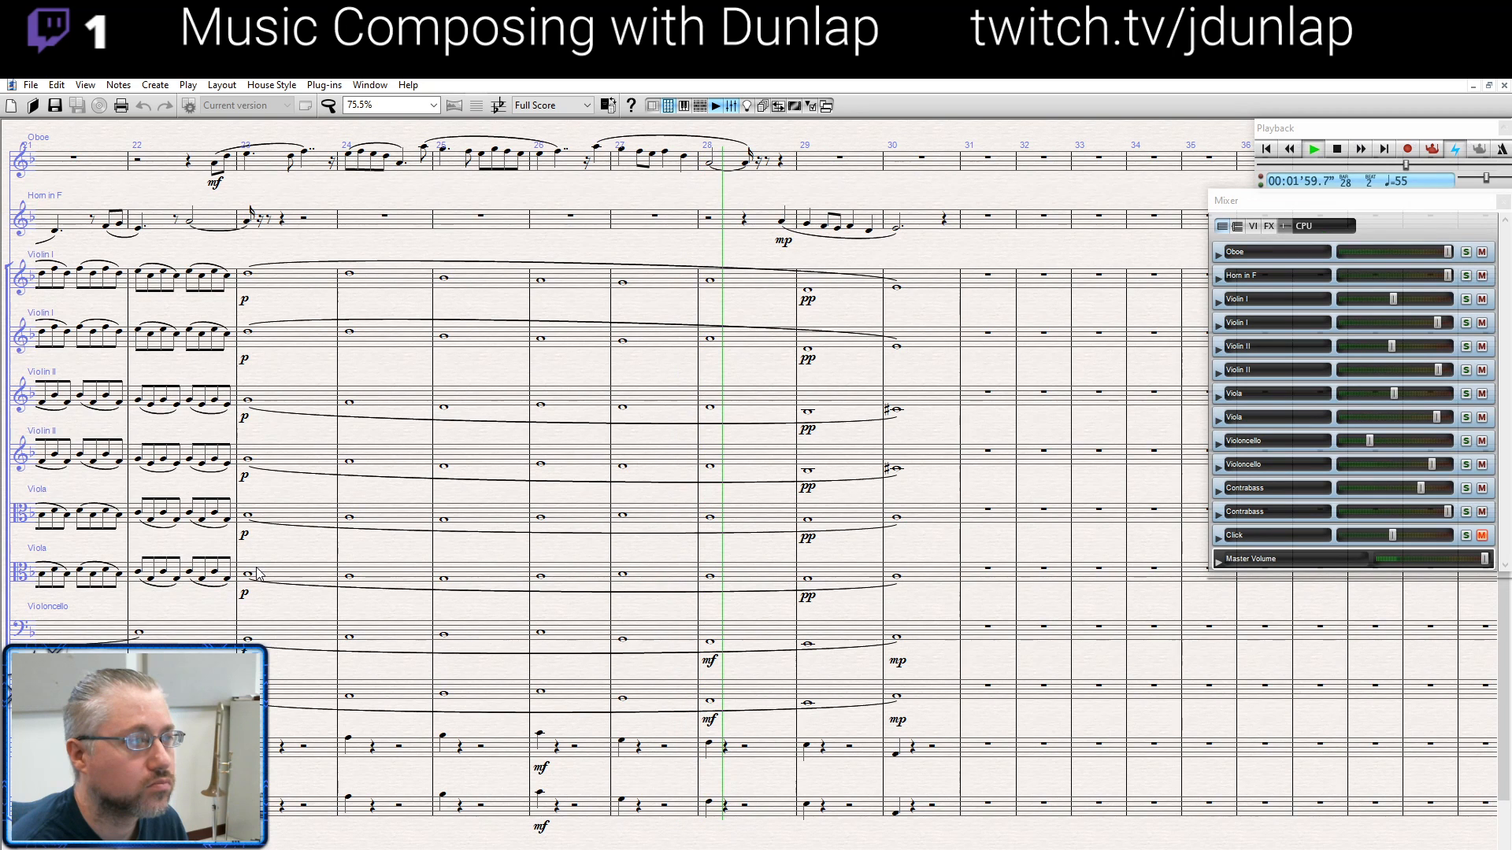
pyautogui.press('space')
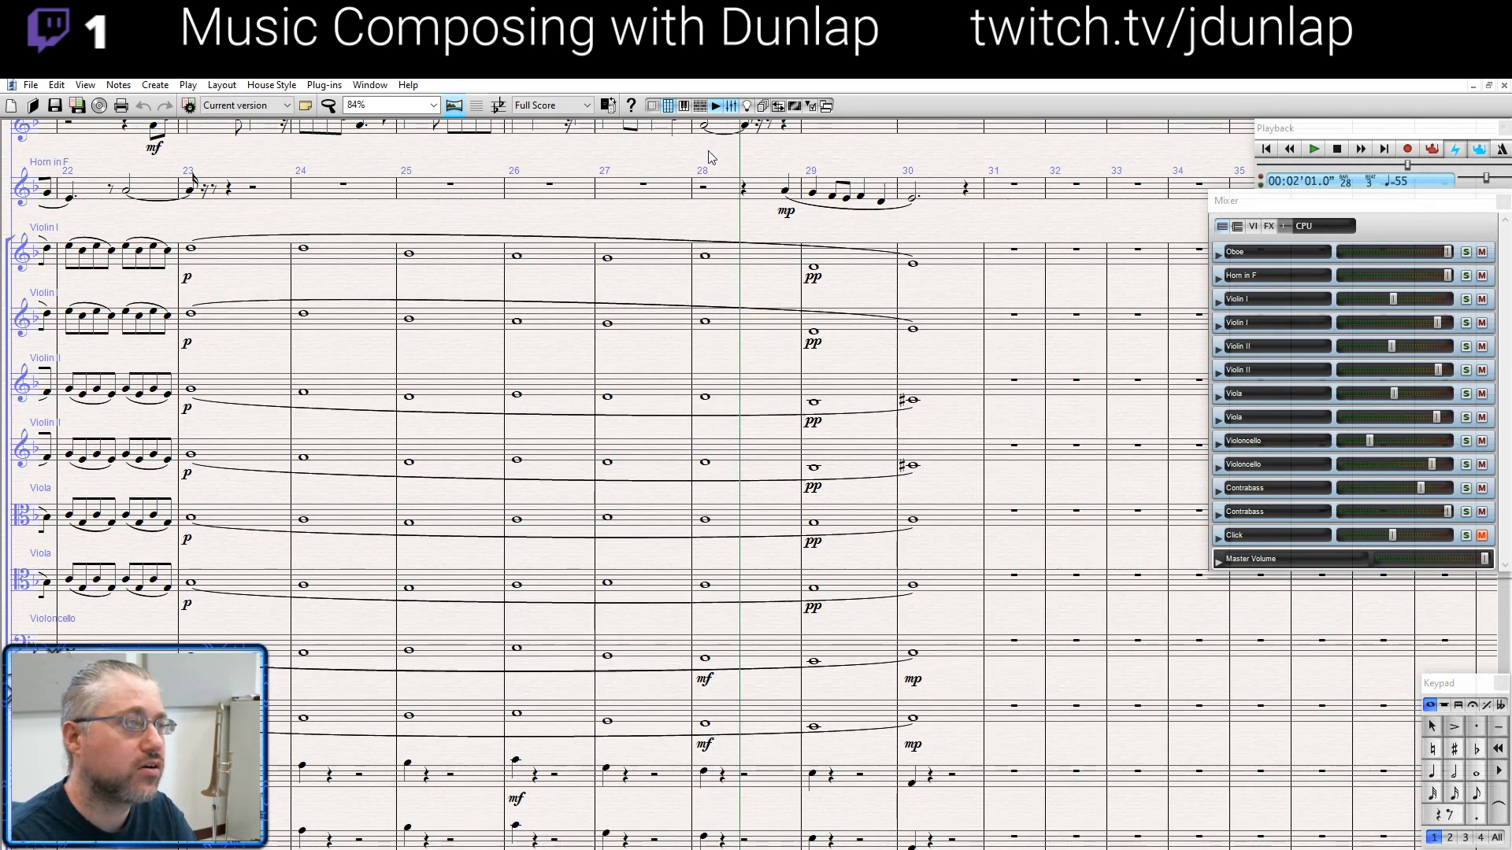
# - Mark the oboe p on the half note in bar 28 and mp on the last note of bar 27
pyautogui.moveTo(707, 151); pyautogui.dragTo(712, 189)
pyautogui.click(708, 162)
pyautogui.hotkey('ctrl', 'e')
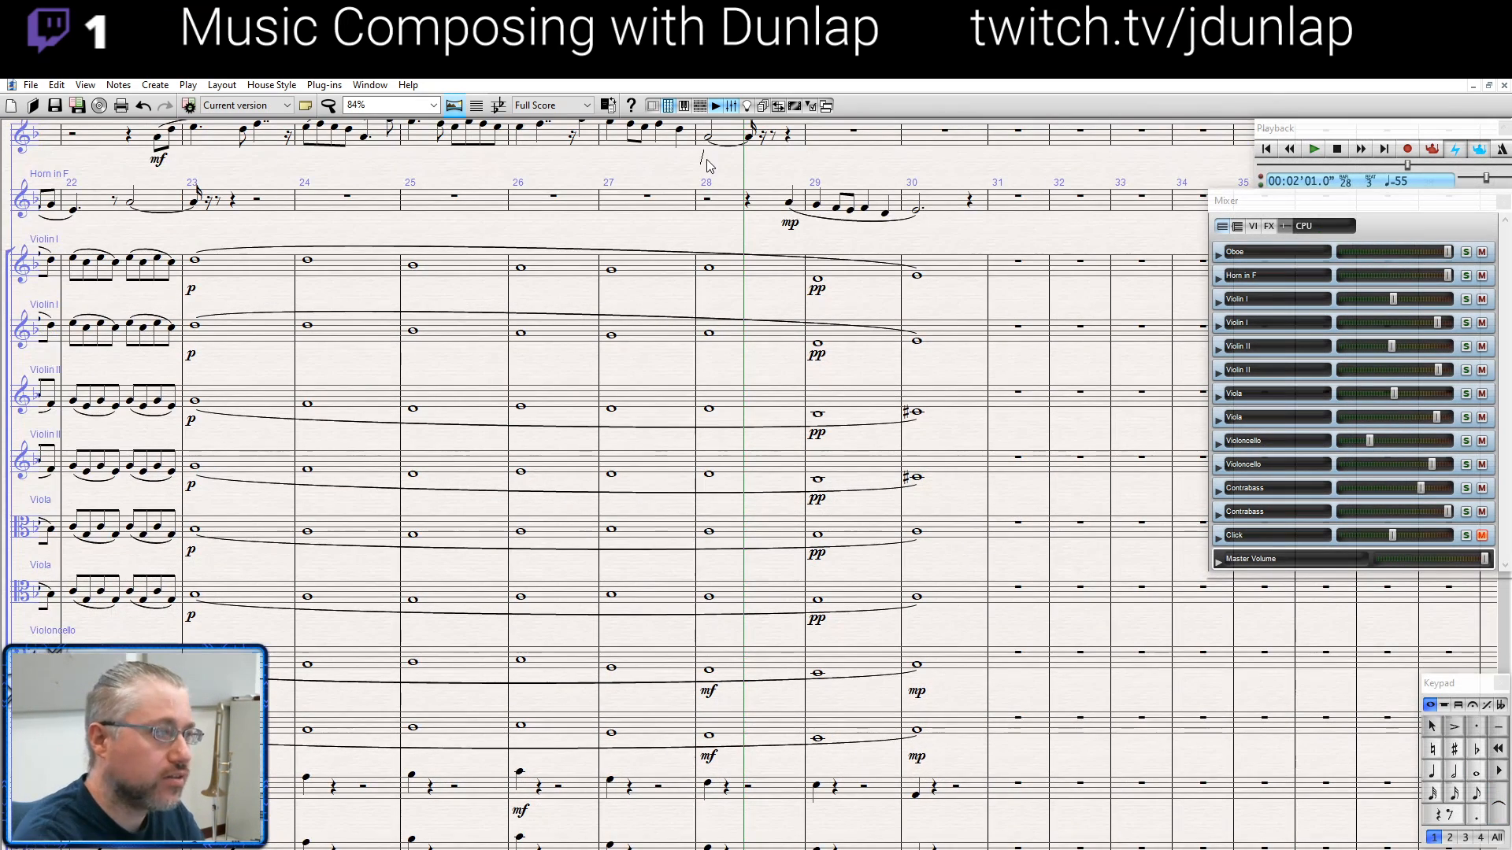
pyautogui.write('p')
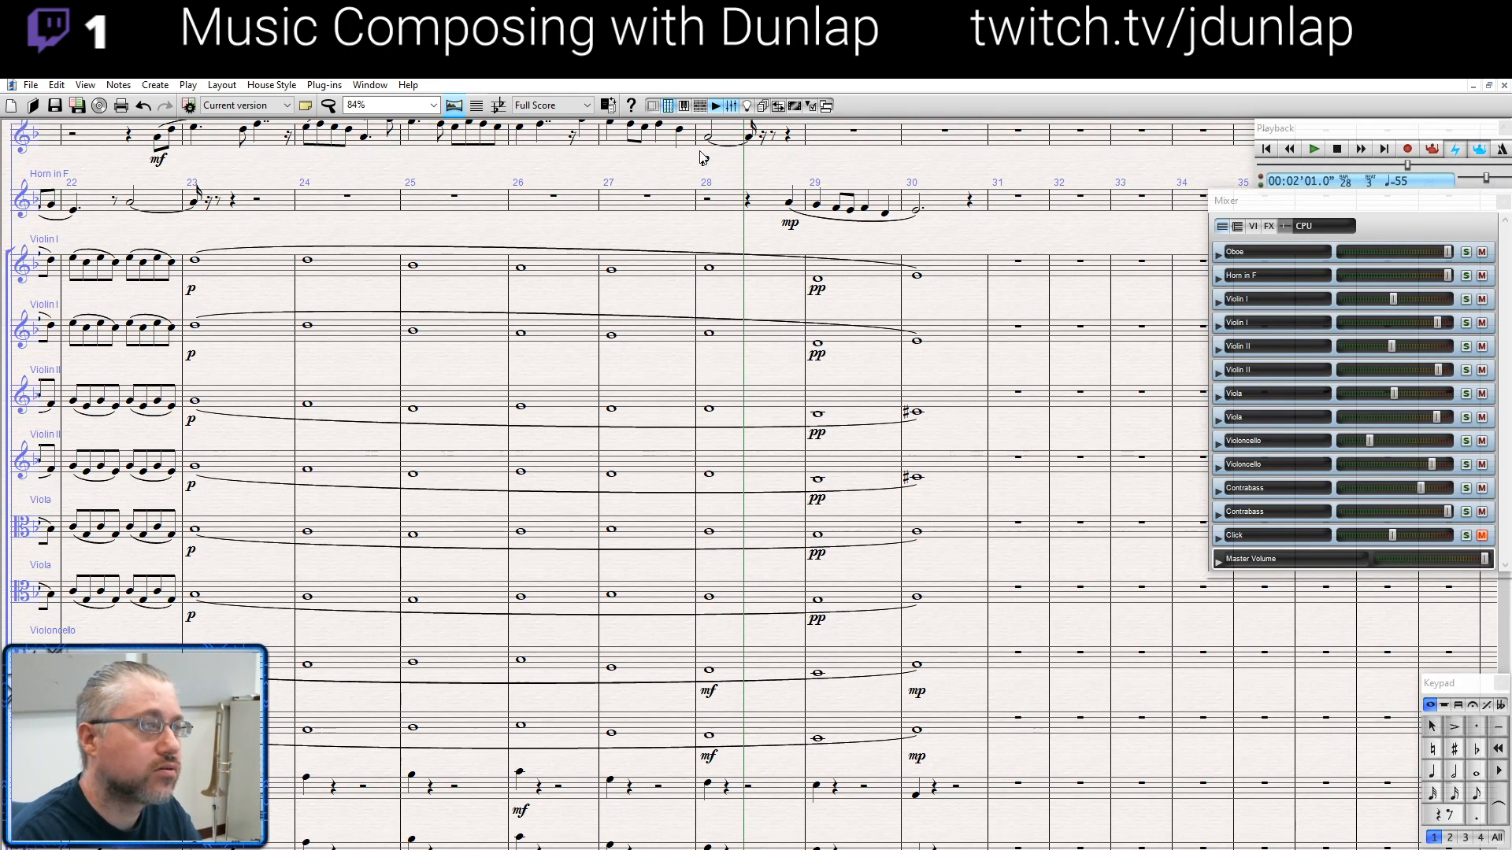
pyautogui.click(680, 131)
pyautogui.hotkey('ctrl', 'e')
pyautogui.write('mp')
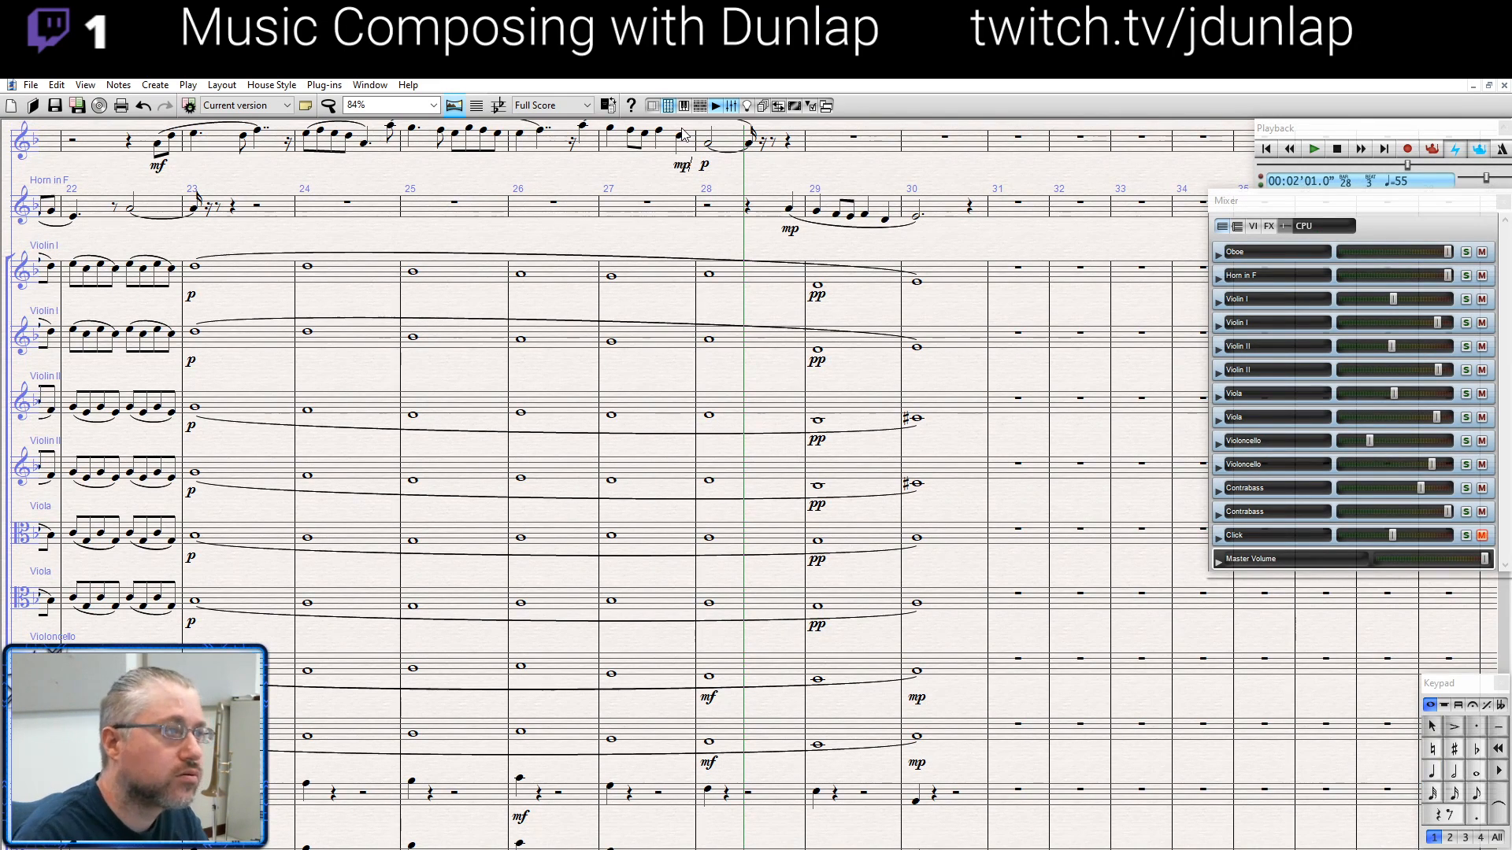
pyautogui.press('Escape')
# - Play back from the oboe's last note in bar 26 and stop at the end of bar 30
pyautogui.click(583, 126)
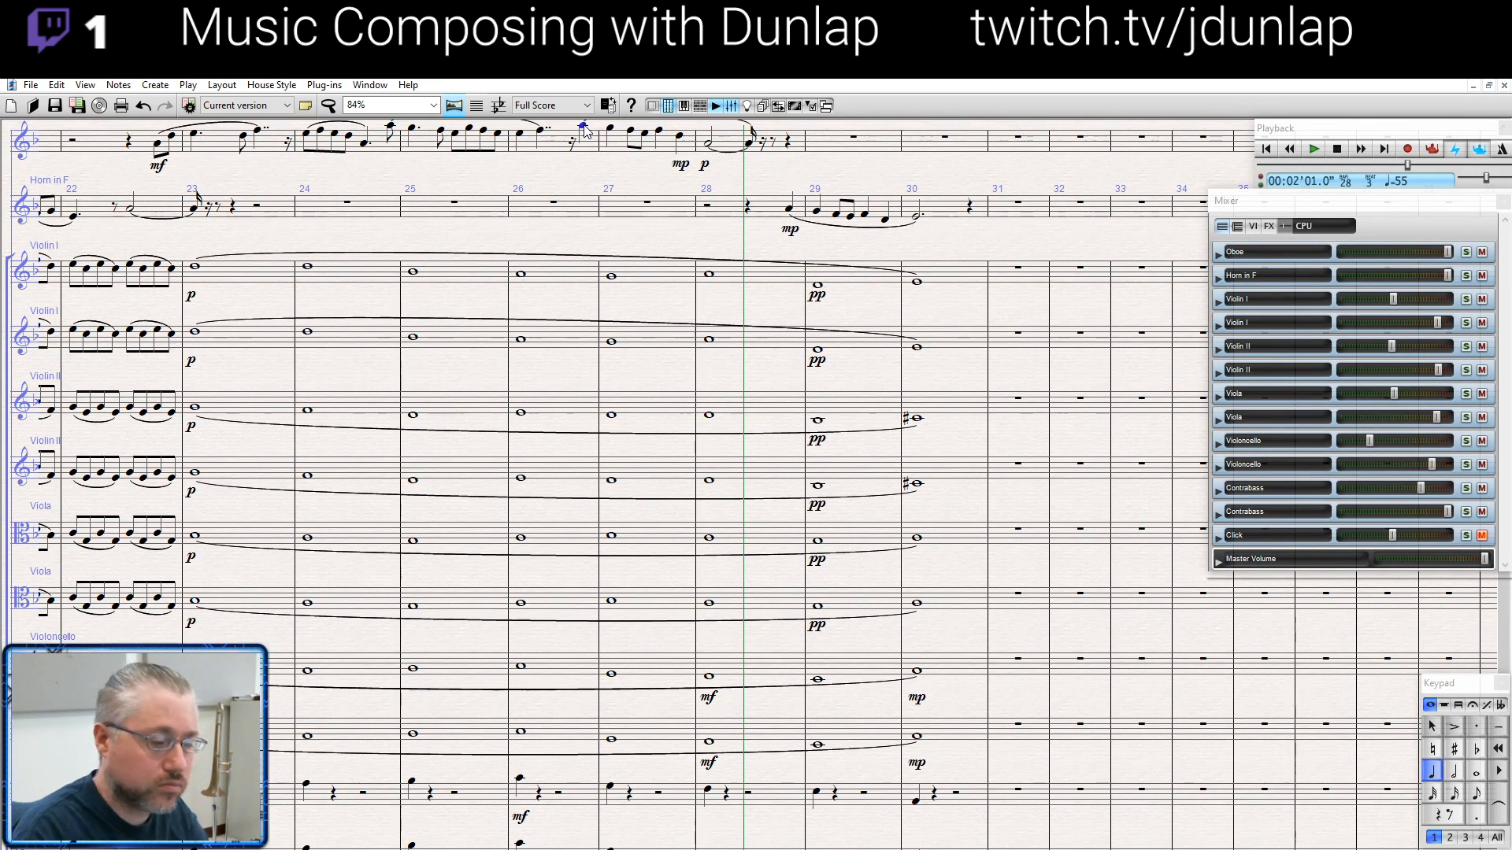
pyautogui.press('p')
pyautogui.hotkey('ctrl', '-')
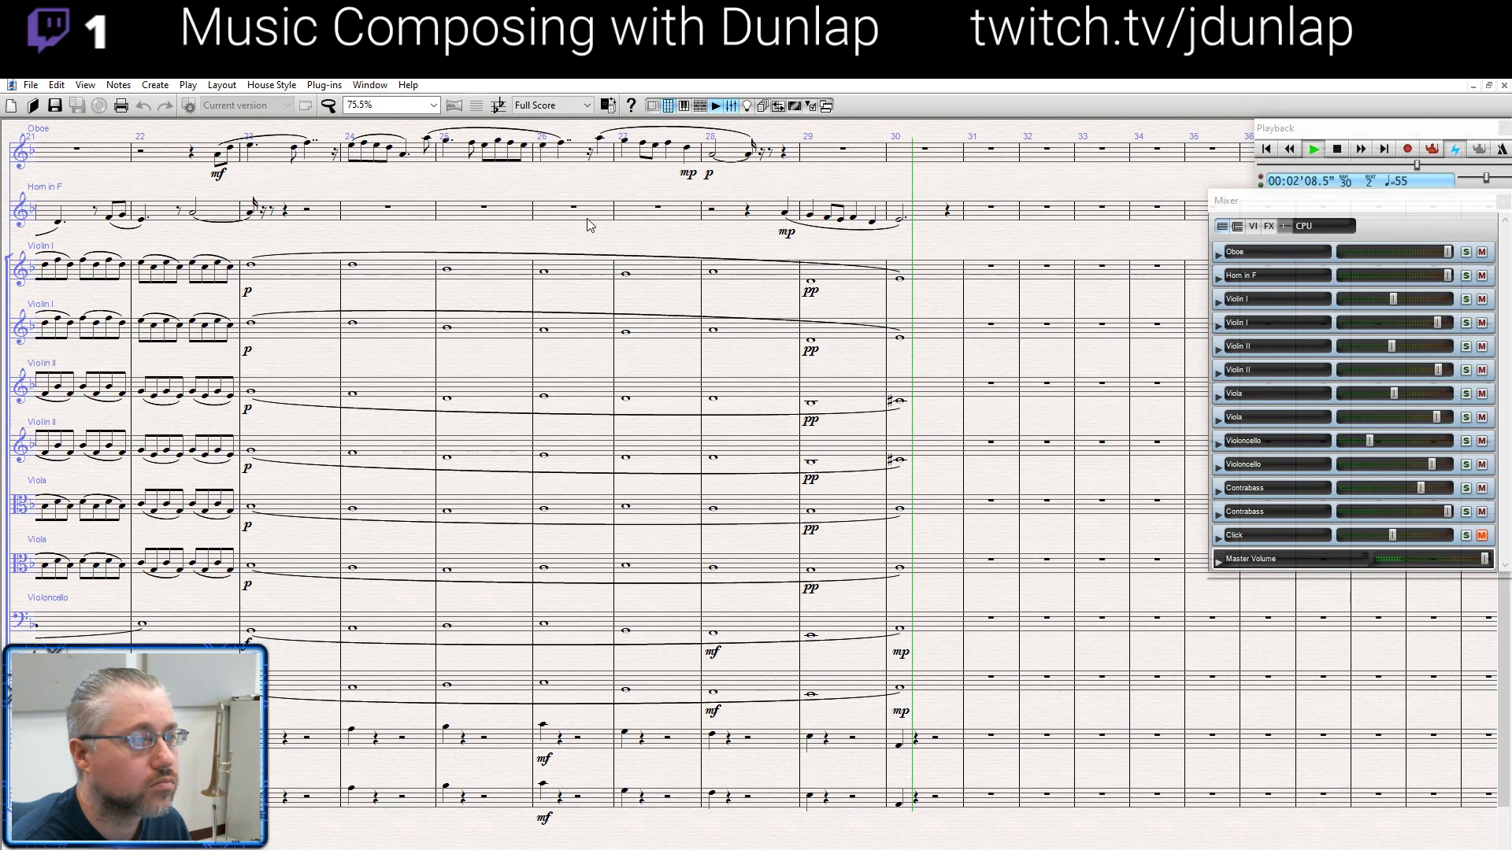
pyautogui.press('space')
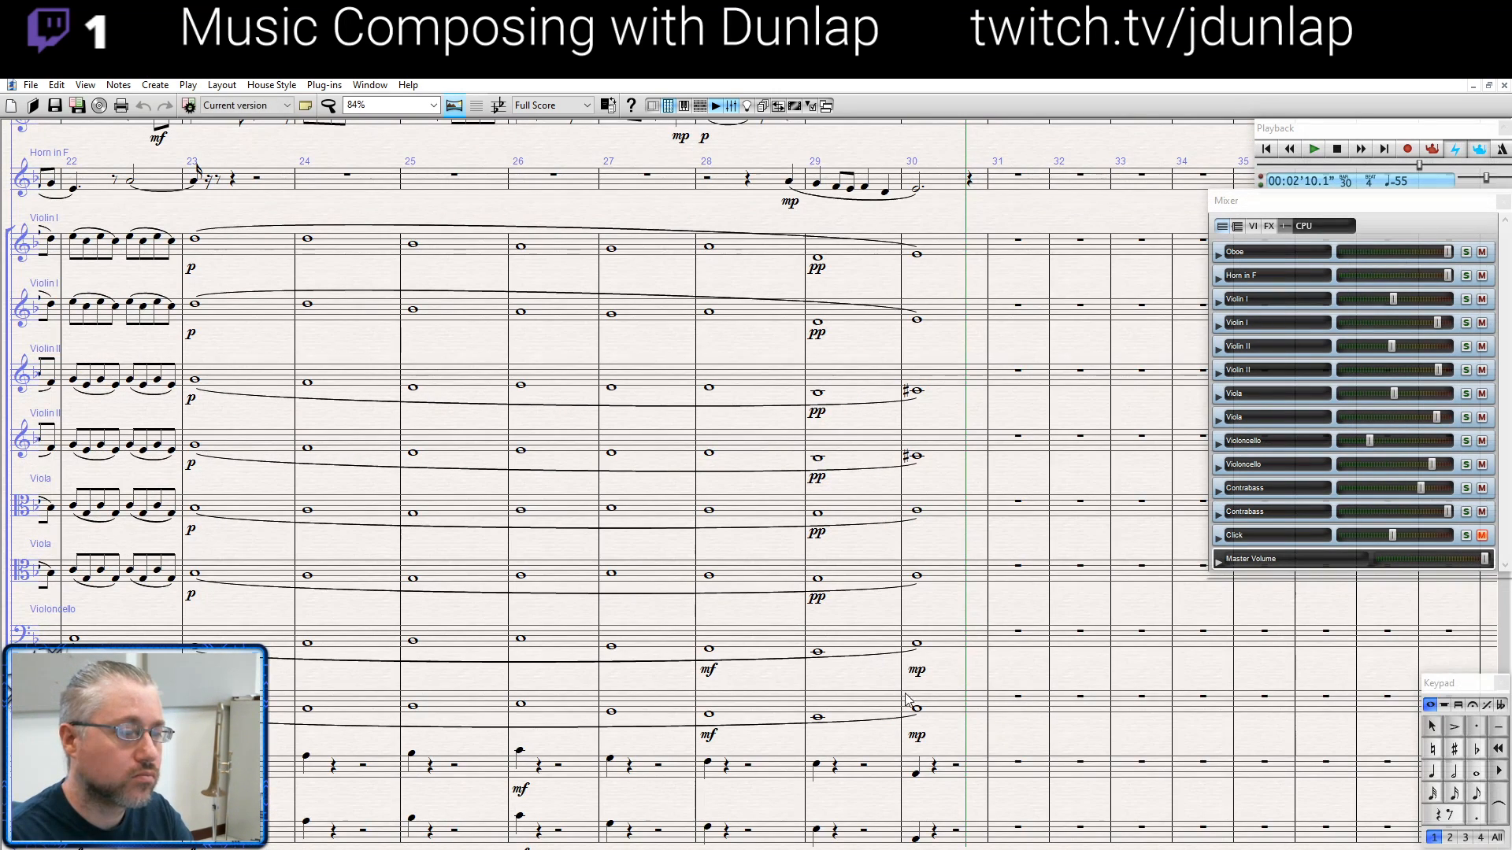
# - Clear bar 30 in both contrabass staves
pyautogui.click(974, 775)
pyautogui.keyDown('shift'); pyautogui.click(976, 831); pyautogui.keyUp('shift')
pyautogui.press('Delete')
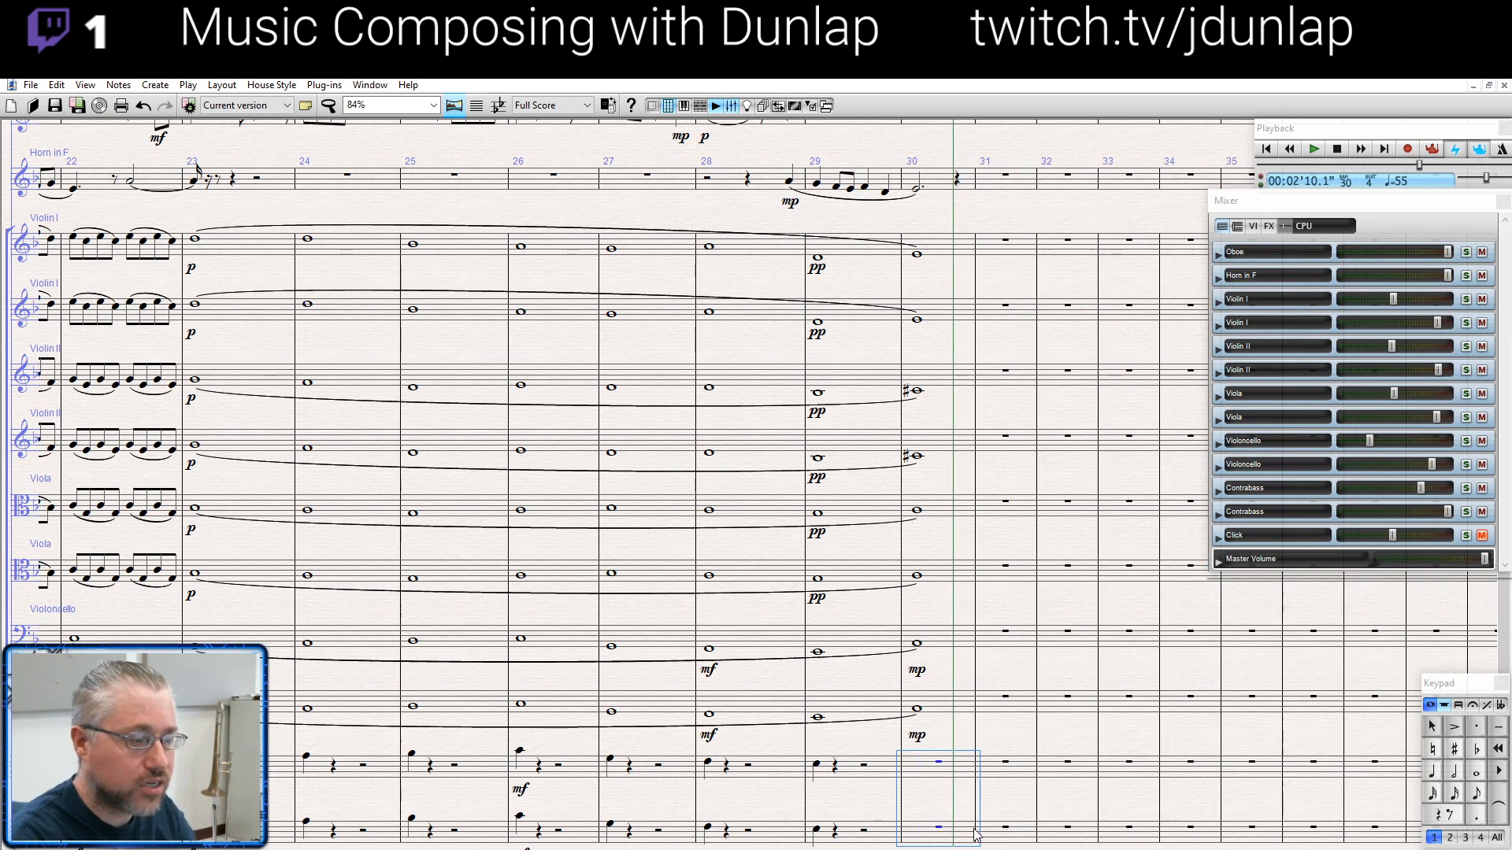
pyautogui.press('Escape')
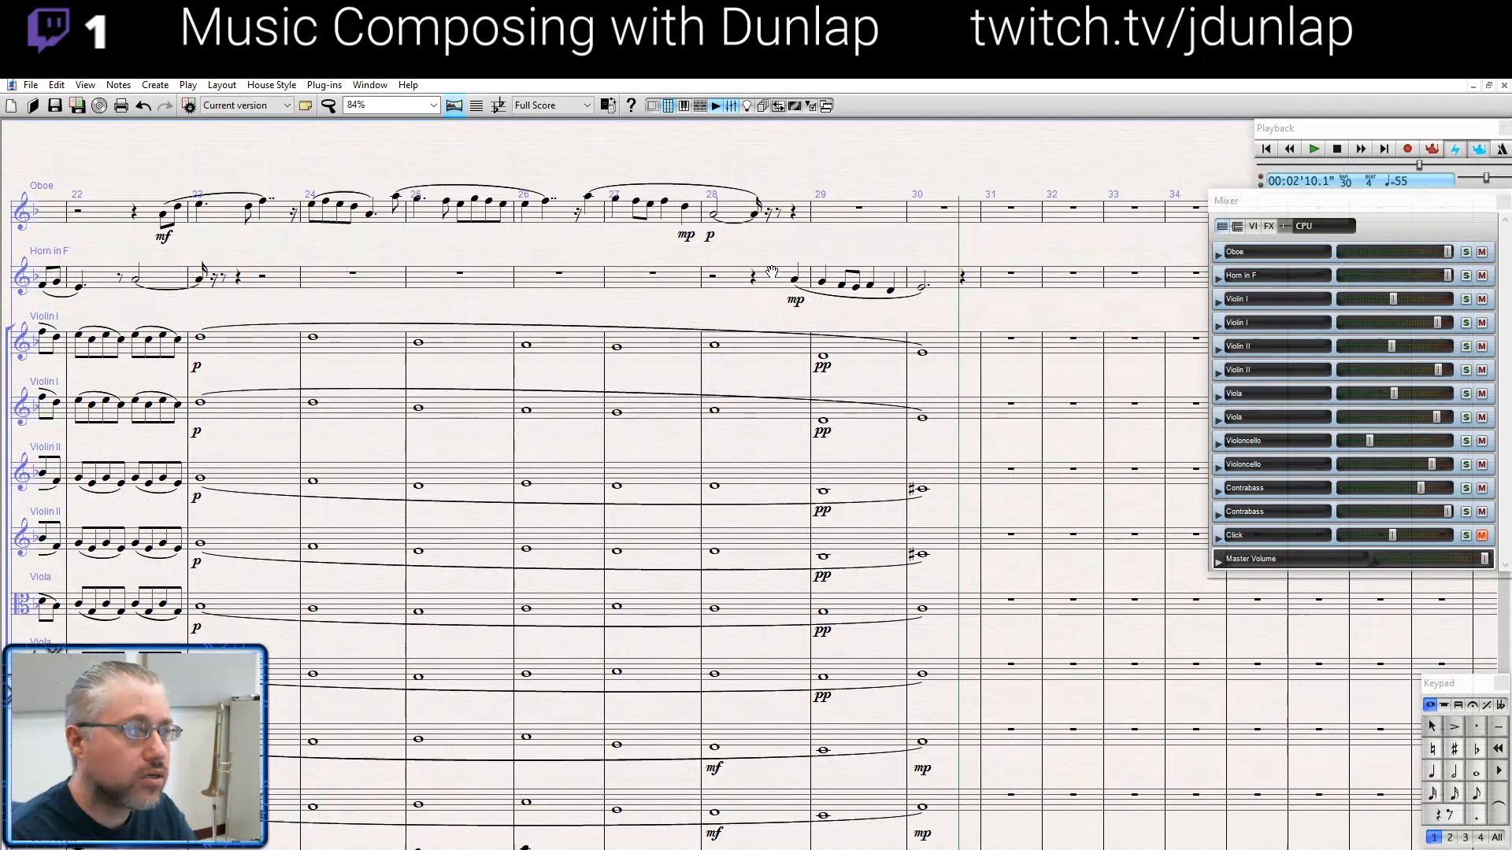
# - Delete the oboe's p mark in bar 28
pyautogui.scroll(3, 726, 257)
pyautogui.click(710, 241)
pyautogui.press('Delete')
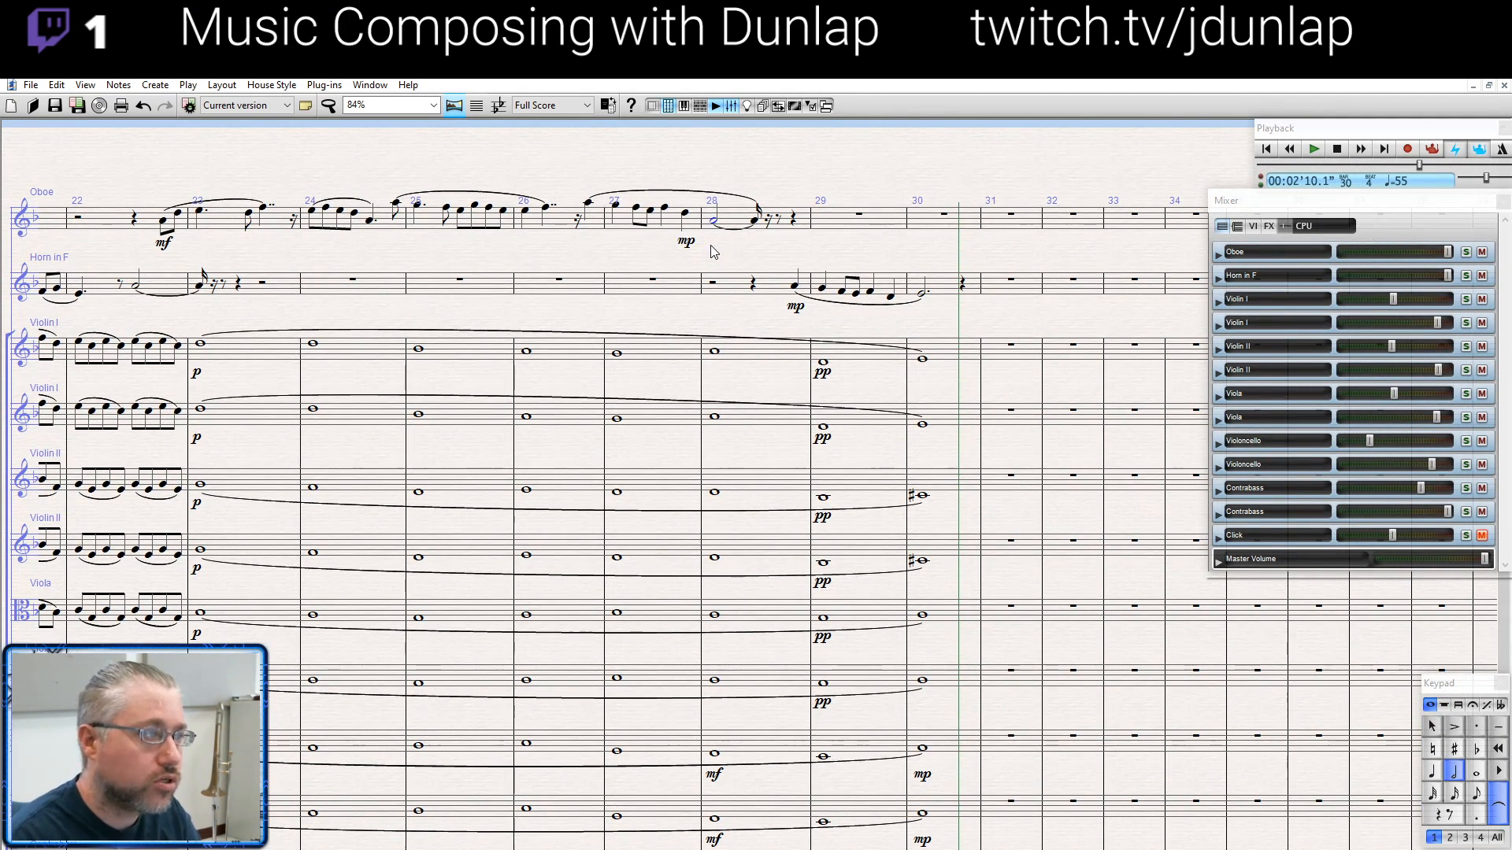
# - Replay the passage from the oboe's pickup into bar 27 and stop in bar 31
pyautogui.click(588, 204)
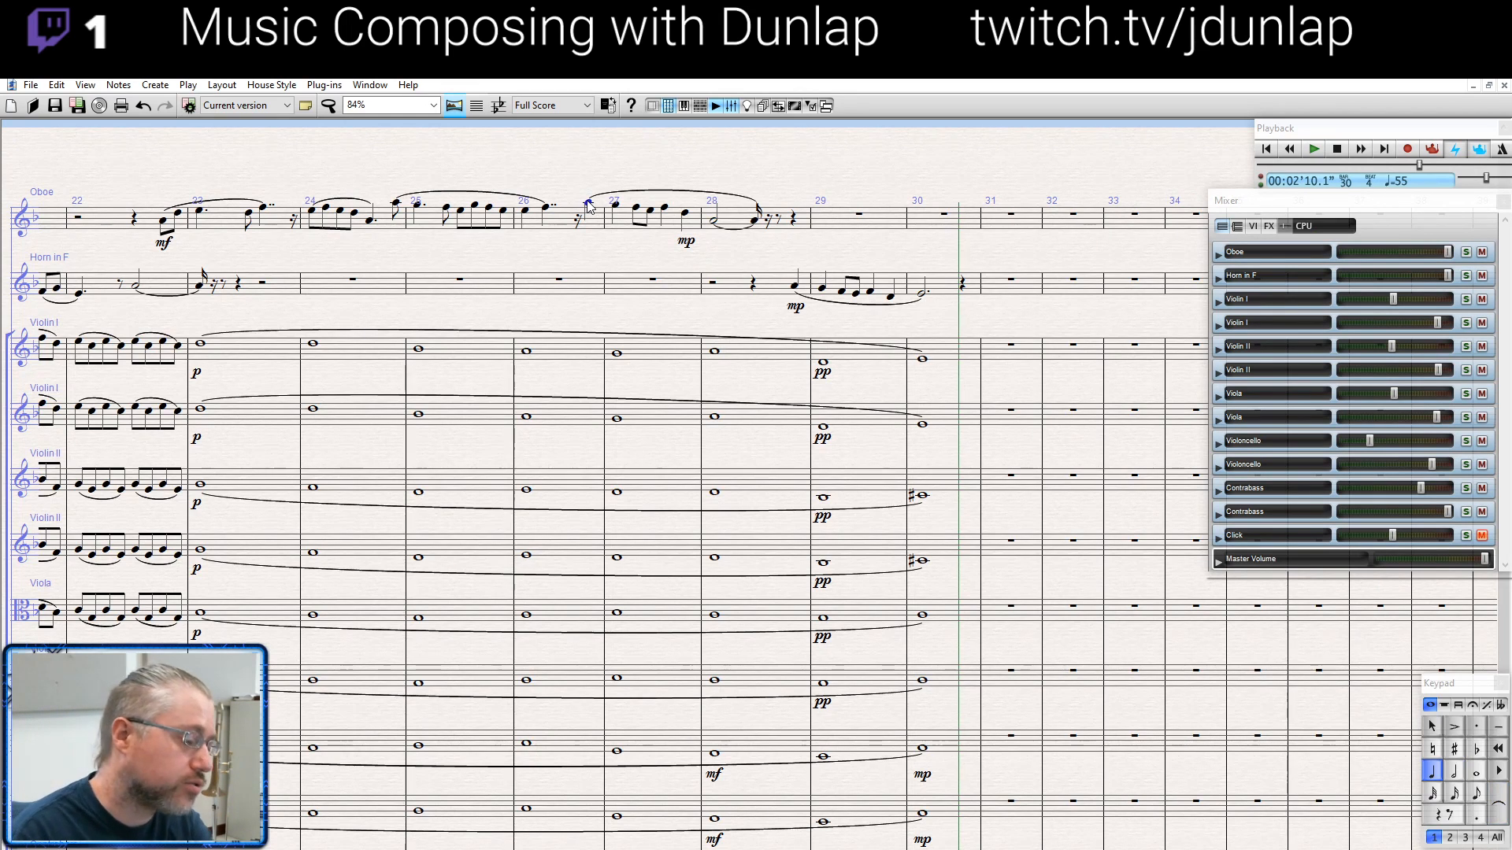
pyautogui.press('p')
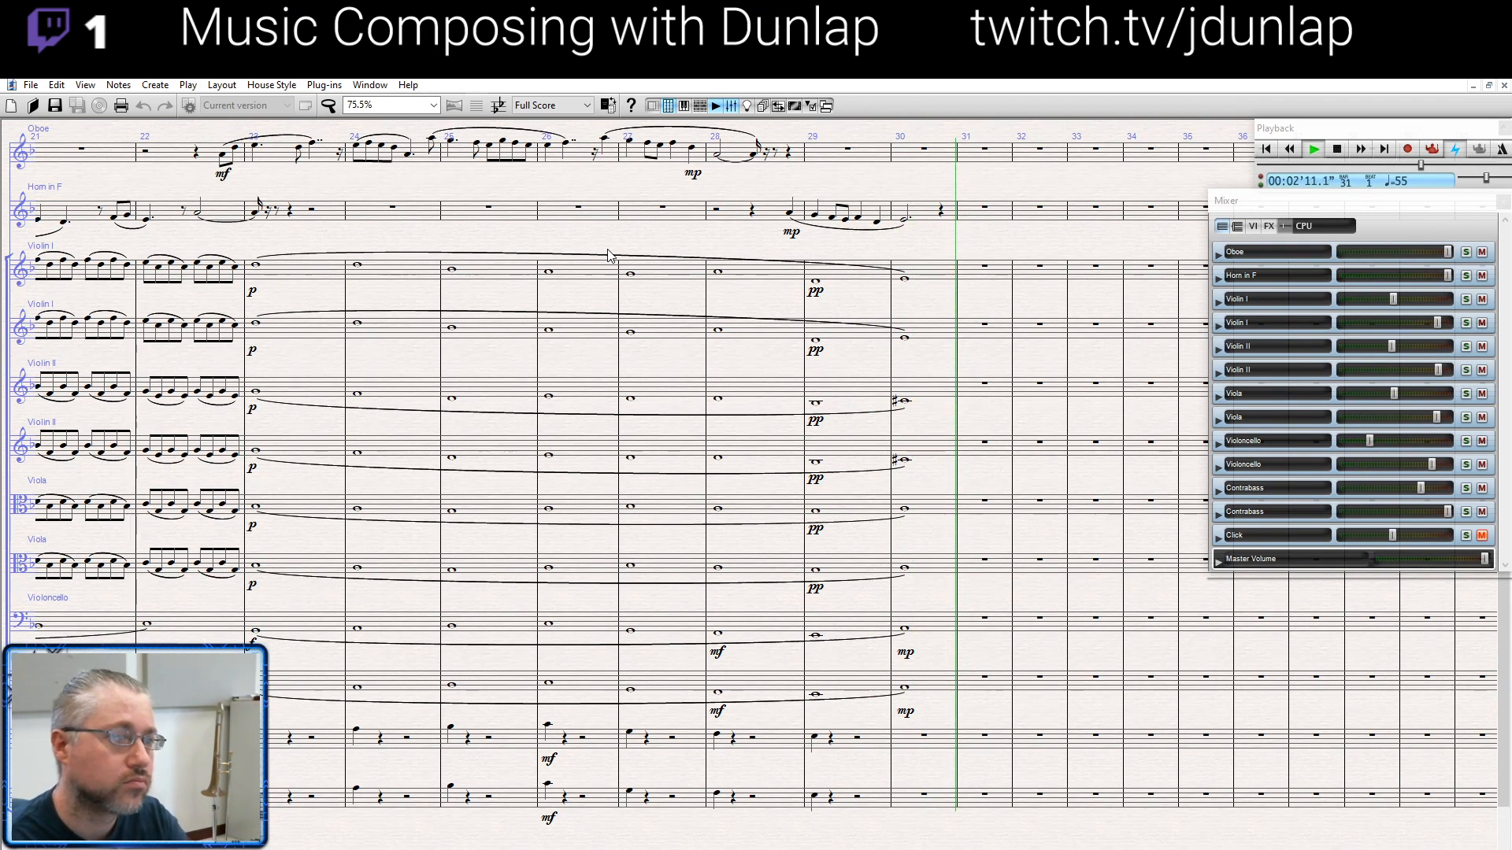
pyautogui.press('space')
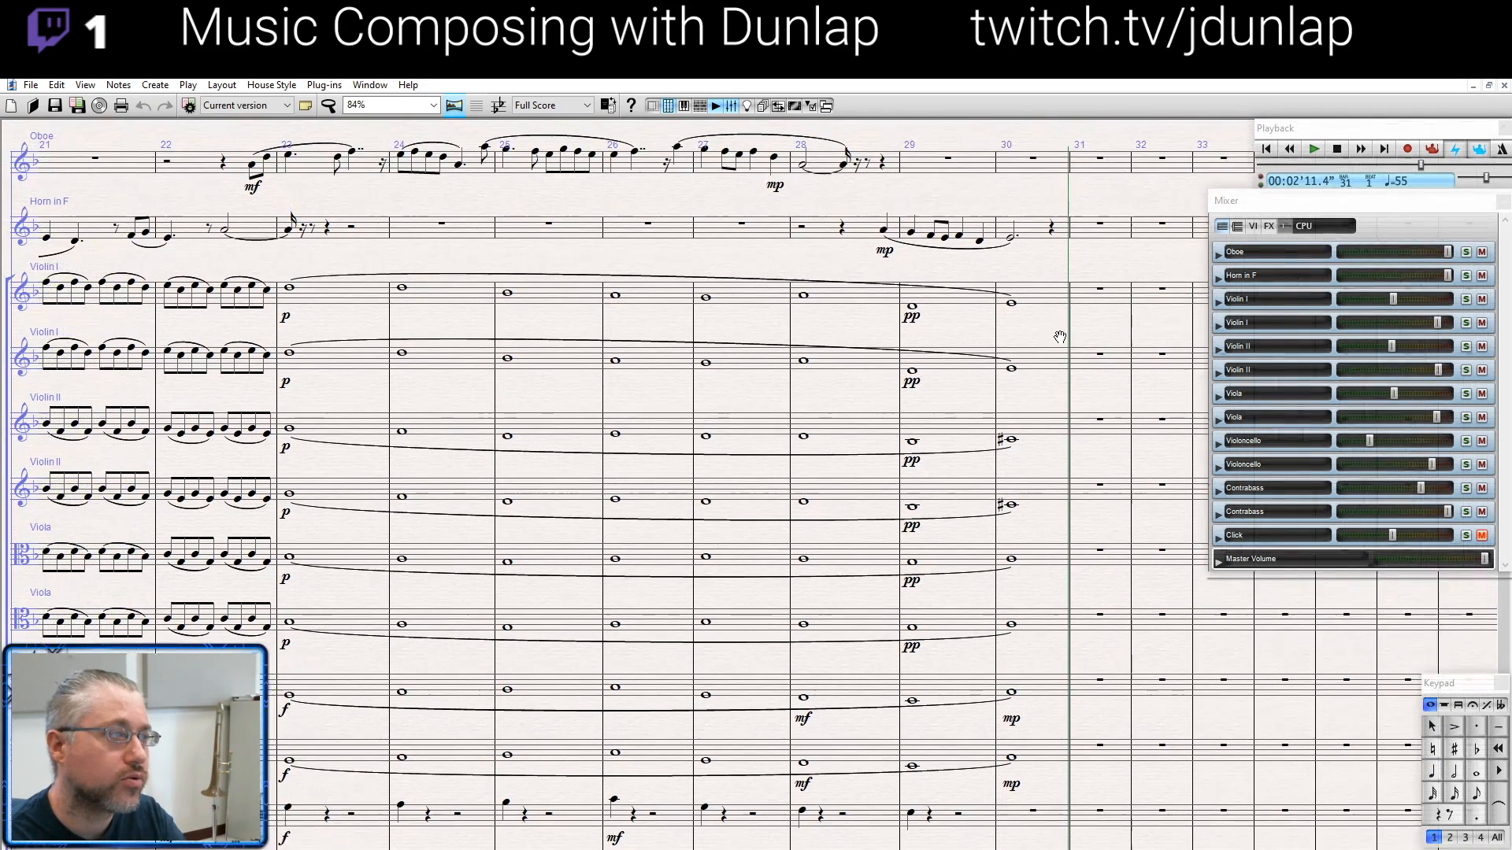
pyautogui.moveTo(489, 260); pyautogui.dragTo(1013, 255)
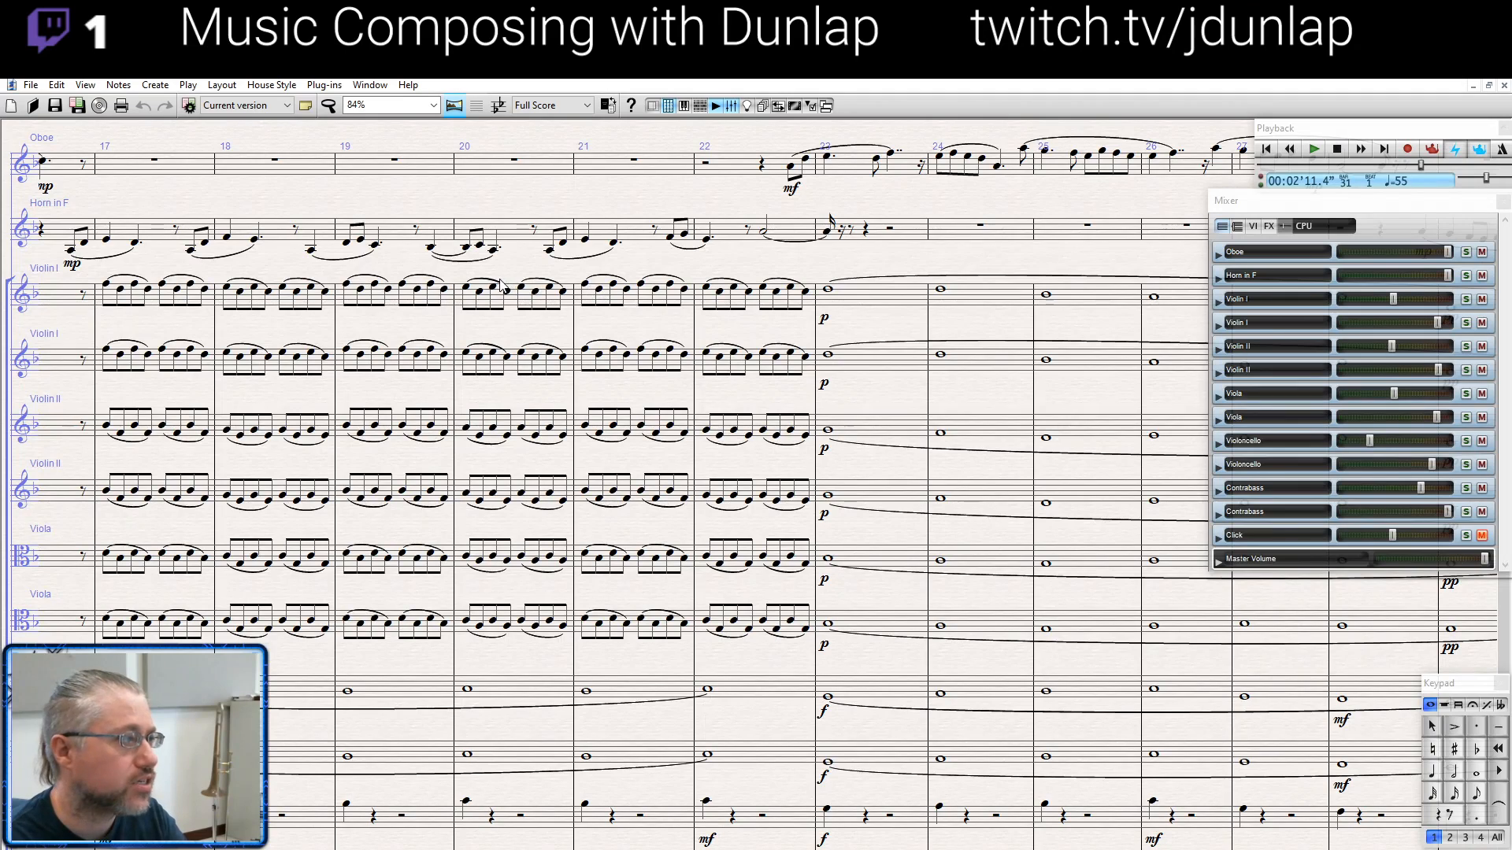
pyautogui.moveTo(514, 264); pyautogui.dragTo(806, 262)
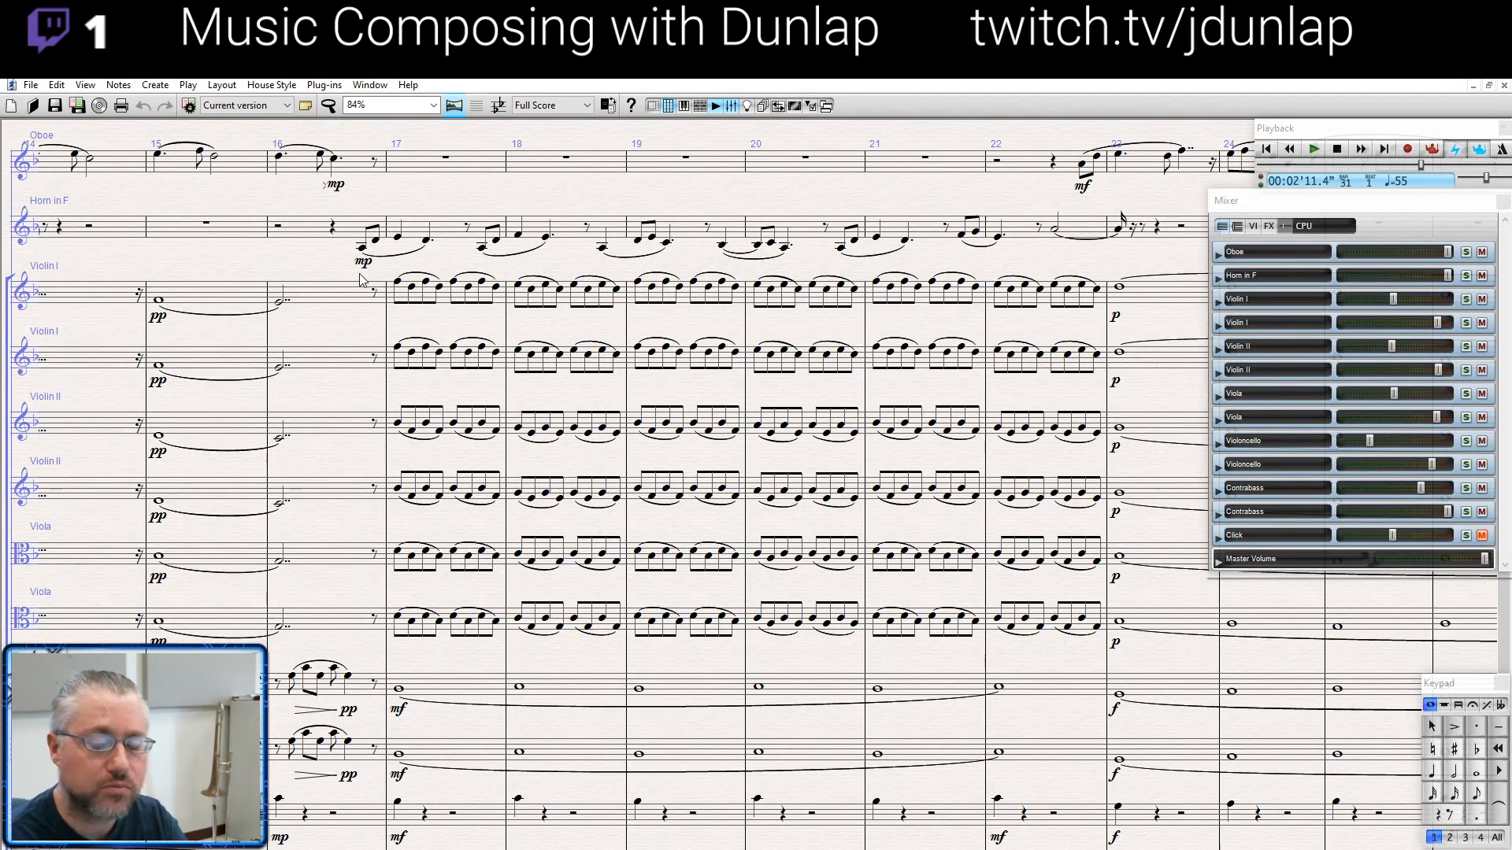
pyautogui.moveTo(331, 189); pyautogui.dragTo(253, 191)
pyautogui.moveTo(746, 211); pyautogui.dragTo(497, 227)
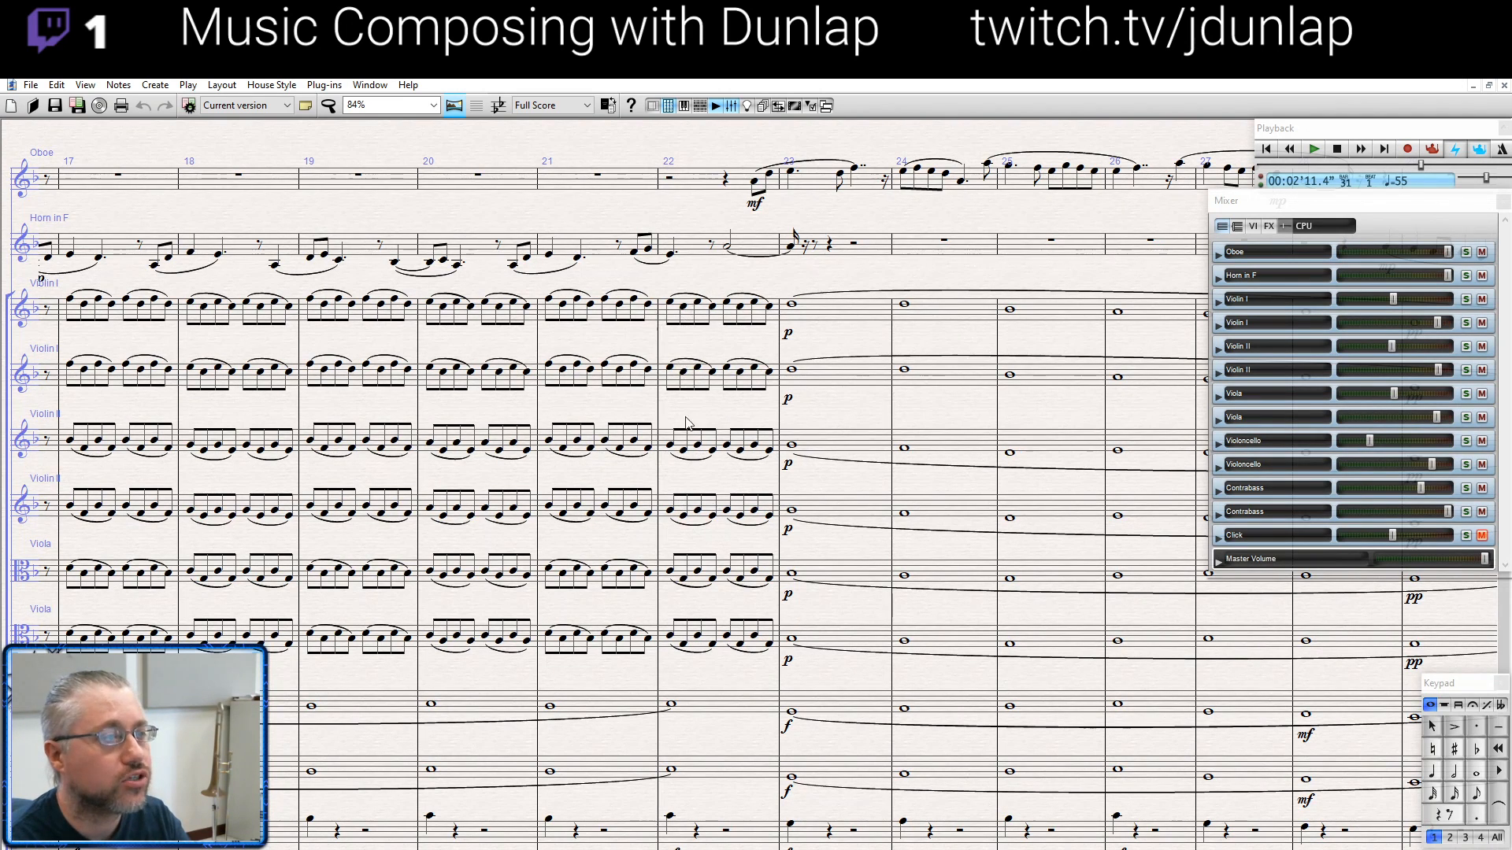
# - Return to the beginning of the score and start playback from the horn's first note in bar 1
pyautogui.moveTo(943, 273); pyautogui.dragTo(622, 227)
pyautogui.press('[')
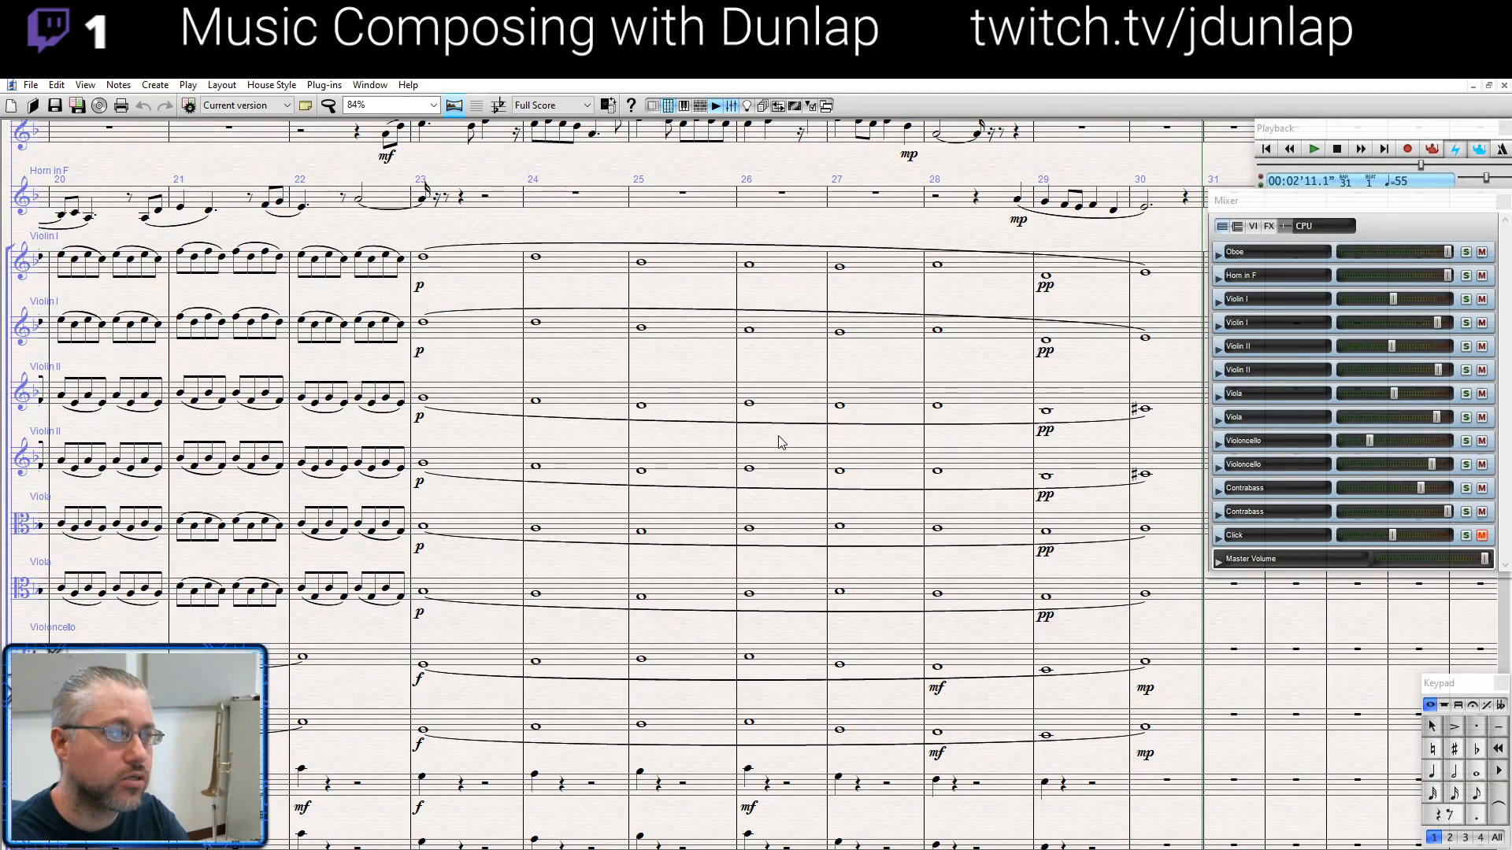
pyautogui.moveTo(737, 440); pyautogui.dragTo(403, 475)
pyautogui.keyDown('ctrl'); pyautogui.scroll(-2, 796, 449); pyautogui.keyUp('ctrl')
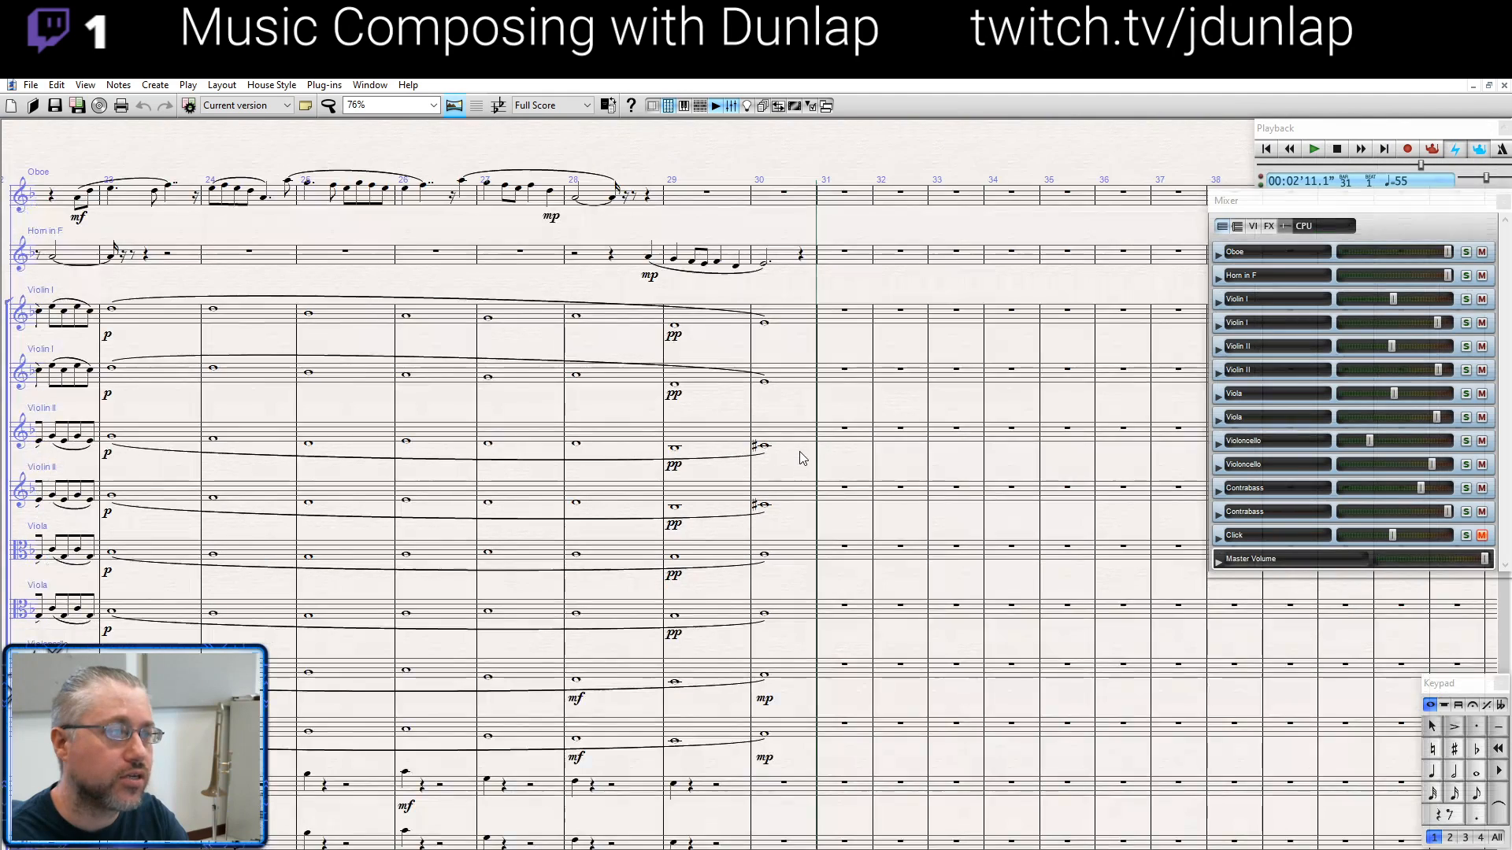
pyautogui.keyDown('ctrl'); pyautogui.scroll(2, 839, 465); pyautogui.keyUp('ctrl')
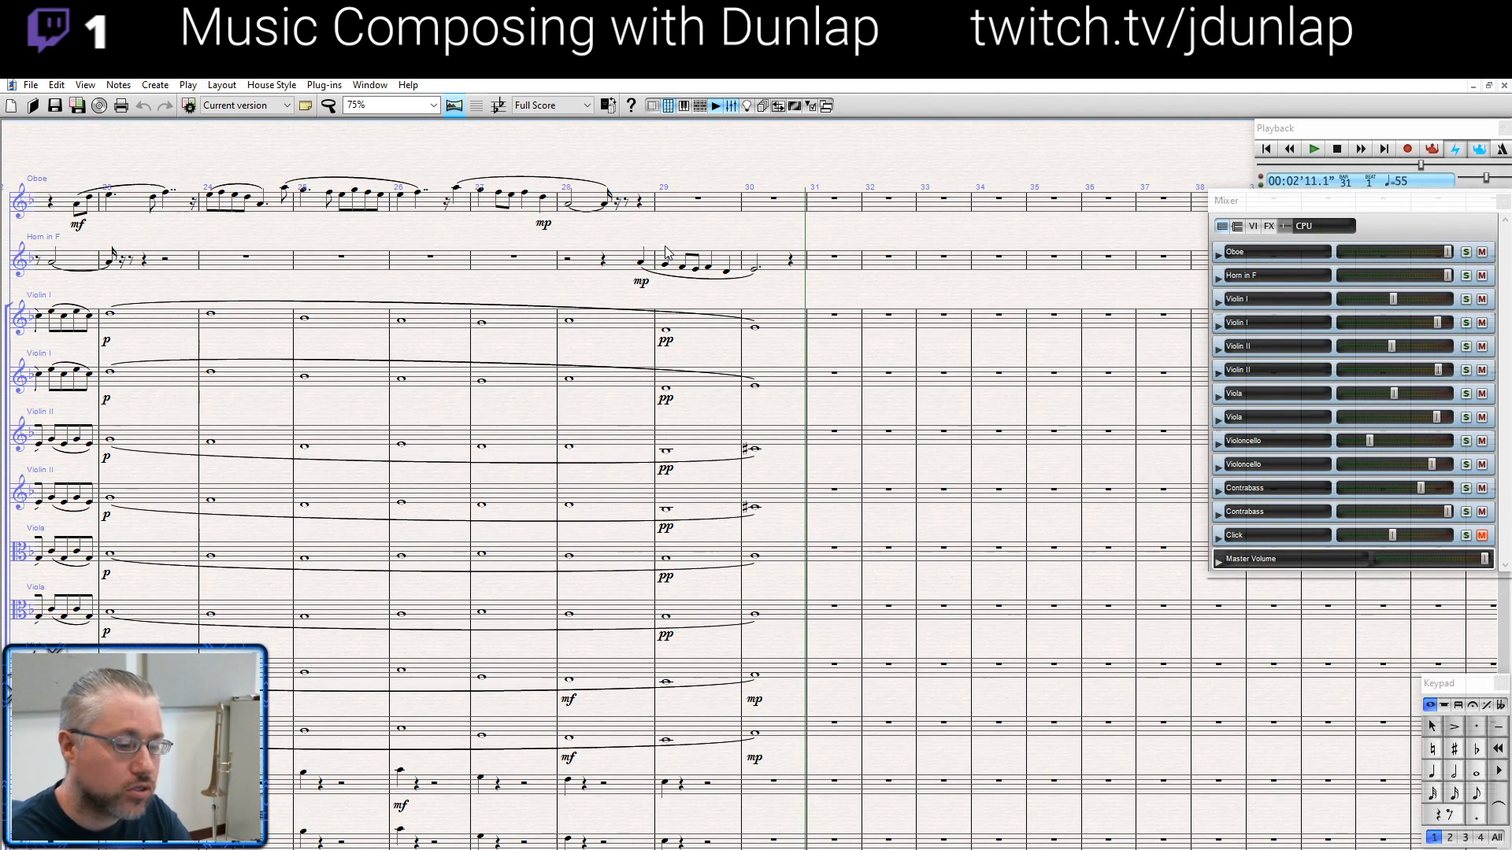
pyautogui.hotkey('ctrl', 'Home')
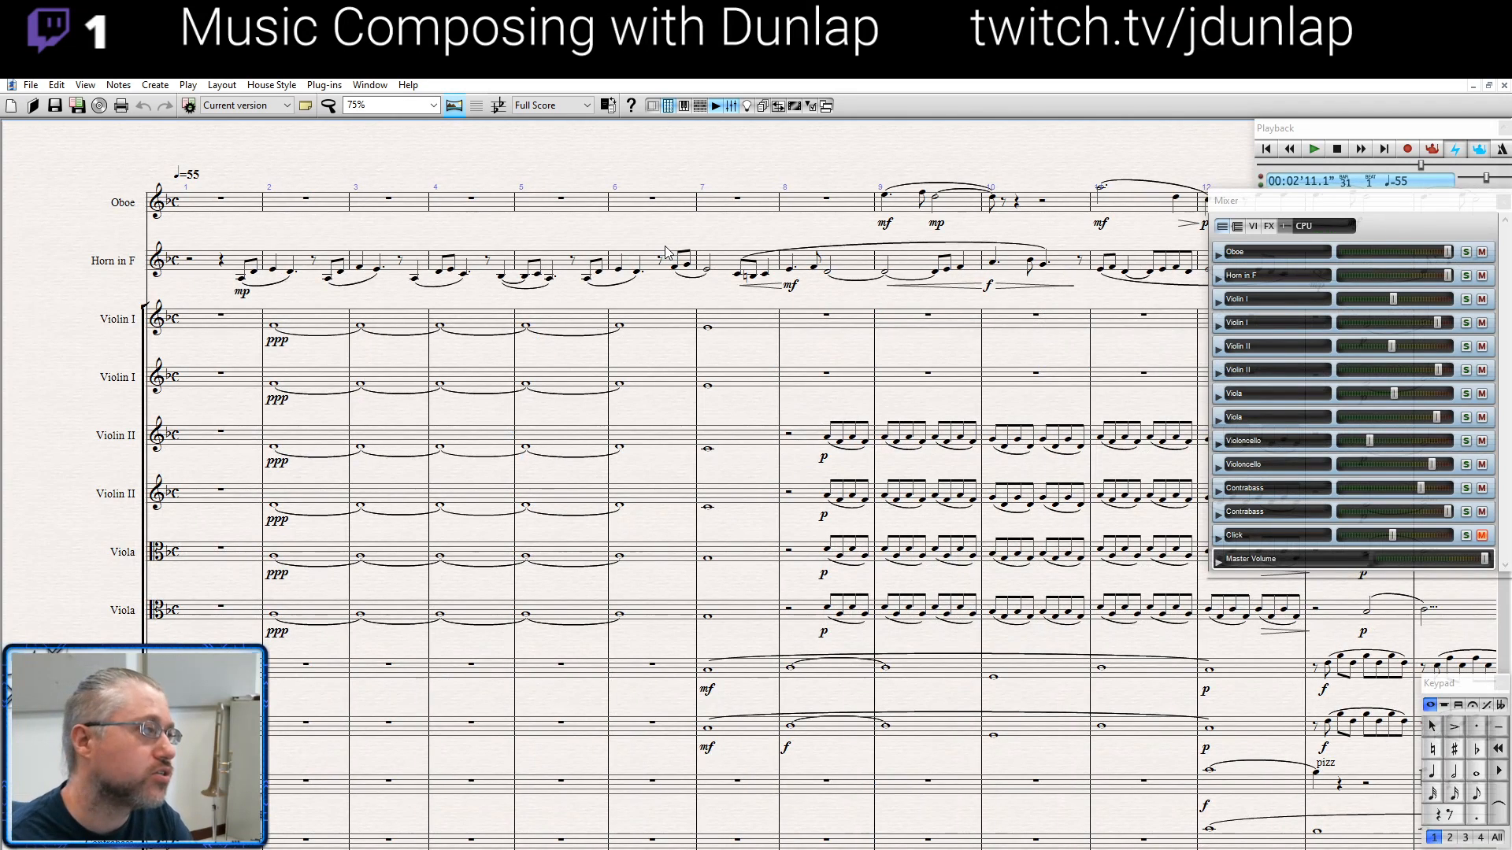
pyautogui.click(242, 282)
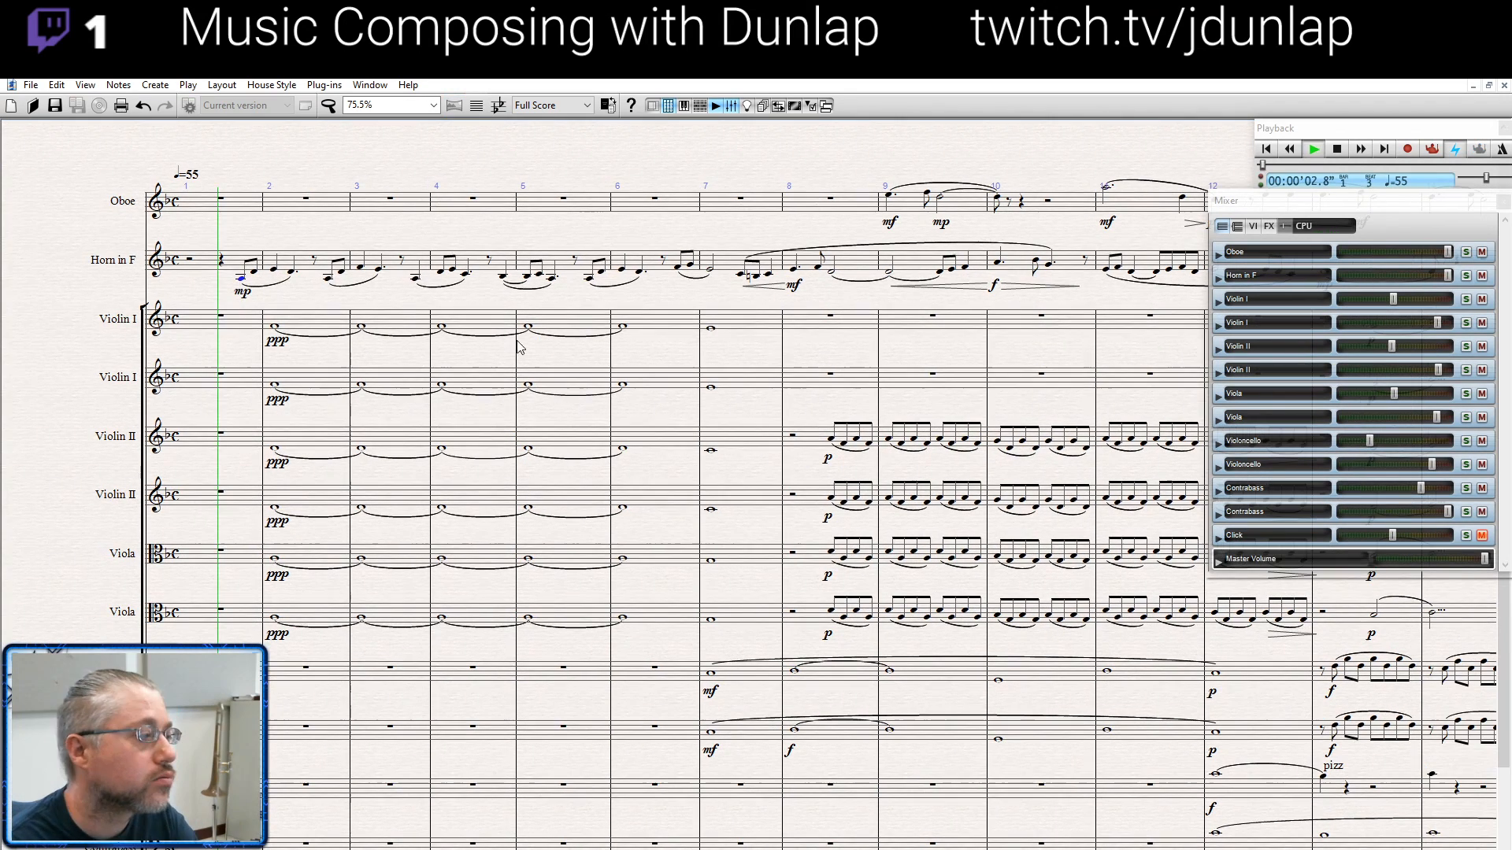
pyautogui.press('p')
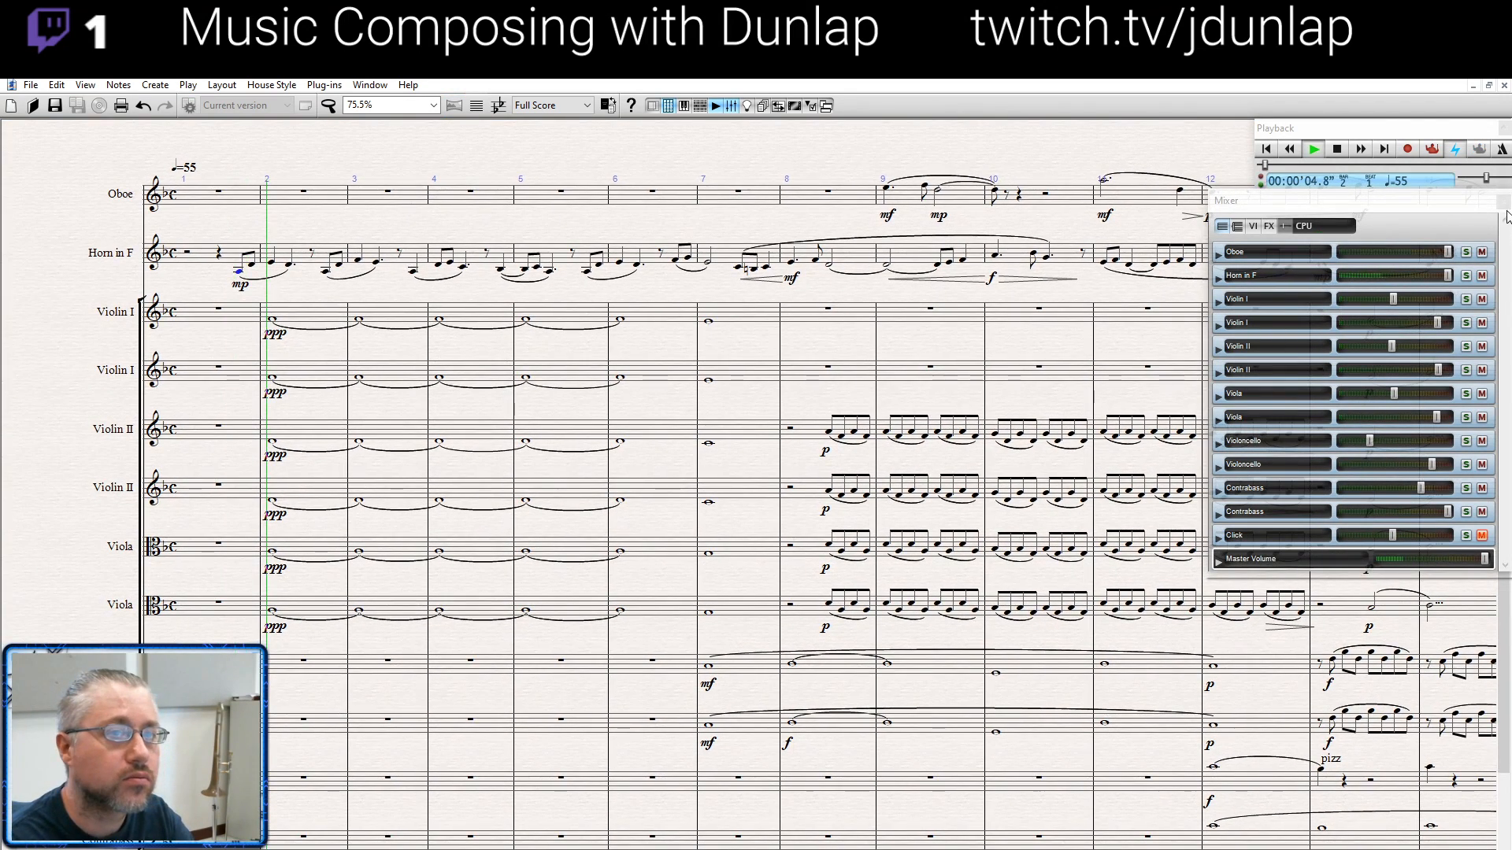
# - Hide the Mixer and Playback windows while the score plays, and stop playback at the start of bar 31
pyautogui.press('m')
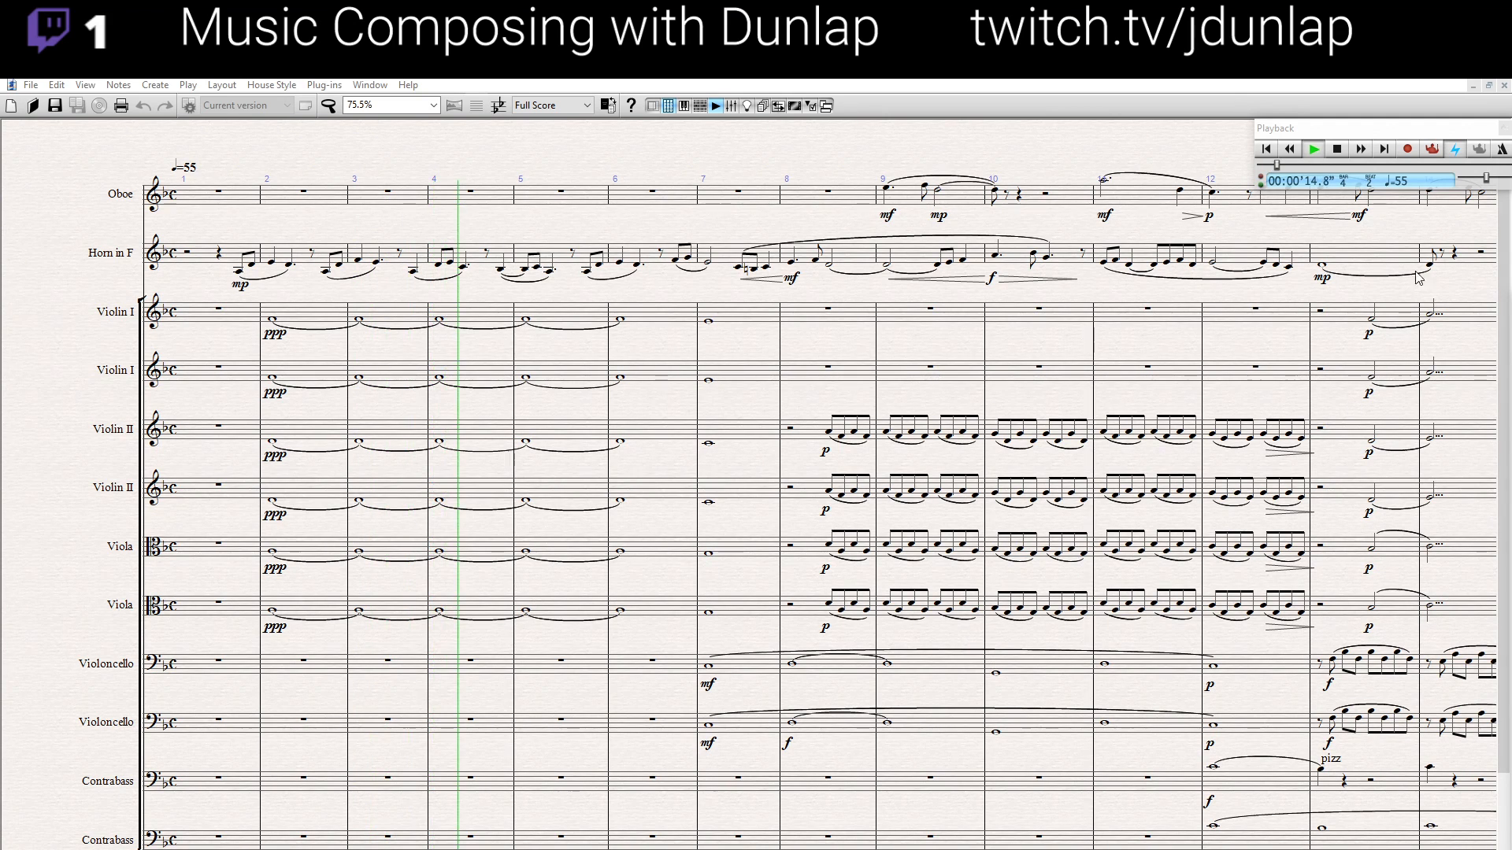
pyautogui.click(1504, 127)
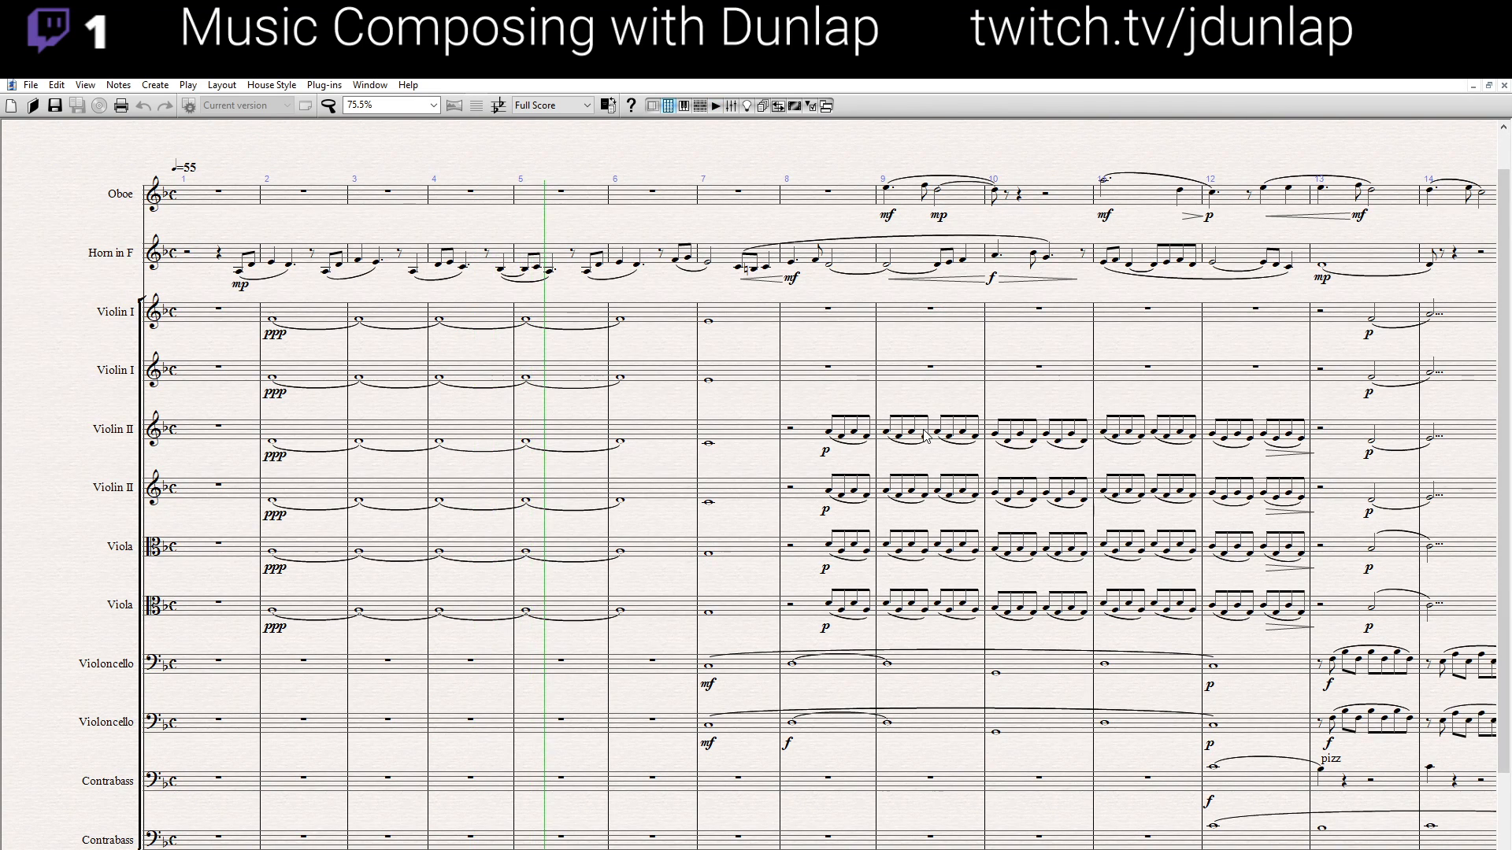
pyautogui.moveTo(924, 435); pyautogui.dragTo(918, 411)
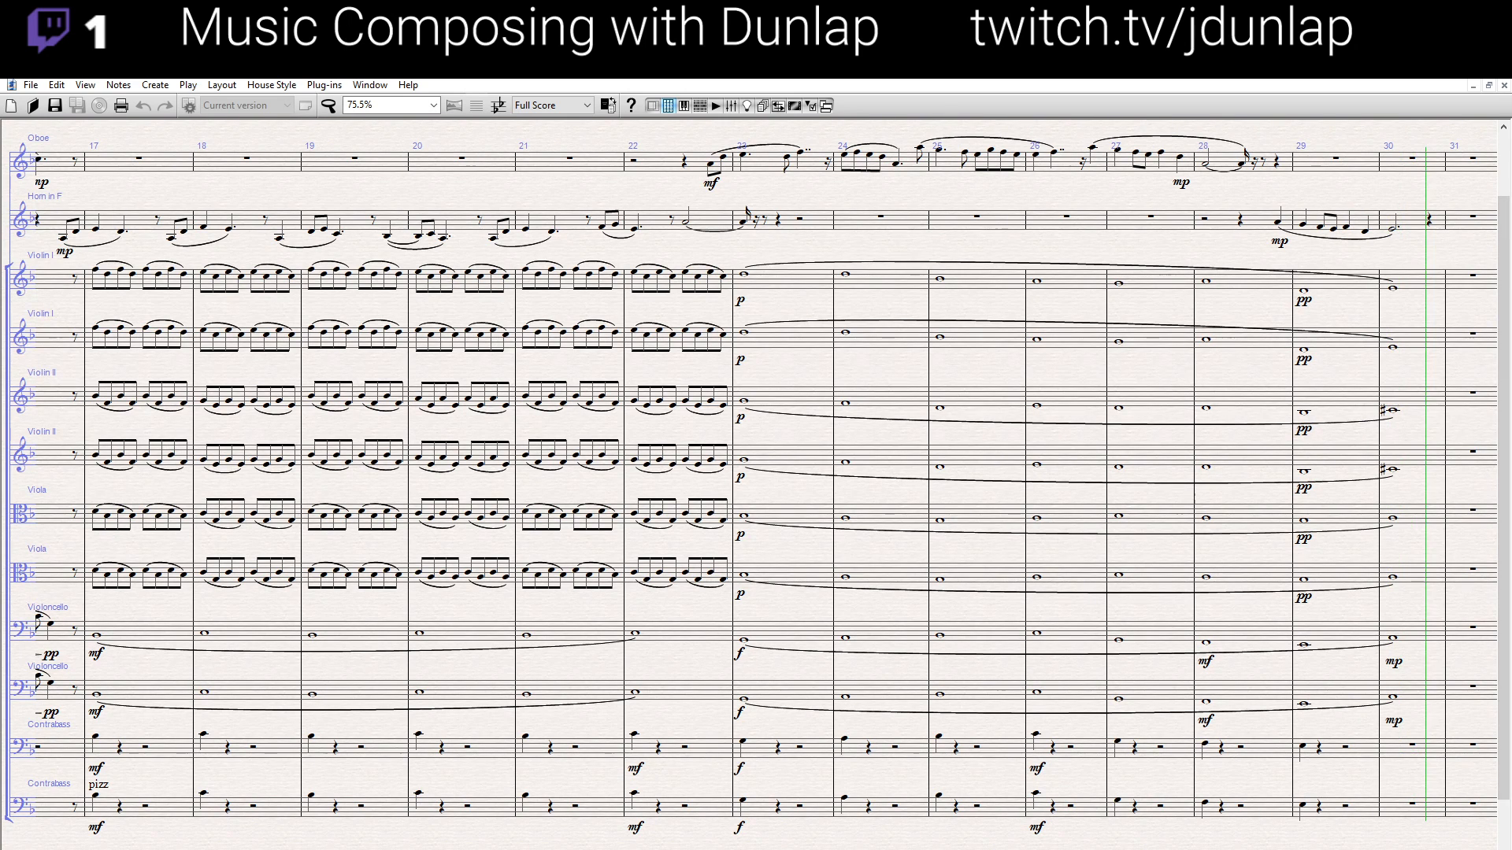
pyautogui.press('space')
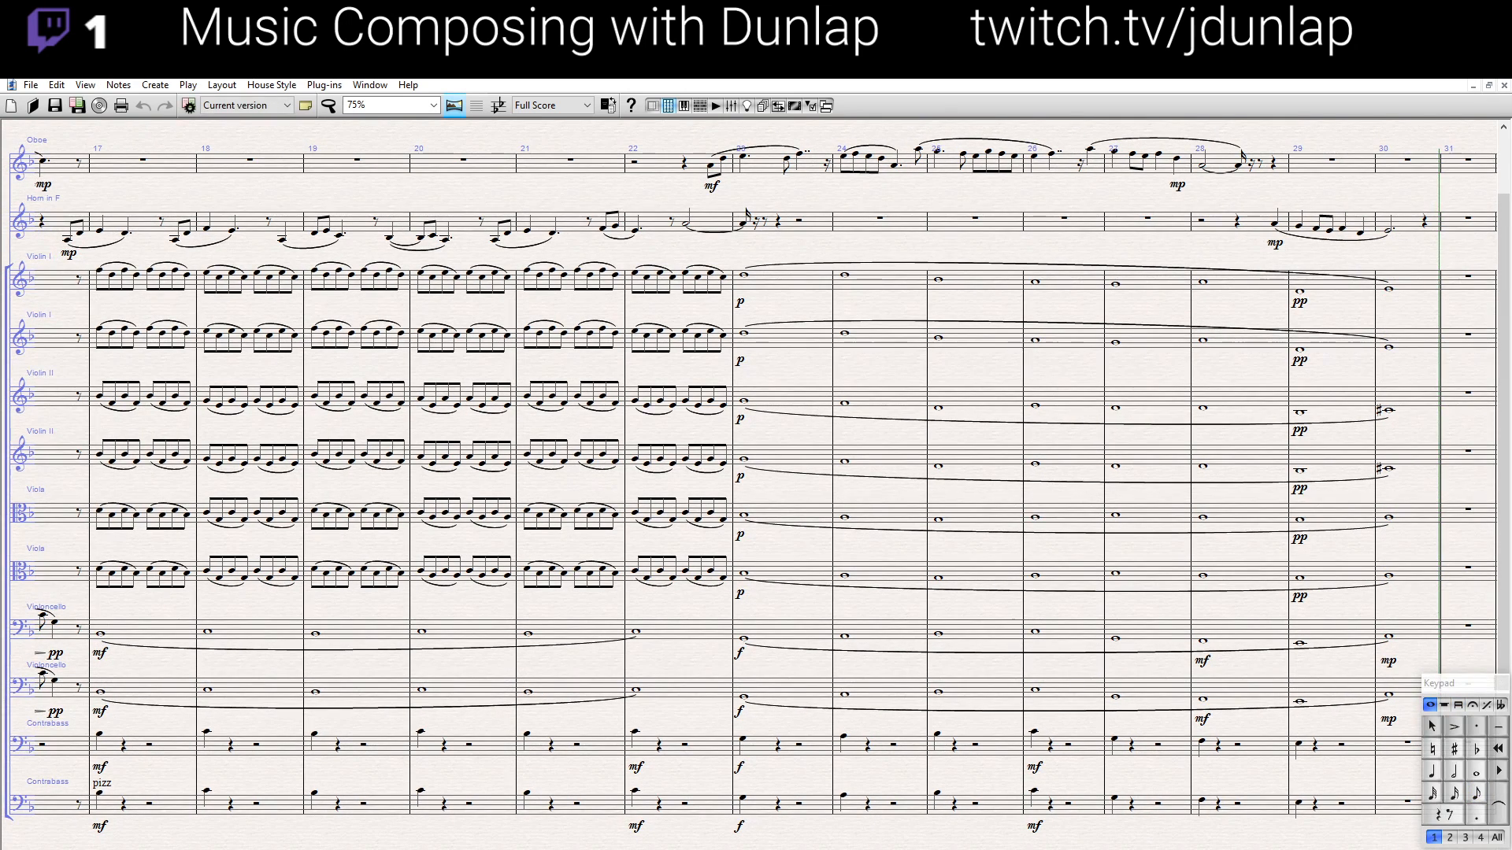